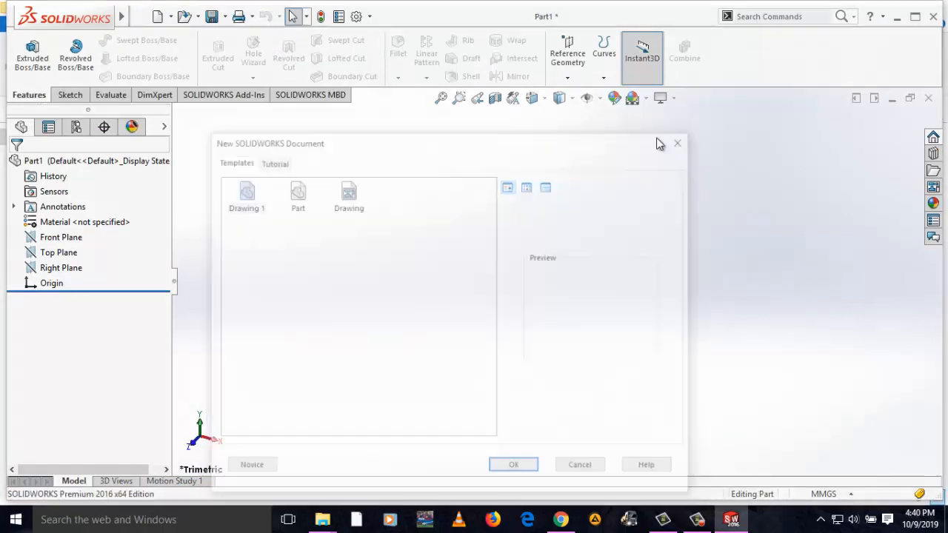
Start a new sketch on the Front Plane
{"action": "left_click", "coordinate": [68, 239]}
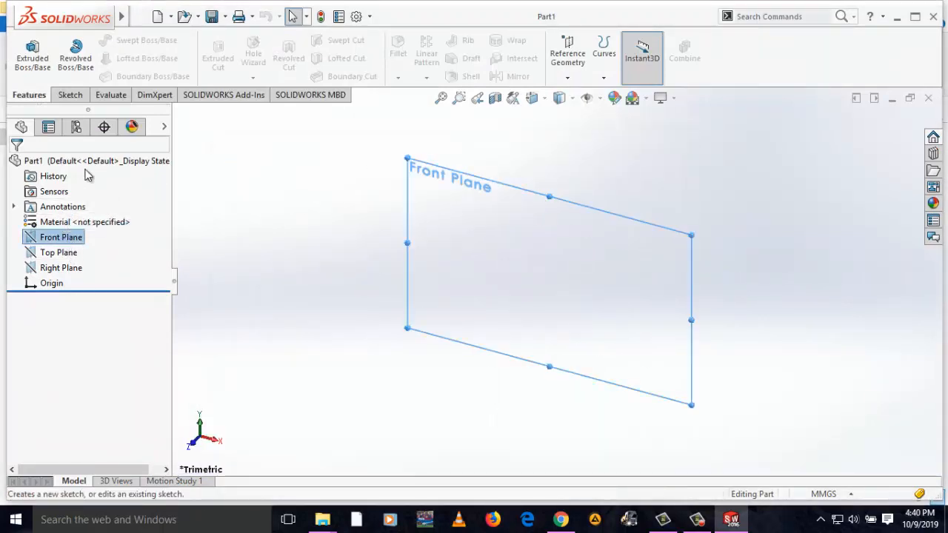
{"action": "left_click", "coordinate": [68, 95]}
{"action": "left_click", "coordinate": [26, 53]}
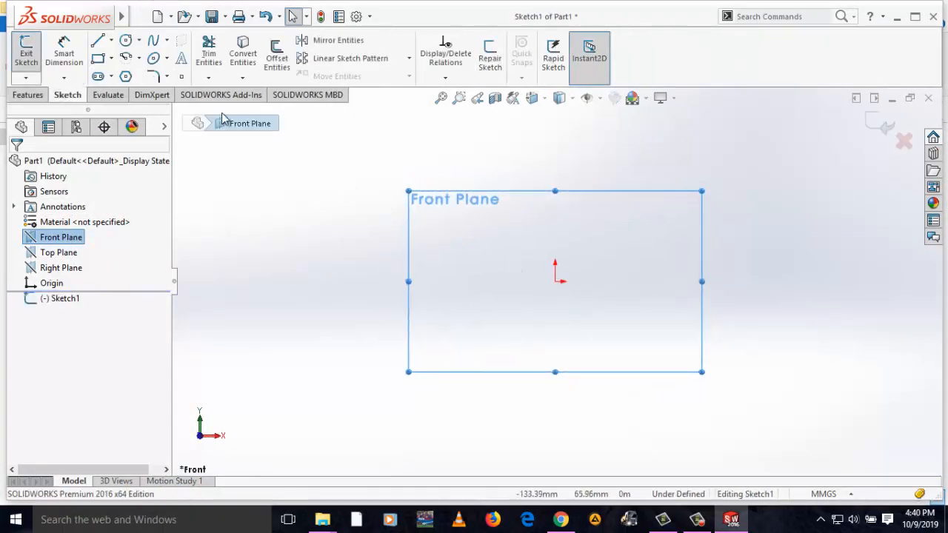
Sketch a closed L-shaped line profile about 99 mm long, with a short upright leg and a slanted upper outer corner
{"action": "left_click", "coordinate": [97, 41]}
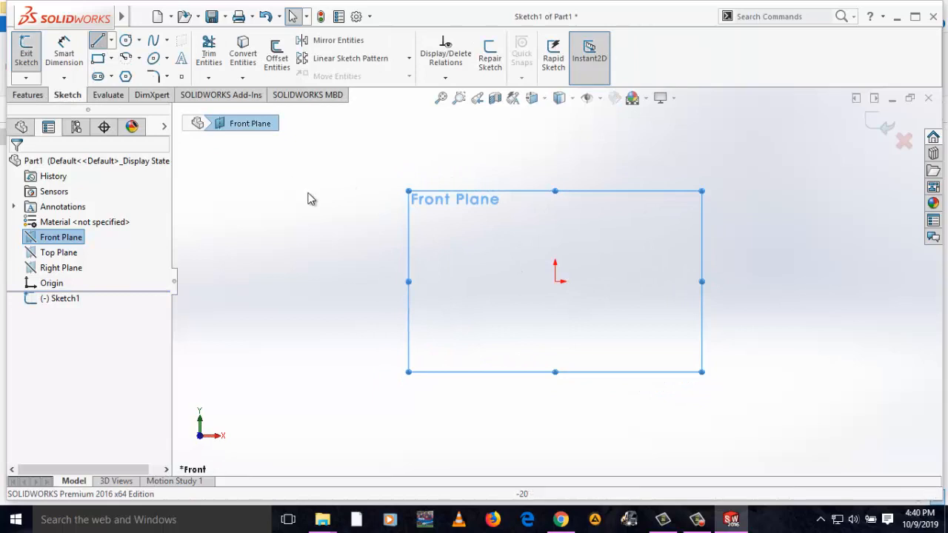
{"action": "left_click", "coordinate": [475, 281]}
{"action": "left_click", "coordinate": [475, 239]}
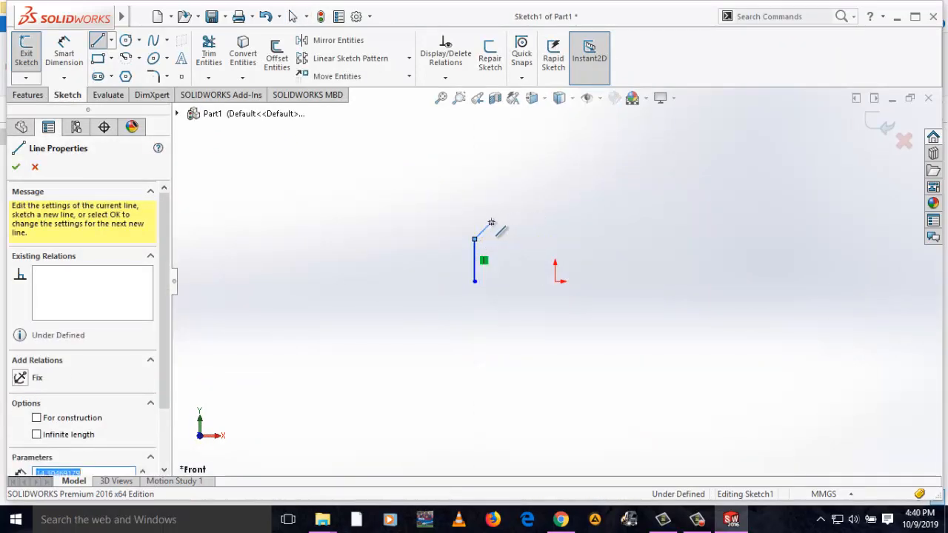
{"action": "left_click", "coordinate": [491, 223]}
{"action": "left_click", "coordinate": [512, 222]}
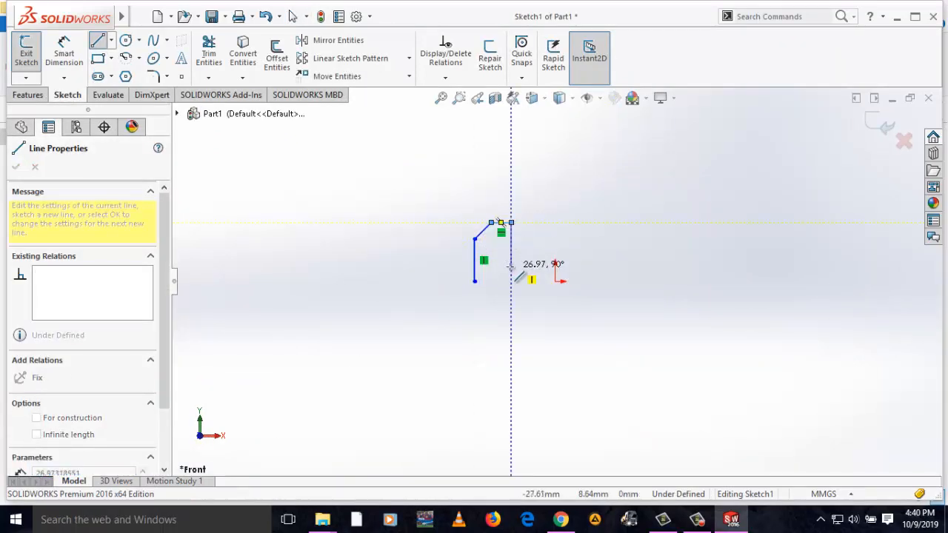
{"action": "left_click", "coordinate": [511, 265]}
{"action": "left_click", "coordinate": [674, 265]}
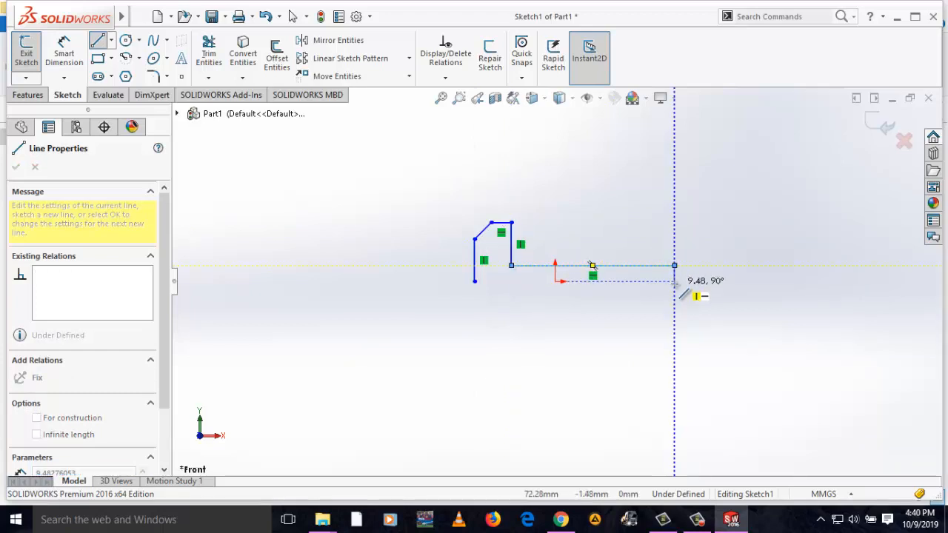
{"action": "left_click", "coordinate": [674, 282]}
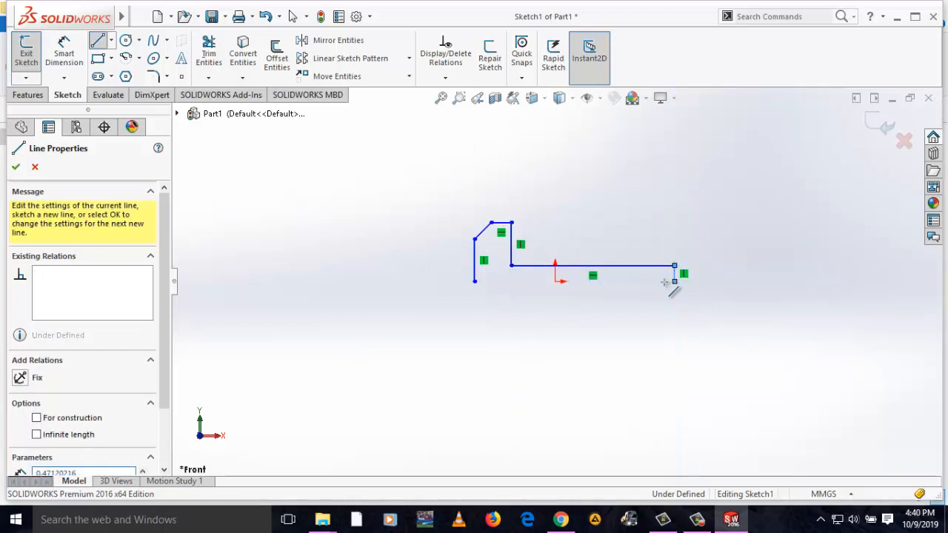
{"action": "left_click", "coordinate": [475, 282]}
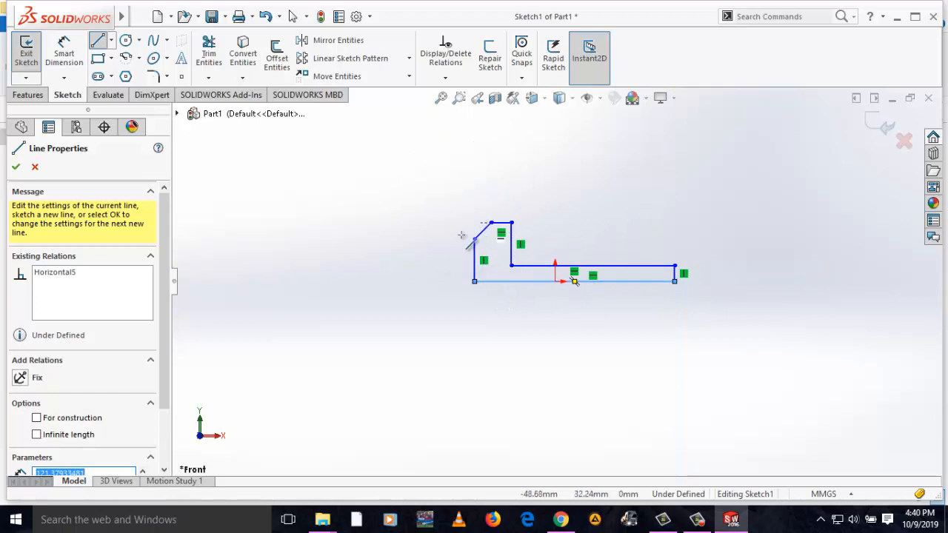
Dimension the short horizontal edge on top of the upright leg to 10 mm
{"action": "right_click_drag", "start_coordinate": [461, 235], "coordinate": [419, 194]}
{"action": "left_click", "coordinate": [501, 222]}
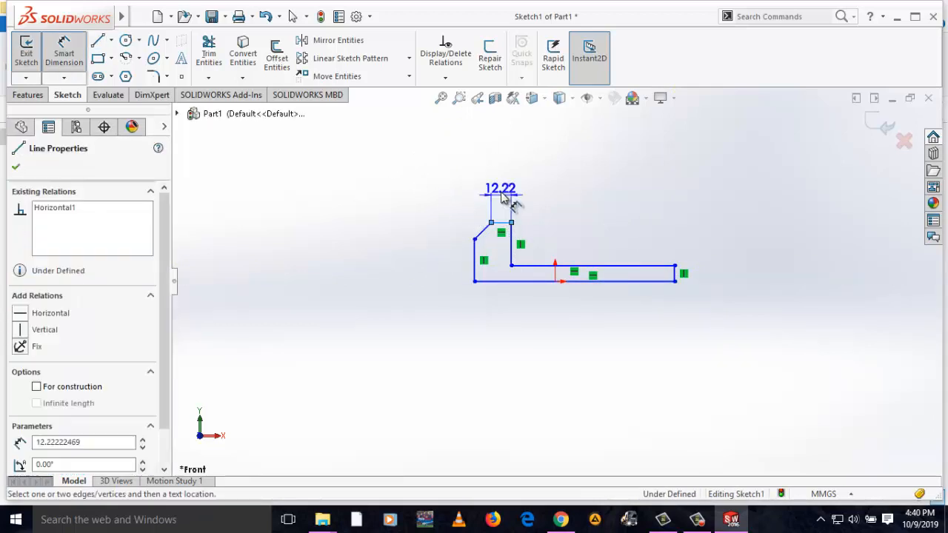
{"action": "left_click", "coordinate": [508, 191]}
{"action": "type", "text": "1"}
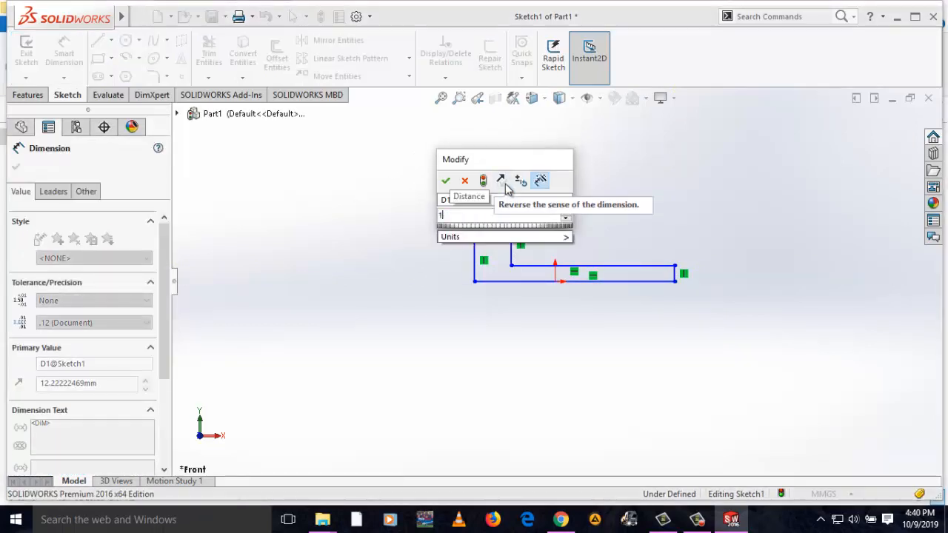
{"action": "type", "text": "0"}
{"action": "key", "text": "Return"}
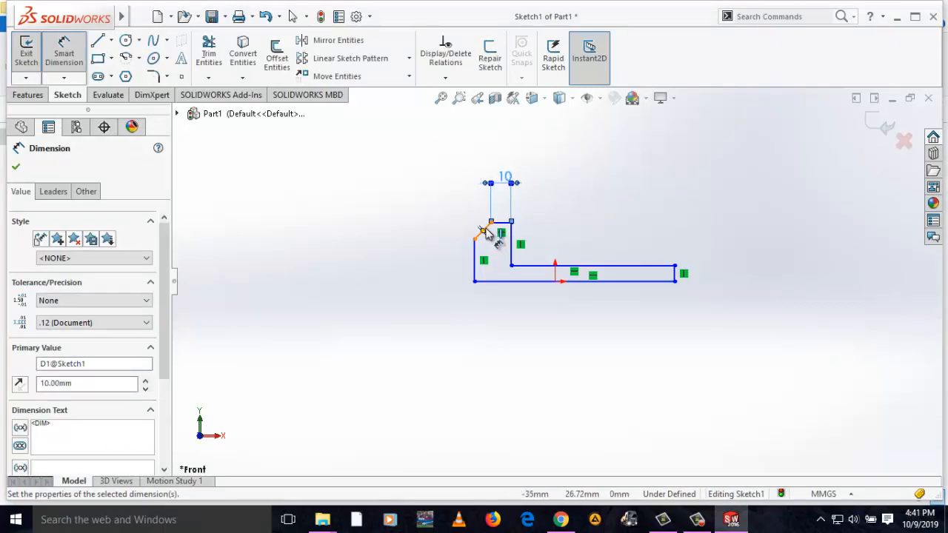
Dimension the vertical distance between the slanted edge's endpoints to 16 mm
{"action": "key", "text": "Escape"}
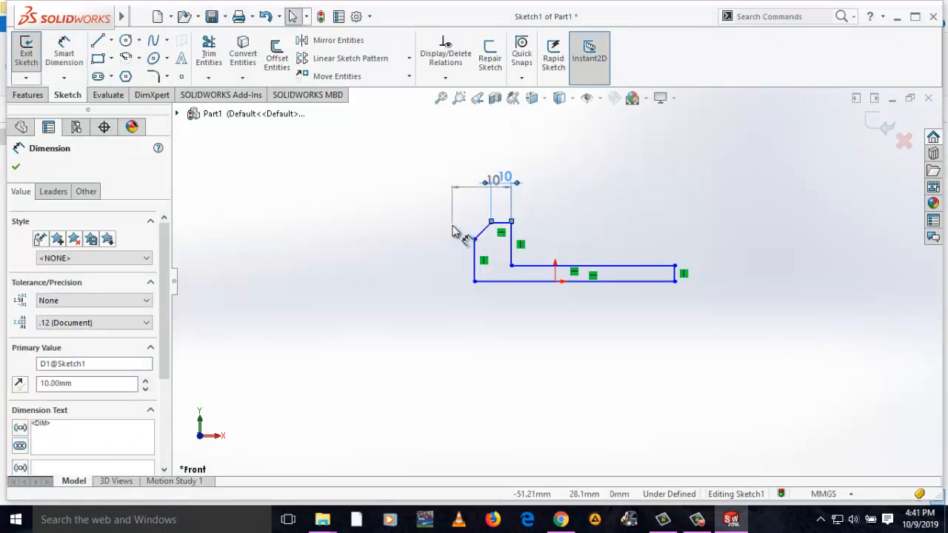
{"action": "left_click", "coordinate": [491, 223]}
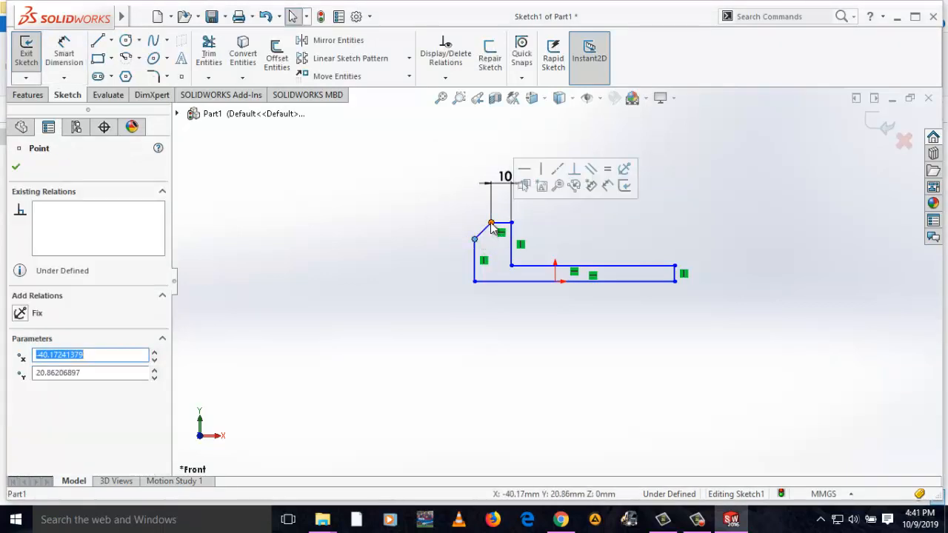
{"action": "right_click_drag", "start_coordinate": [478, 221], "coordinate": [445, 152]}
{"action": "left_click", "coordinate": [491, 225]}
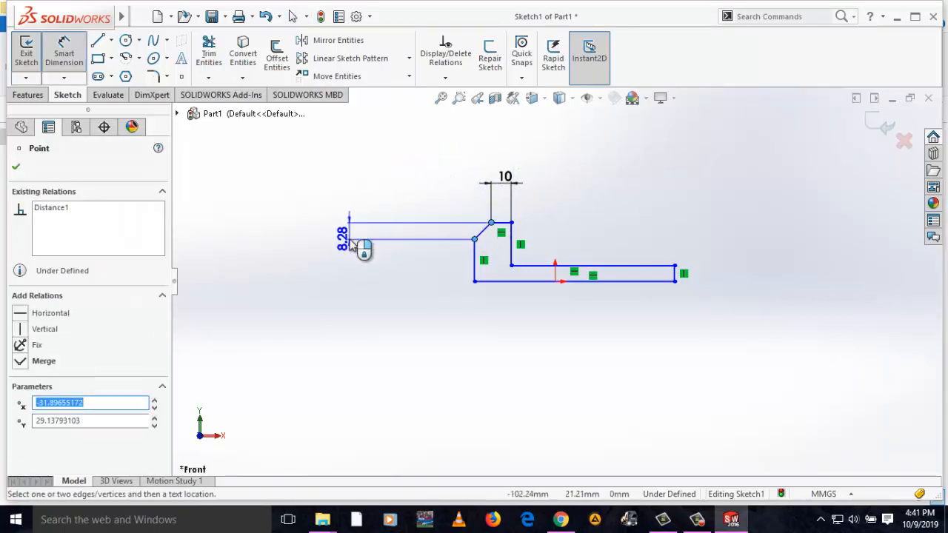
{"action": "left_click", "coordinate": [358, 243]}
{"action": "type", "text": "16"}
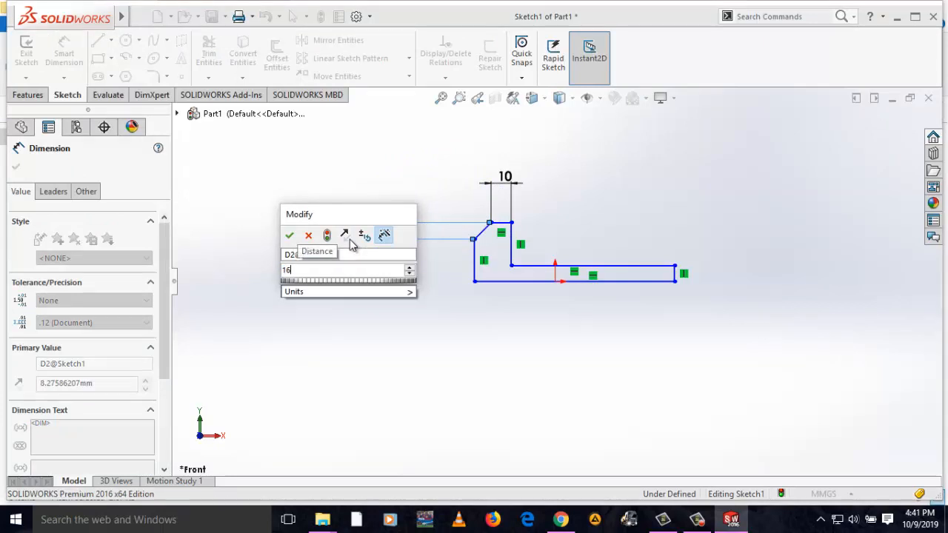
{"action": "key", "text": "Return"}
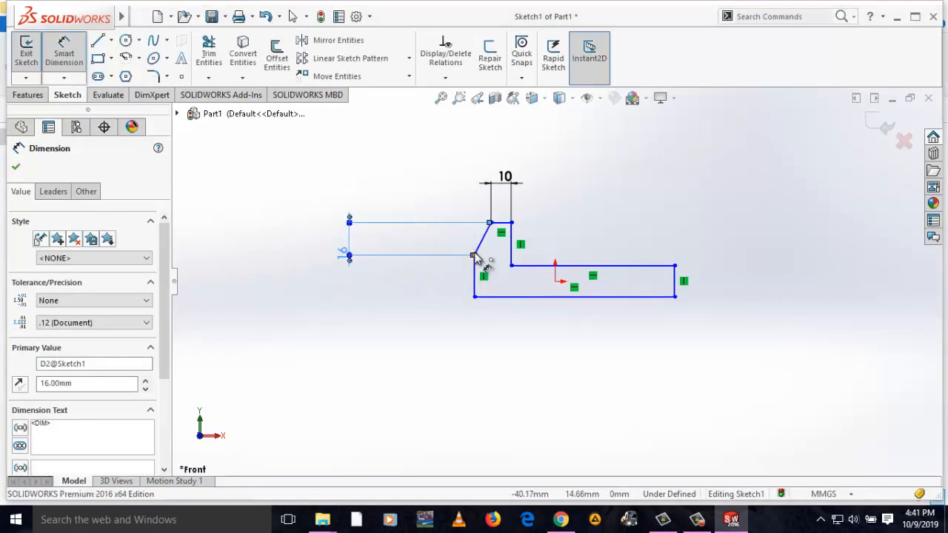
Dimension the horizontal distance between the slanted edge's endpoints to 16 mm
{"action": "left_click", "coordinate": [475, 257]}
{"action": "left_click", "coordinate": [491, 222]}
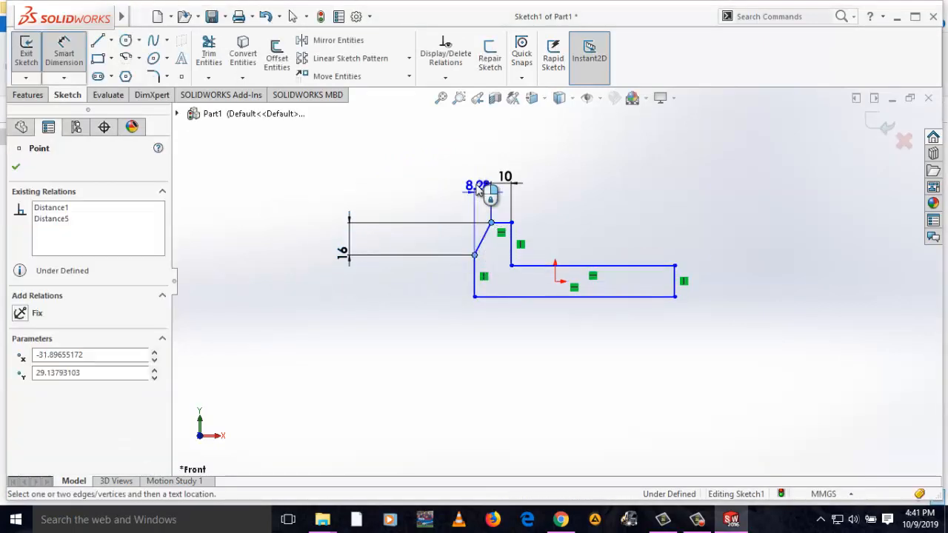
{"action": "left_click", "coordinate": [485, 142]}
{"action": "type", "text": "1"}
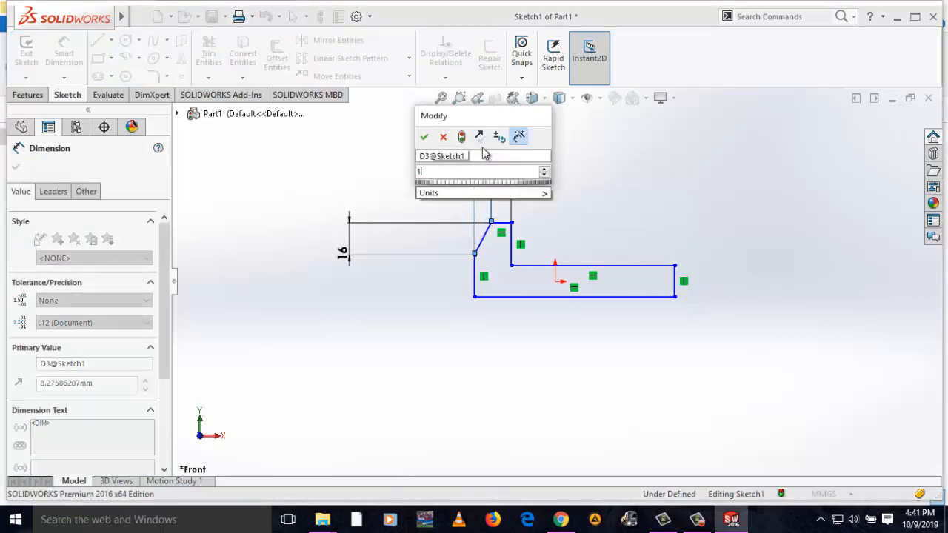
{"action": "type", "text": "6"}
{"action": "key", "text": "Return"}
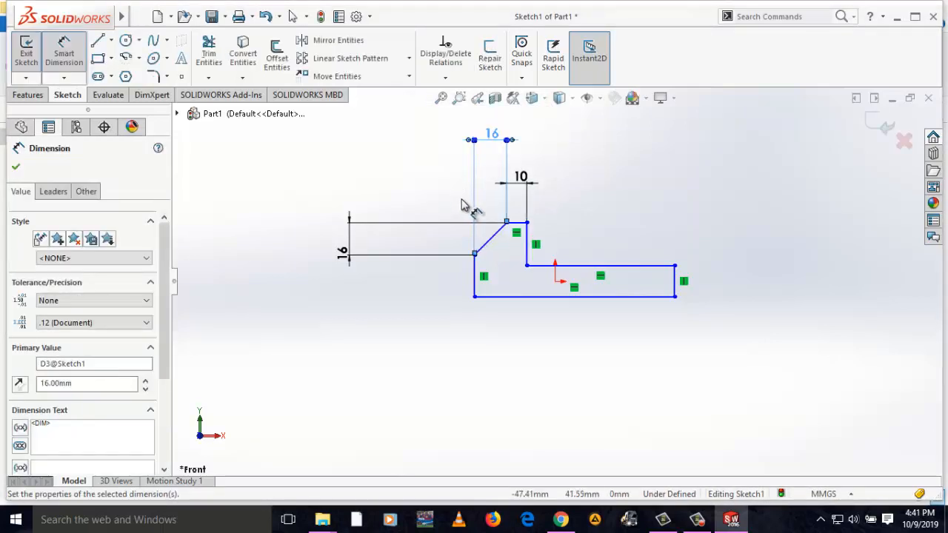
{"action": "left_click", "coordinate": [476, 285]}
{"action": "key", "text": "Escape"}
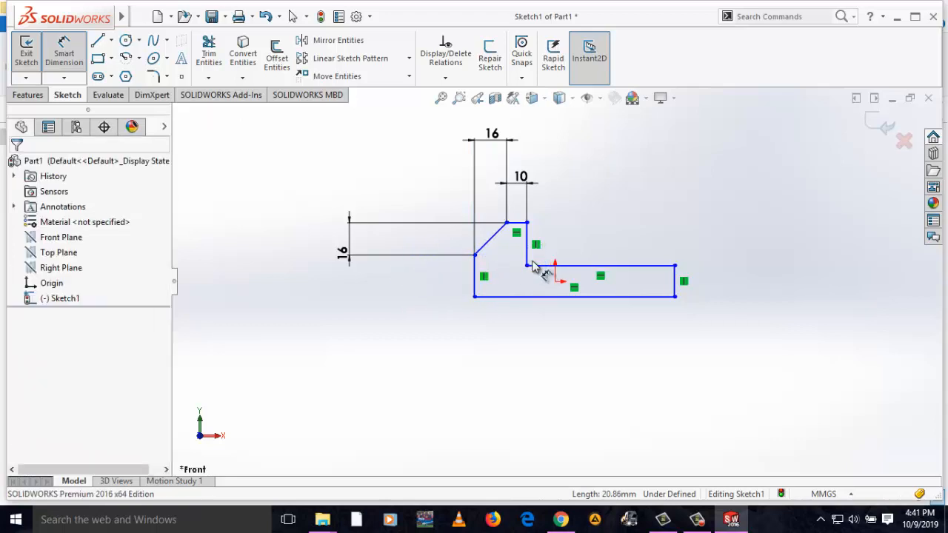
{"action": "left_click", "coordinate": [530, 268]}
{"action": "key", "text": "Escape"}
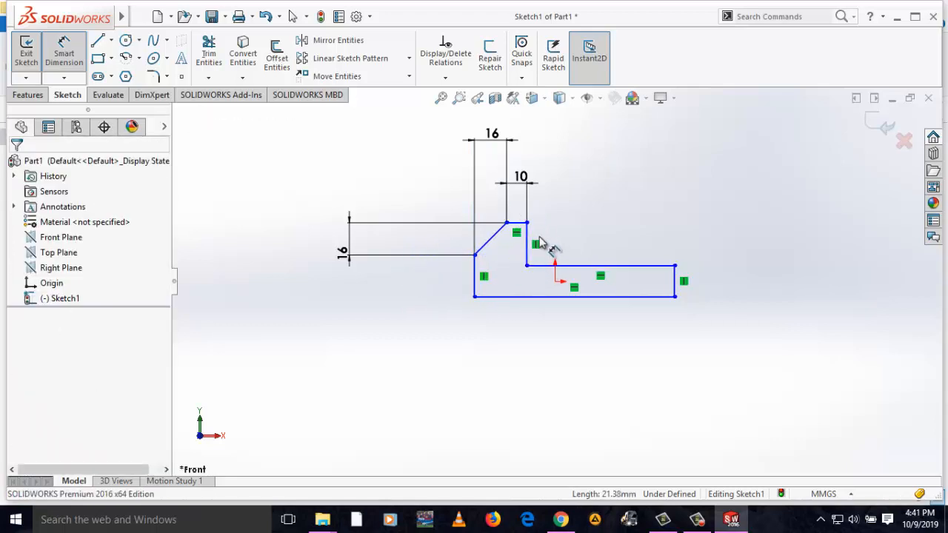
Dimension the upright leg's inner vertical edge, from its top corner to the inner corner, to 36 mm
{"action": "left_click", "coordinate": [527, 223]}
{"action": "left_click", "coordinate": [527, 264]}
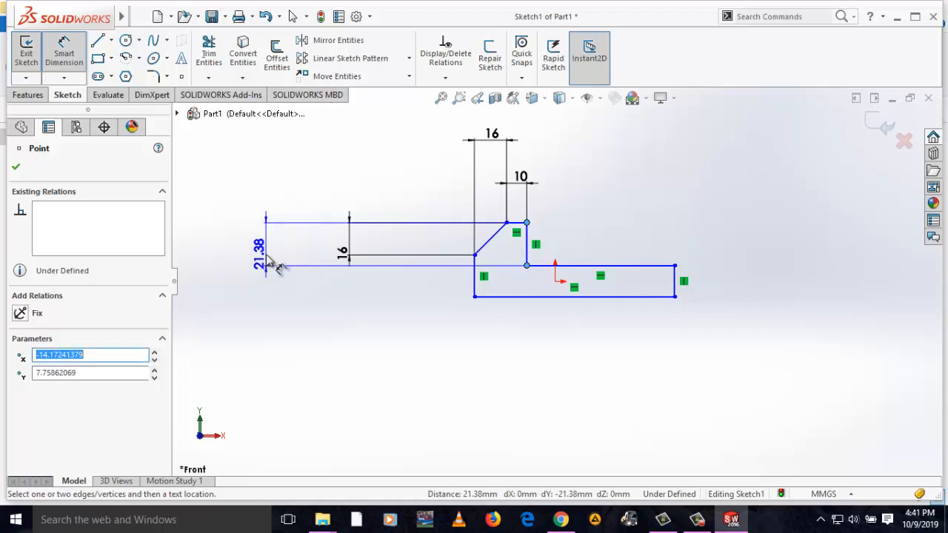
{"action": "left_click", "coordinate": [270, 254]}
{"action": "type", "text": "16"}
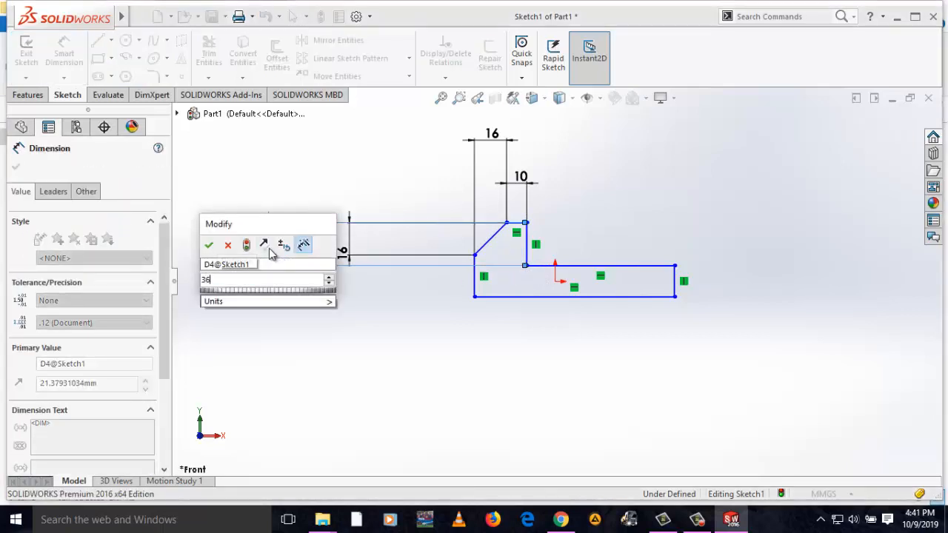
{"action": "key", "text": "Return"}
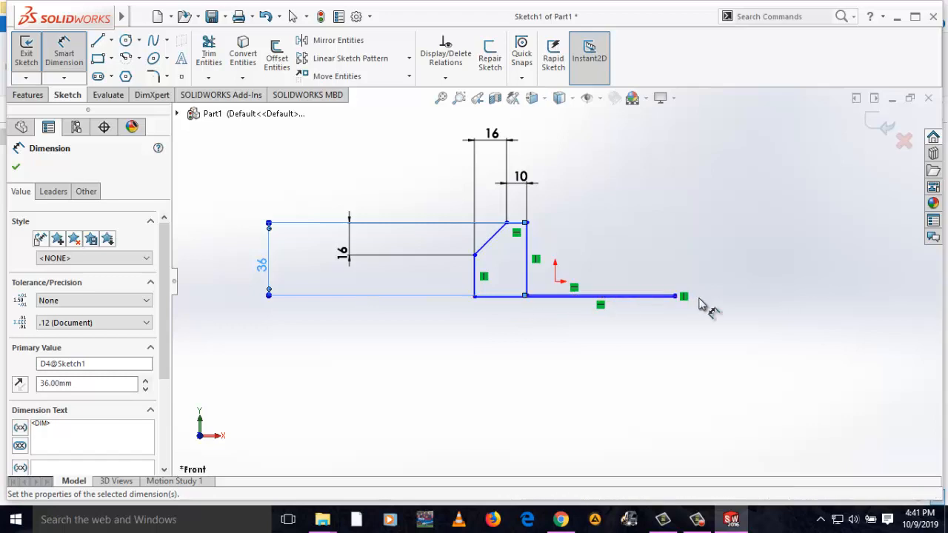
Dimension the short vertical end edge of the long leg to 16 mm
{"action": "scroll", "coordinate": [667, 304], "scroll_direction": "up", "scroll_amount": 10}
{"action": "scroll", "coordinate": [406, 253], "scroll_direction": "up", "scroll_amount": 2}
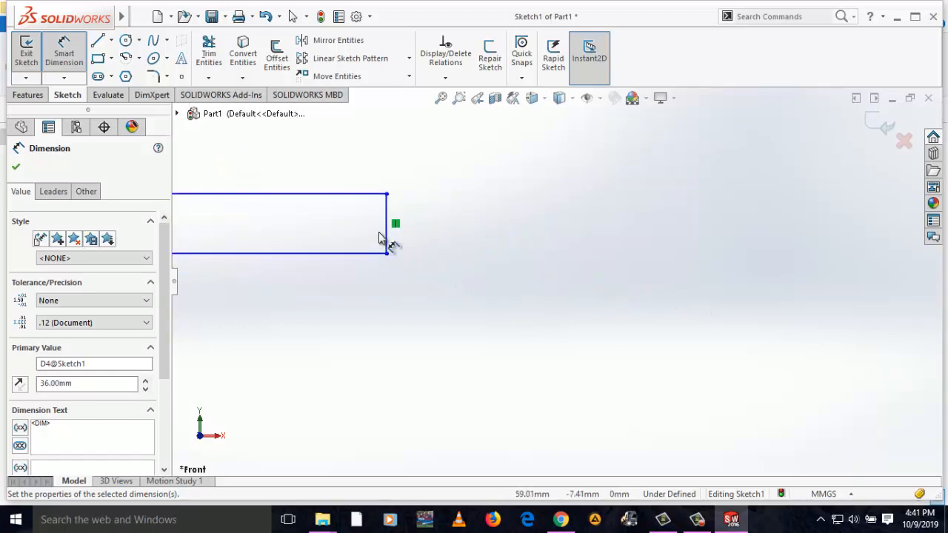
{"action": "left_click", "coordinate": [386, 243]}
{"action": "left_click", "coordinate": [484, 240]}
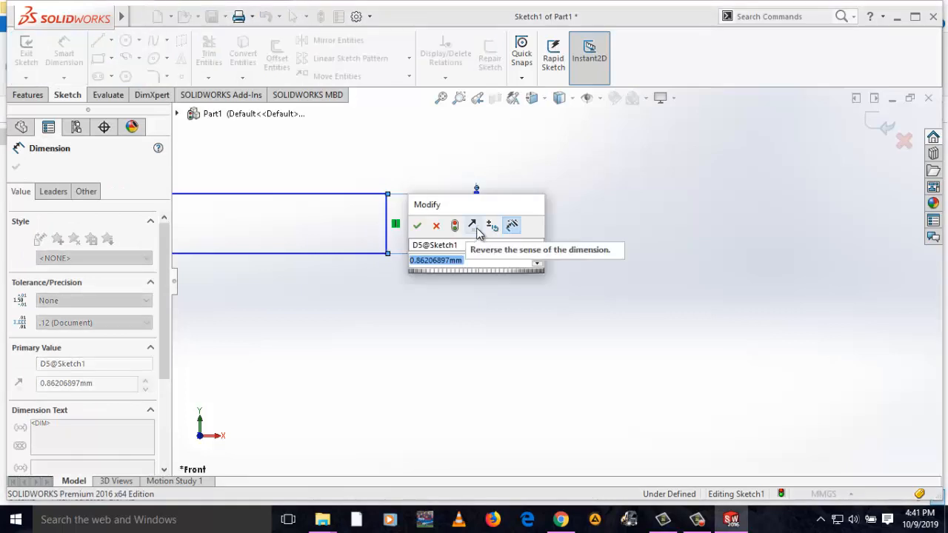
{"action": "type", "text": "16"}
{"action": "key", "text": "Return"}
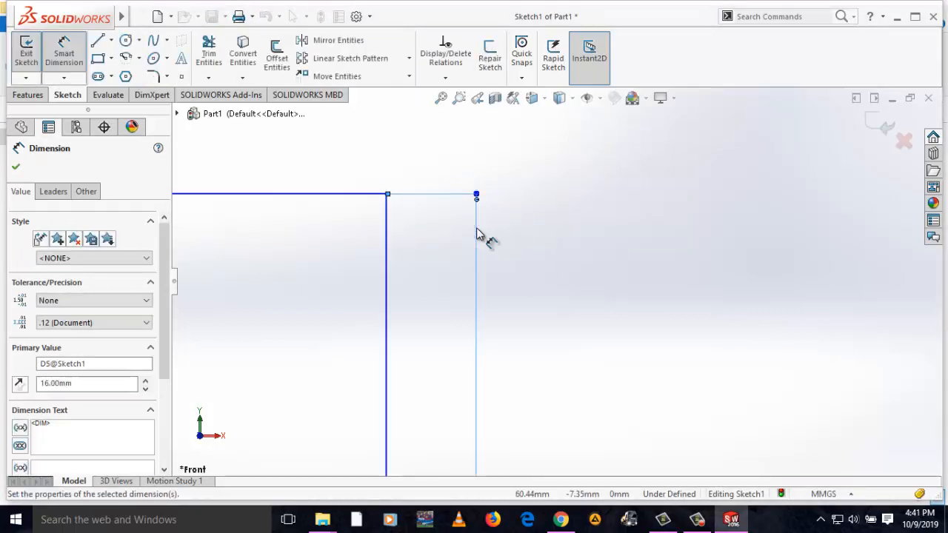
Dimension the profile's long bottom edge to 144 mm
{"action": "scroll", "coordinate": [478, 252], "scroll_direction": "up", "scroll_amount": 8}
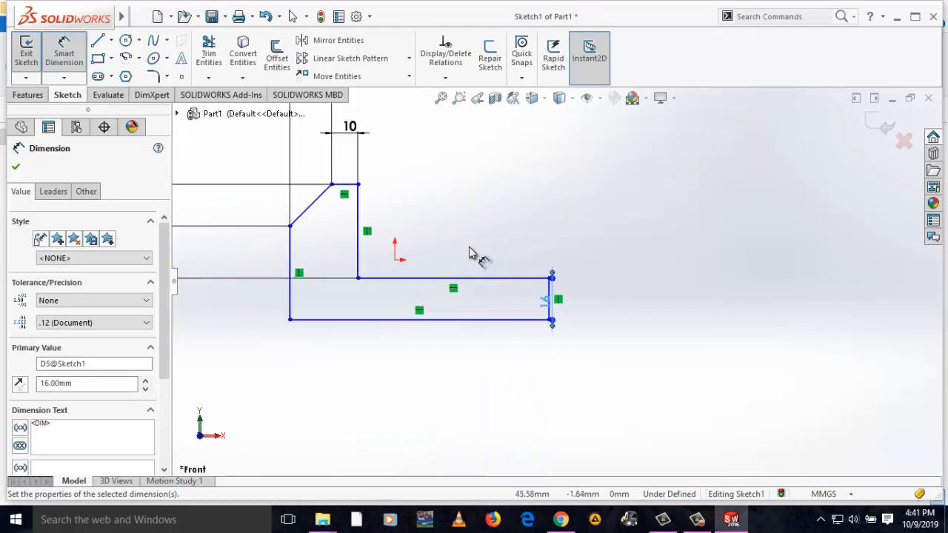
{"action": "scroll", "coordinate": [552, 270], "scroll_direction": "down", "scroll_amount": 5}
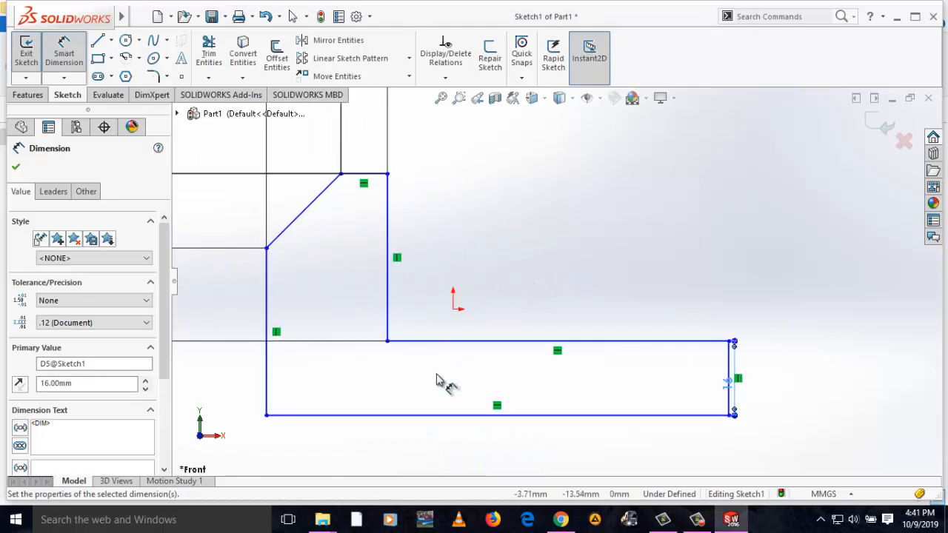
{"action": "left_click", "coordinate": [449, 416]}
{"action": "left_click", "coordinate": [448, 446]}
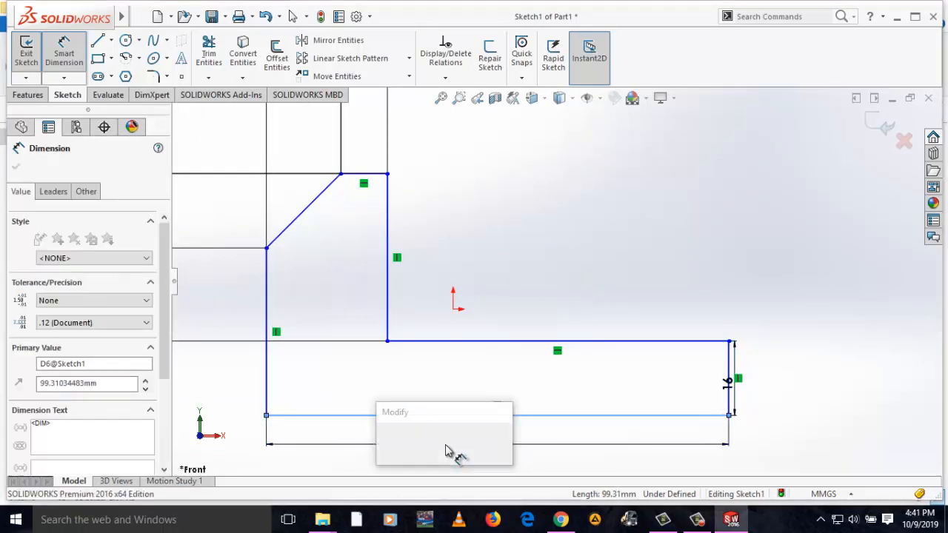
{"action": "type", "text": "144"}
{"action": "key", "text": "Return"}
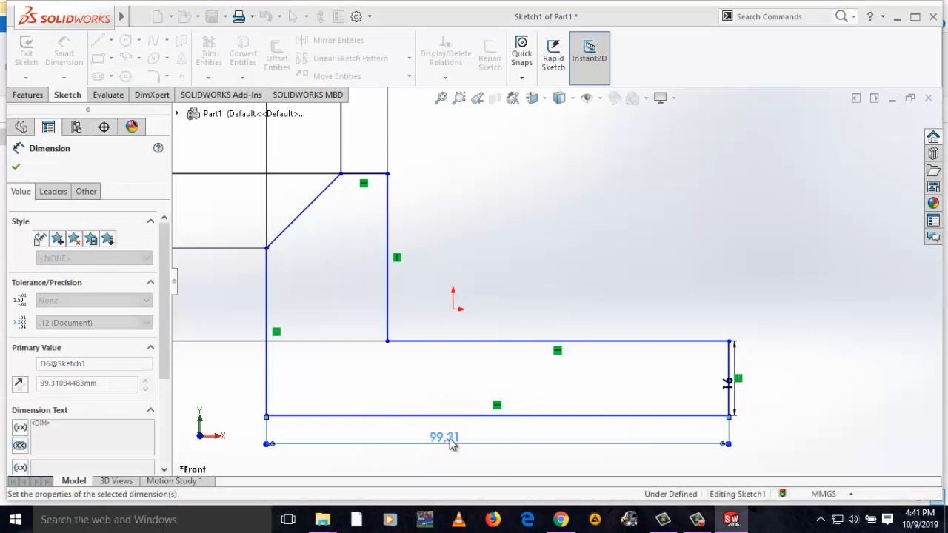
Extrude the L-shaped profile as a blind boss with a depth of 64 mm
{"action": "scroll", "coordinate": [486, 333], "scroll_direction": "up", "scroll_amount": 4}
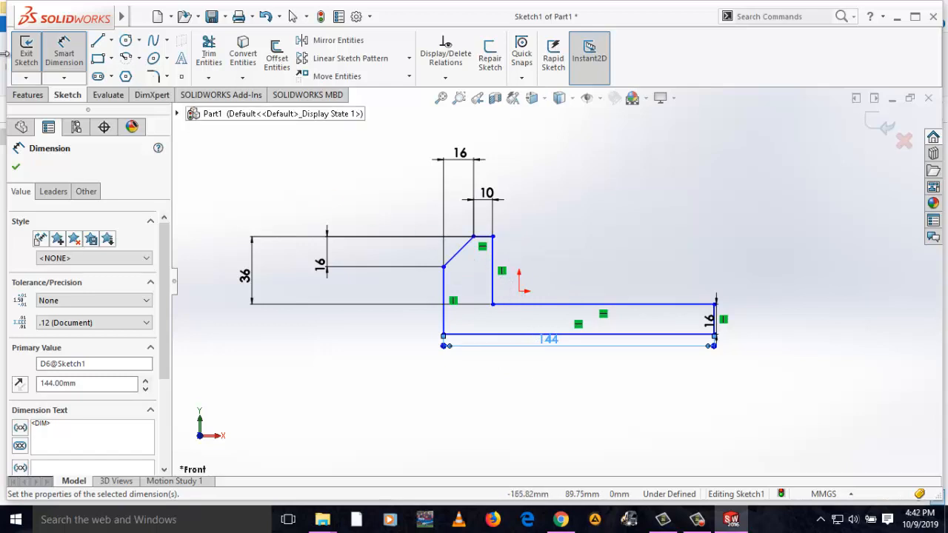
{"action": "left_click", "coordinate": [28, 94]}
{"action": "left_click", "coordinate": [33, 55]}
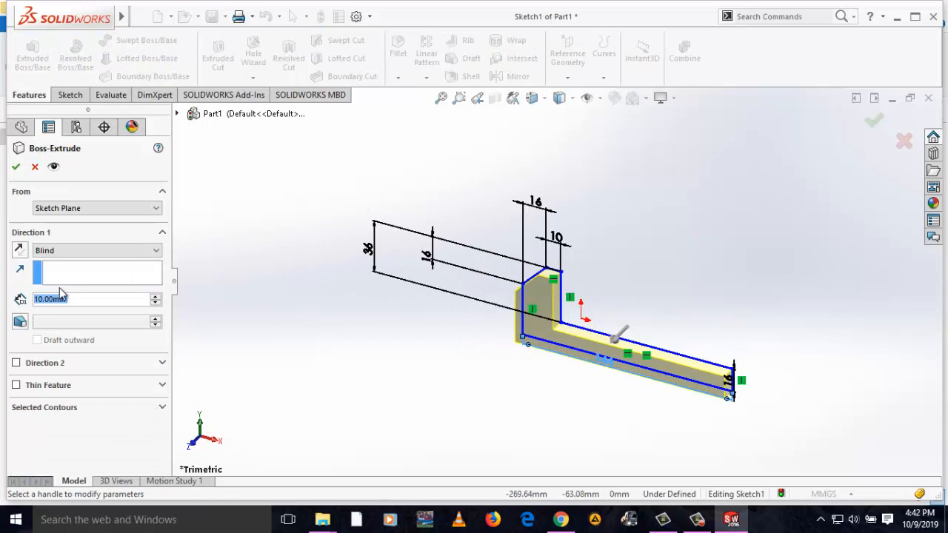
{"action": "type", "text": "64"}
{"action": "key", "text": "Return"}
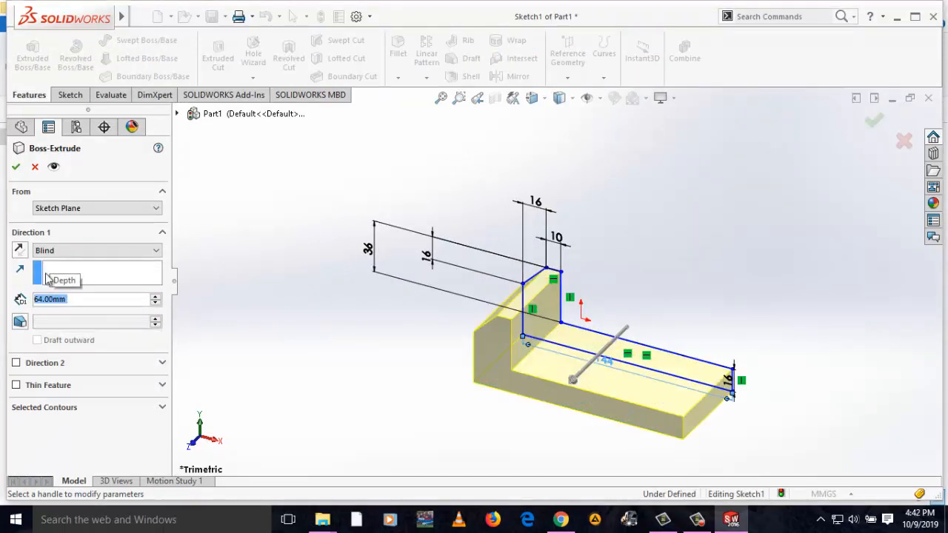
{"action": "left_click", "coordinate": [15, 167]}
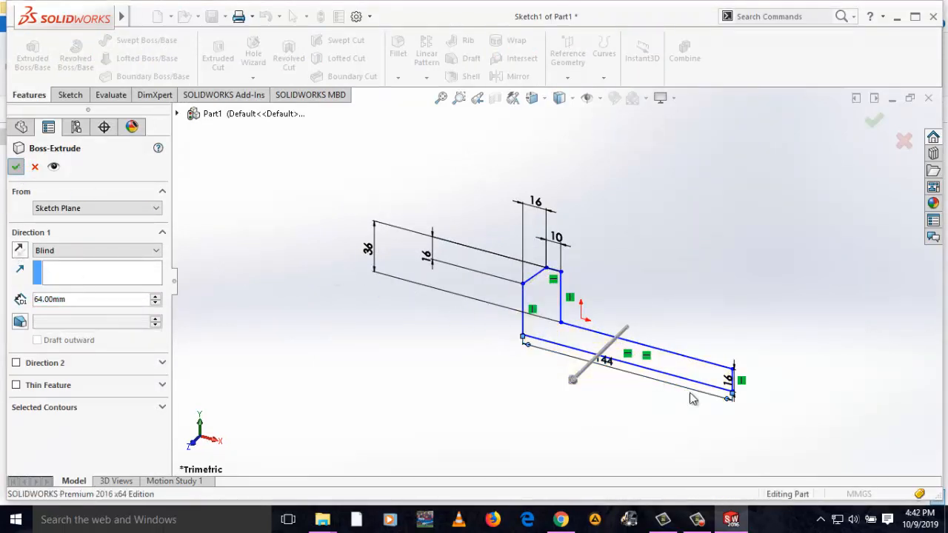
Start a new sketch on the narrow end face of the base's long leg and view it face-on
{"action": "left_click", "coordinate": [707, 403]}
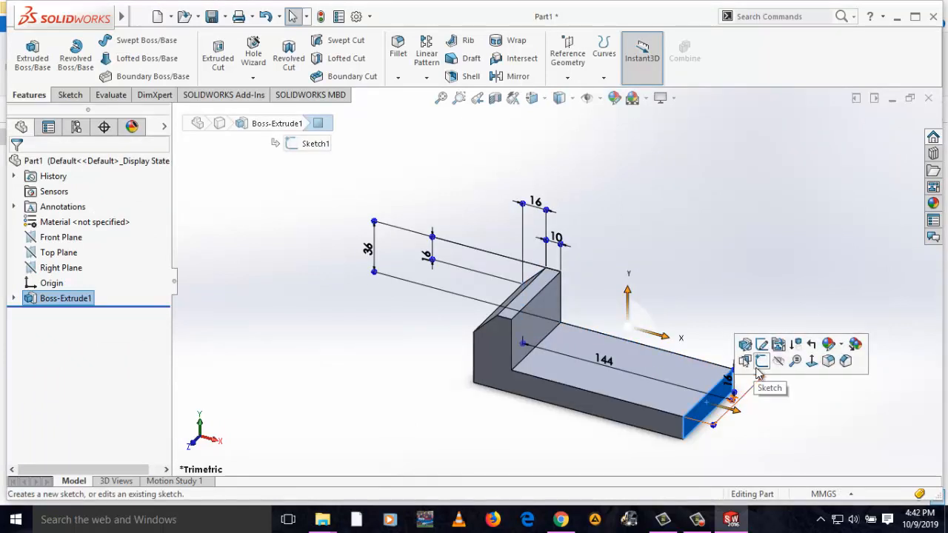
{"action": "left_click", "coordinate": [762, 361]}
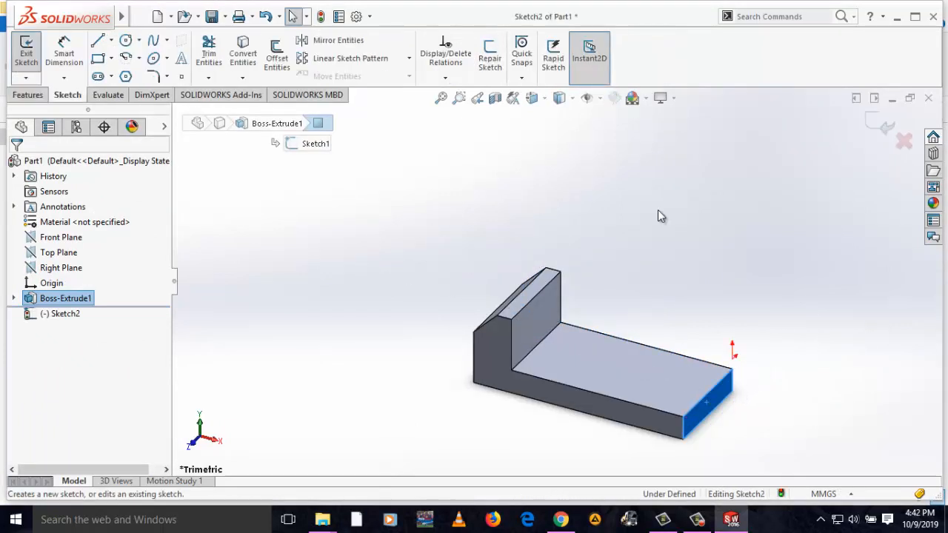
{"action": "left_click", "coordinate": [532, 97]}
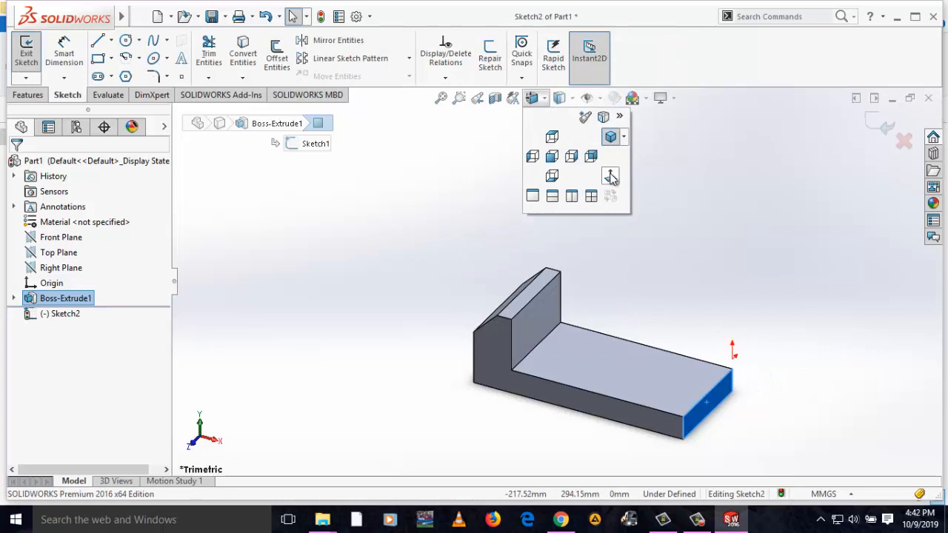
{"action": "left_click", "coordinate": [610, 176]}
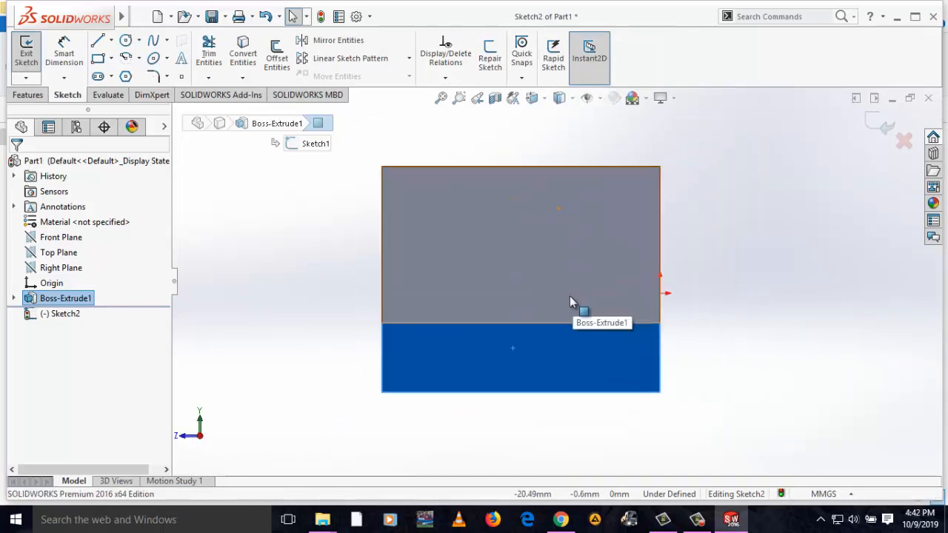
{"action": "scroll", "coordinate": [570, 296], "scroll_direction": "down", "scroll_amount": 3}
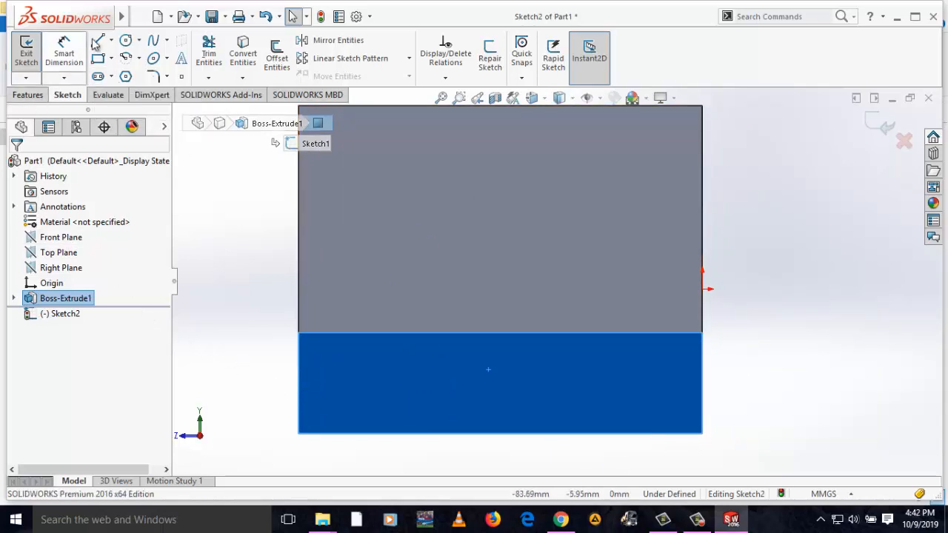
Draw a vertical centerline upward from the midpoint of the end face's bottom edge, ending below the upright leg's top edge
{"action": "left_click", "coordinate": [111, 41]}
{"action": "left_click", "coordinate": [133, 74]}
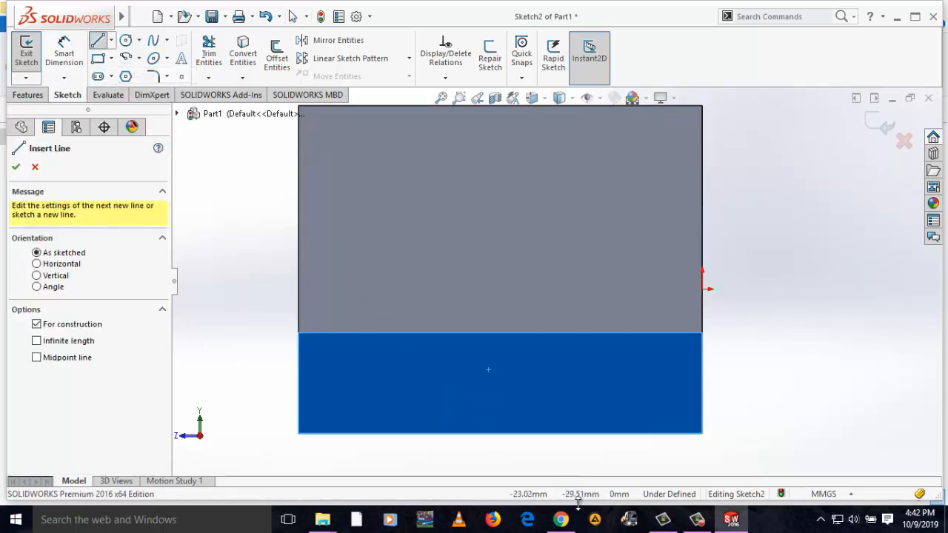
{"action": "left_click", "coordinate": [500, 434]}
{"action": "left_click", "coordinate": [500, 157]}
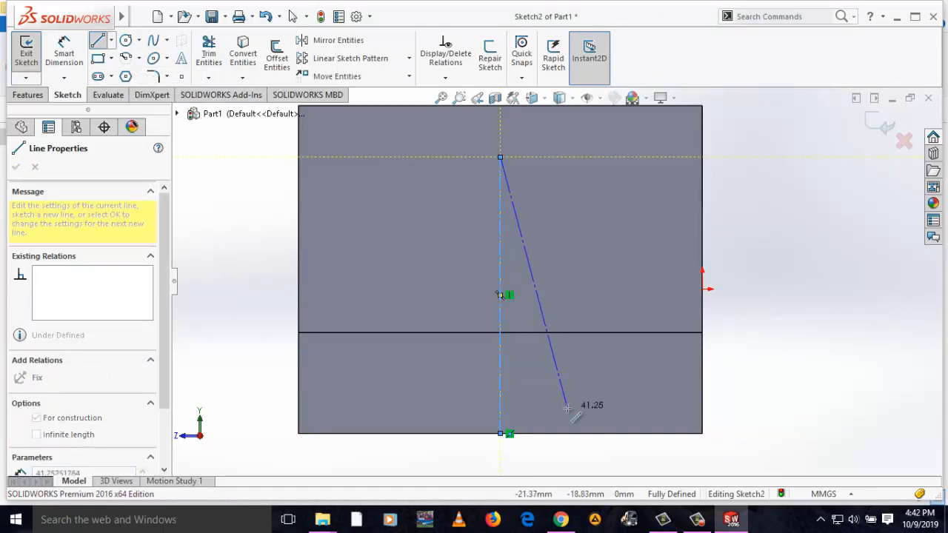
{"action": "key", "text": "Escape"}
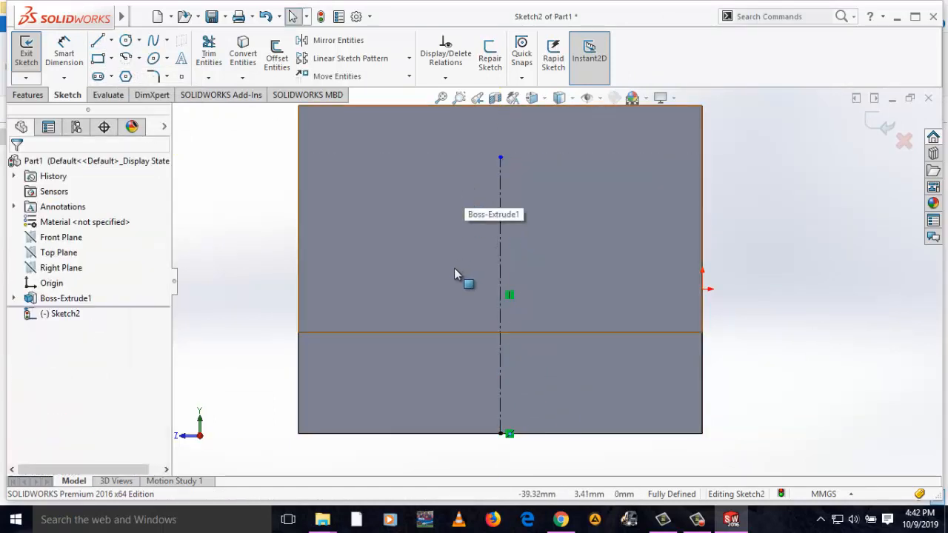
Draw two horizontal lines about 15 mm long on the face's bottom edge, one on each side of the centerline's lower end
{"action": "left_click", "coordinate": [96, 42]}
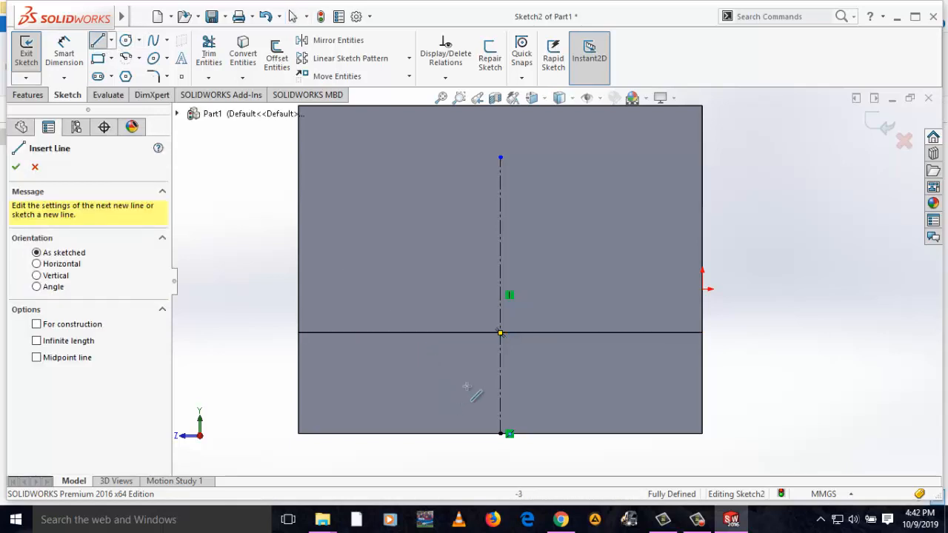
{"action": "left_click", "coordinate": [501, 435]}
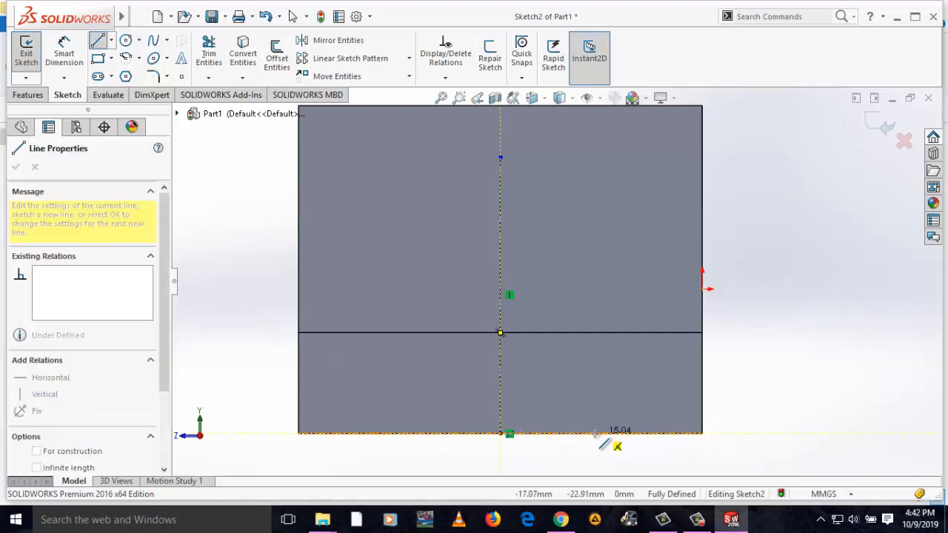
{"action": "left_click", "coordinate": [595, 433]}
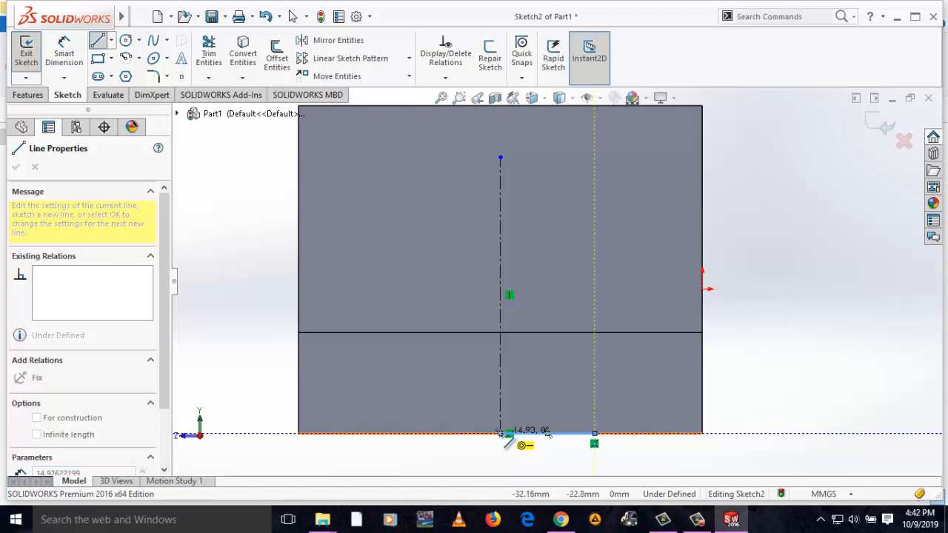
{"action": "left_click", "coordinate": [501, 433]}
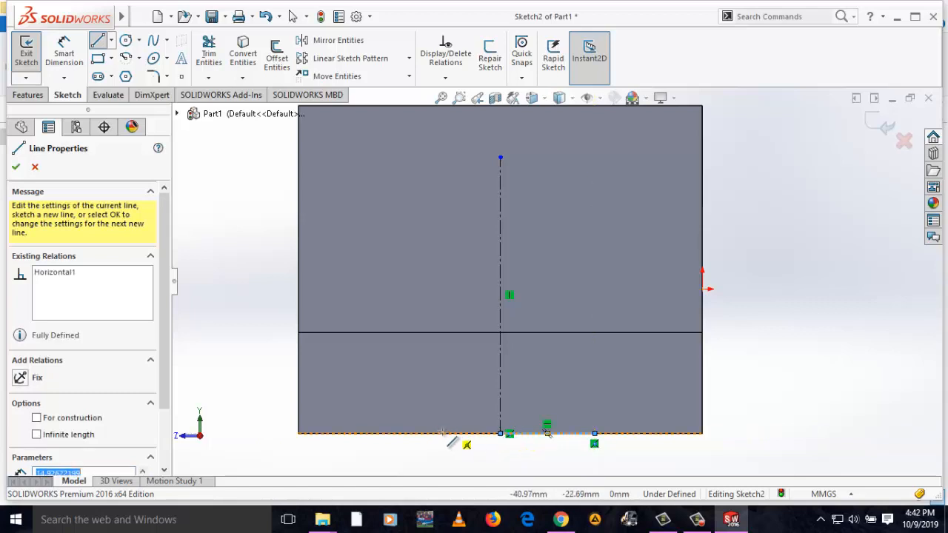
{"action": "left_click", "coordinate": [501, 435]}
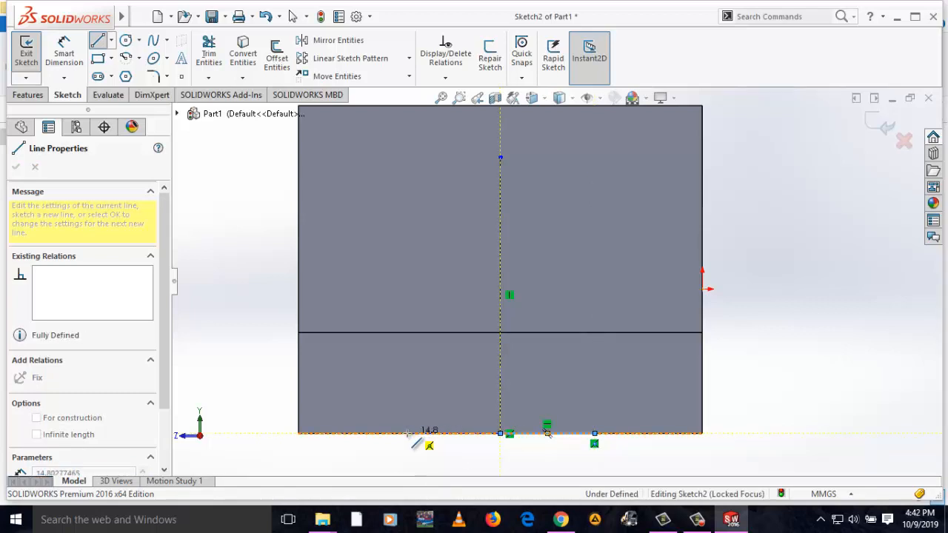
{"action": "left_click", "coordinate": [407, 433]}
Dimension the two bottom lines on either side of the centerline to 16 mm each
{"action": "right_click_drag", "start_coordinate": [442, 437], "coordinate": [446, 368]}
{"action": "left_click", "coordinate": [448, 435]}
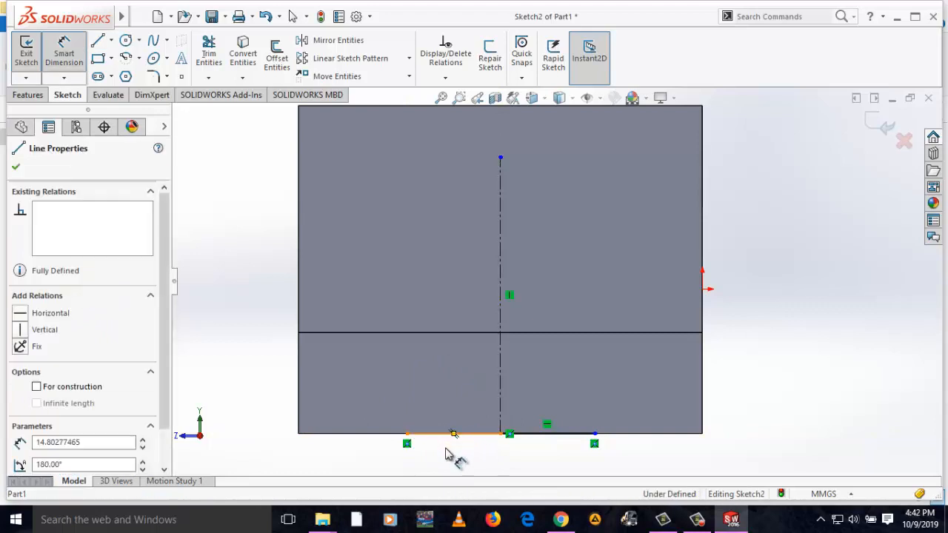
{"action": "left_click", "coordinate": [454, 460]}
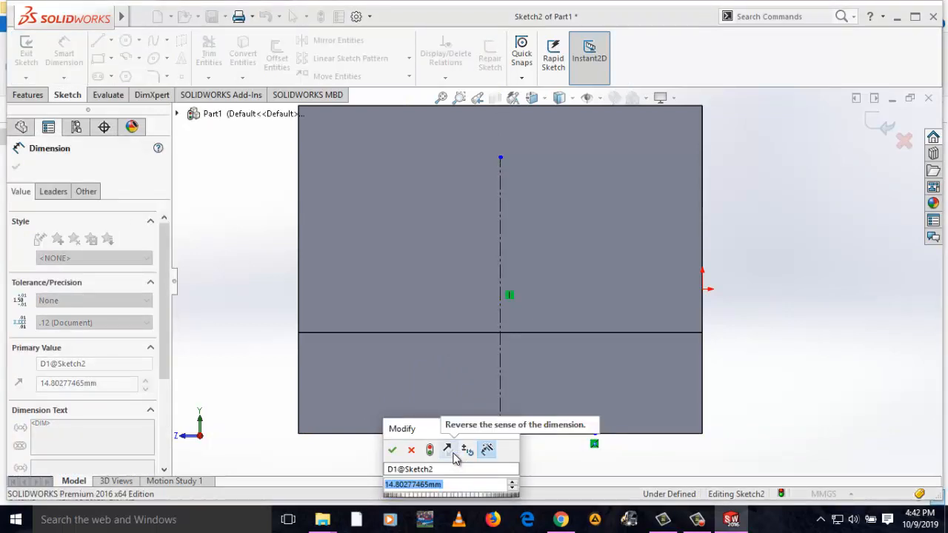
{"action": "type", "text": "16"}
{"action": "key", "text": "Return"}
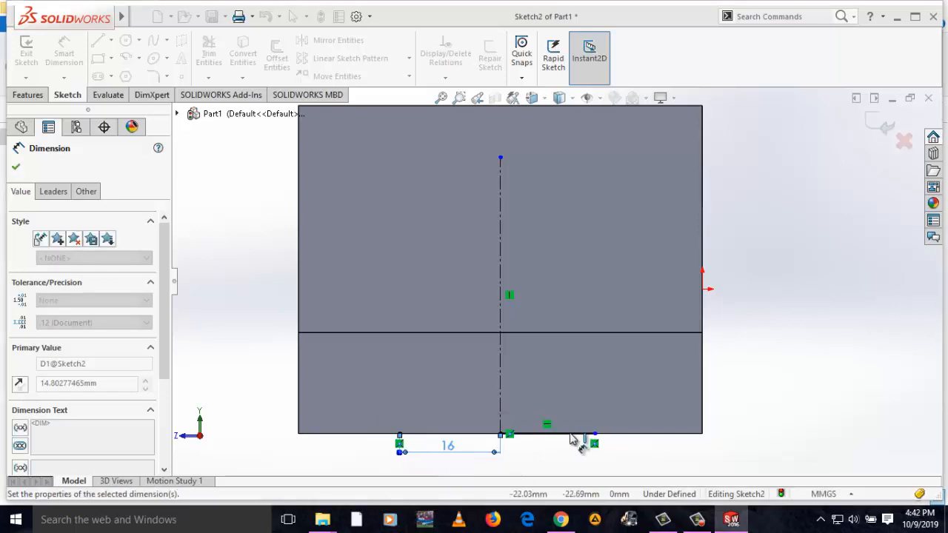
{"action": "left_click", "coordinate": [571, 434]}
{"action": "left_click", "coordinate": [569, 461]}
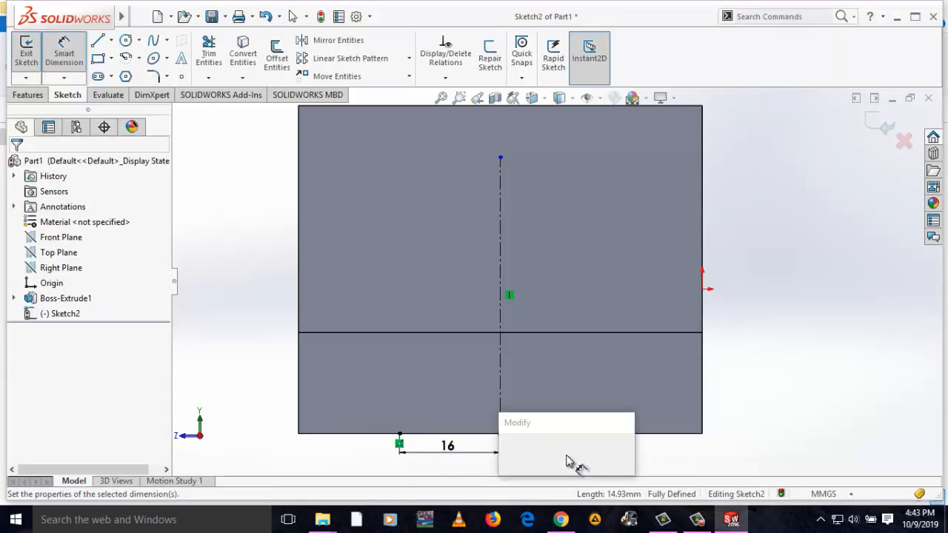
{"action": "type", "text": "16"}
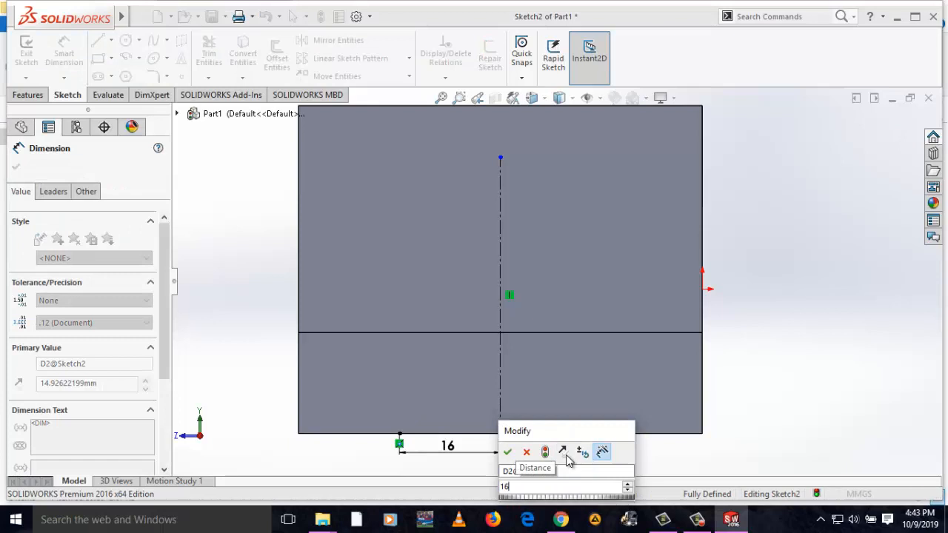
{"action": "key", "text": "Return"}
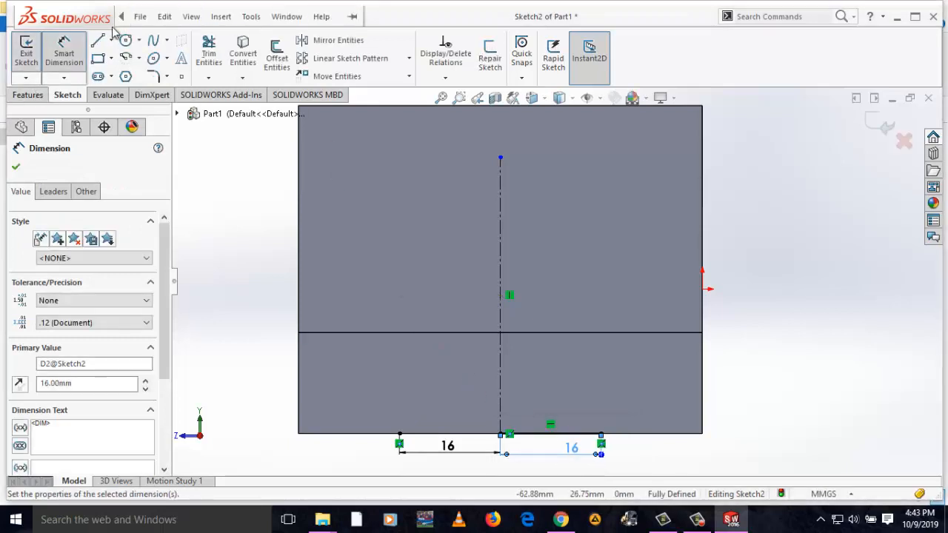
Close an inverted-T outline over the bottom lines with about 6 mm outer sides, 7 mm shoulders and 10 mm neck sides reaching the face's top edge
{"action": "left_click", "coordinate": [99, 42]}
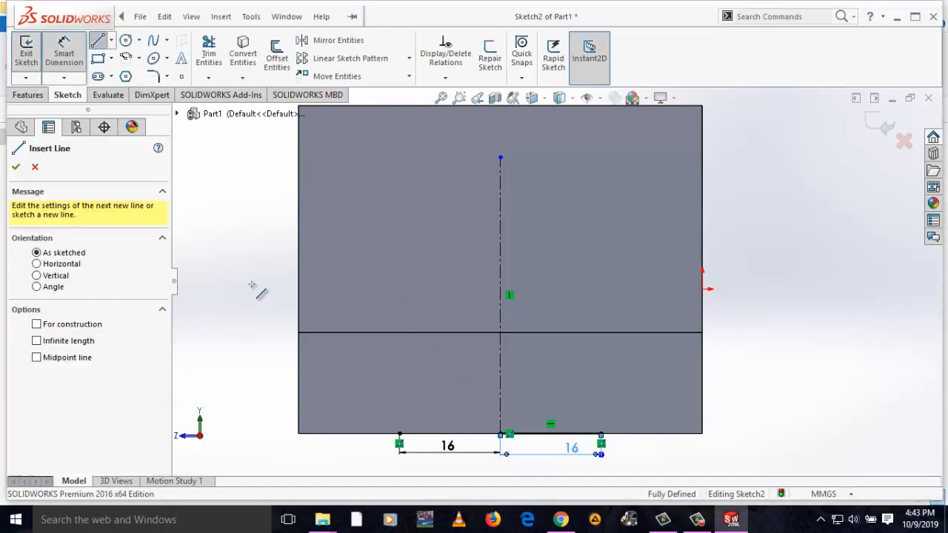
{"action": "left_click", "coordinate": [399, 435]}
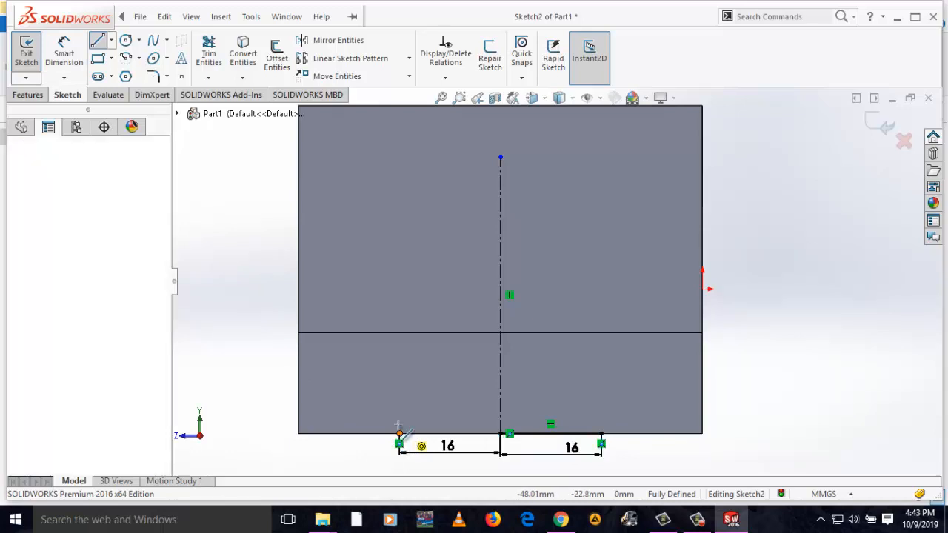
{"action": "left_click", "coordinate": [399, 396]}
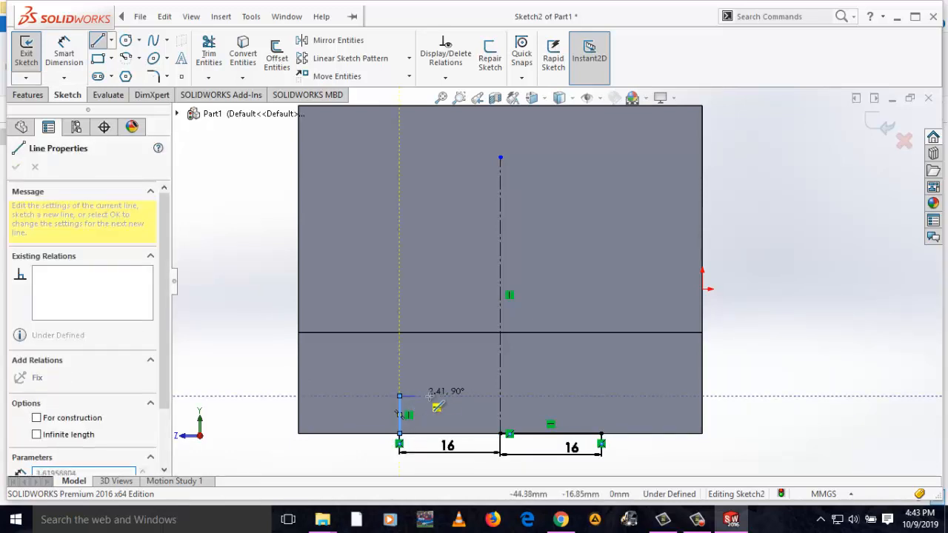
{"action": "left_click", "coordinate": [446, 397]}
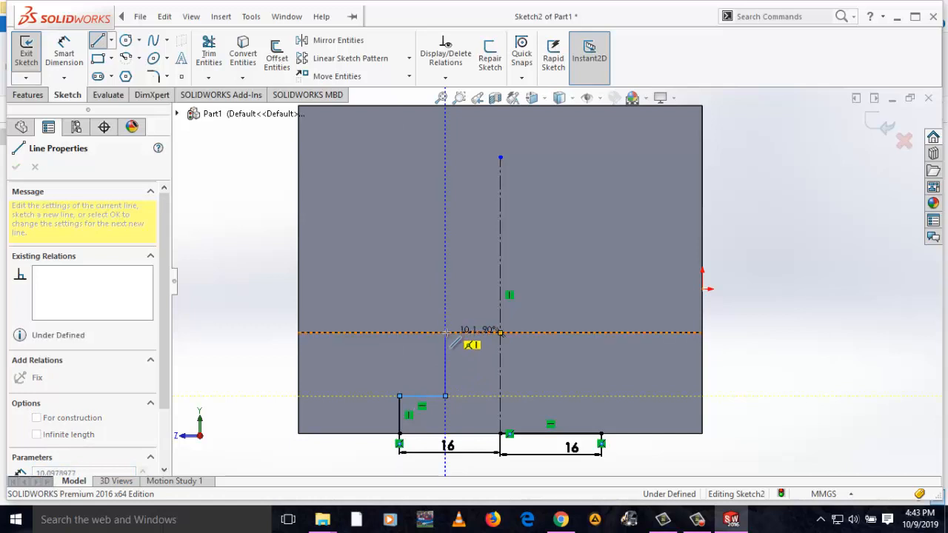
{"action": "left_click", "coordinate": [446, 333]}
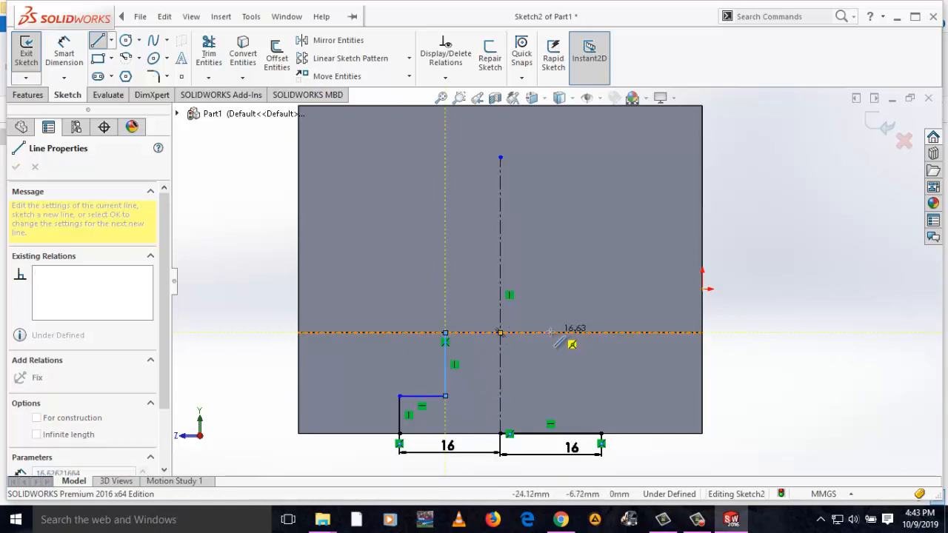
{"action": "left_click", "coordinate": [557, 332]}
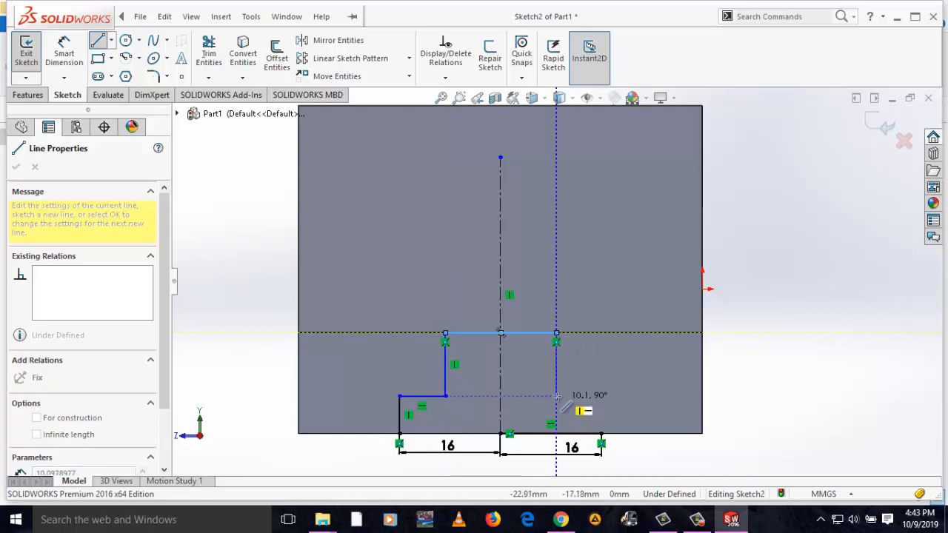
{"action": "left_click", "coordinate": [556, 396]}
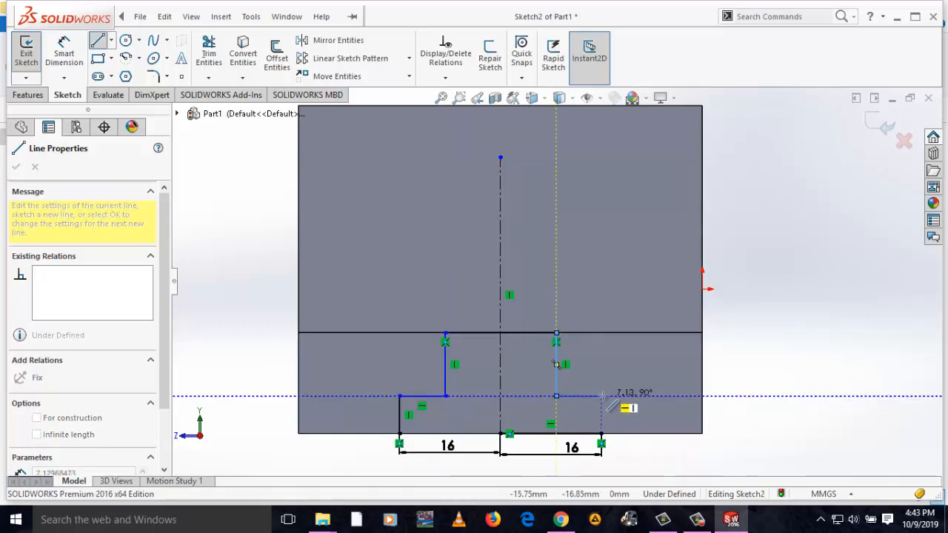
{"action": "left_click", "coordinate": [601, 396]}
{"action": "left_click", "coordinate": [601, 434]}
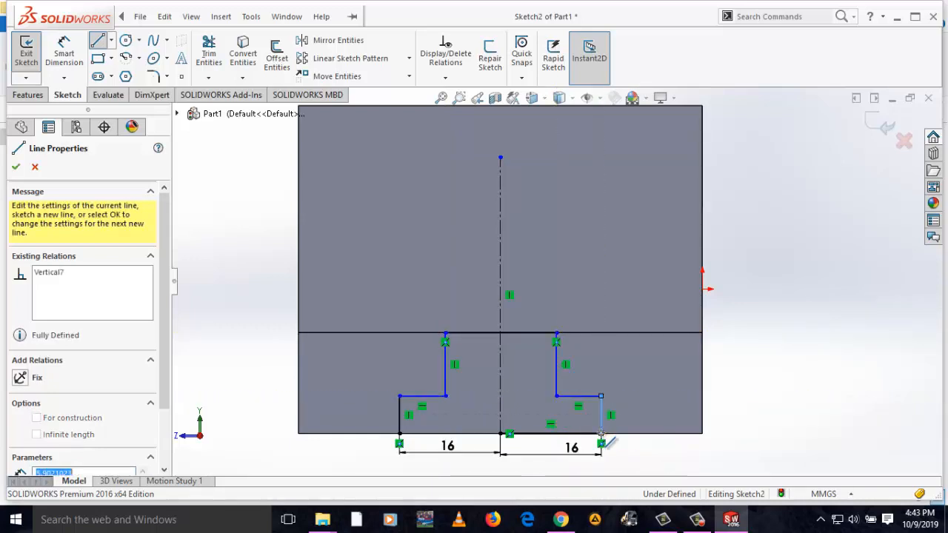
{"action": "key", "text": "Escape"}
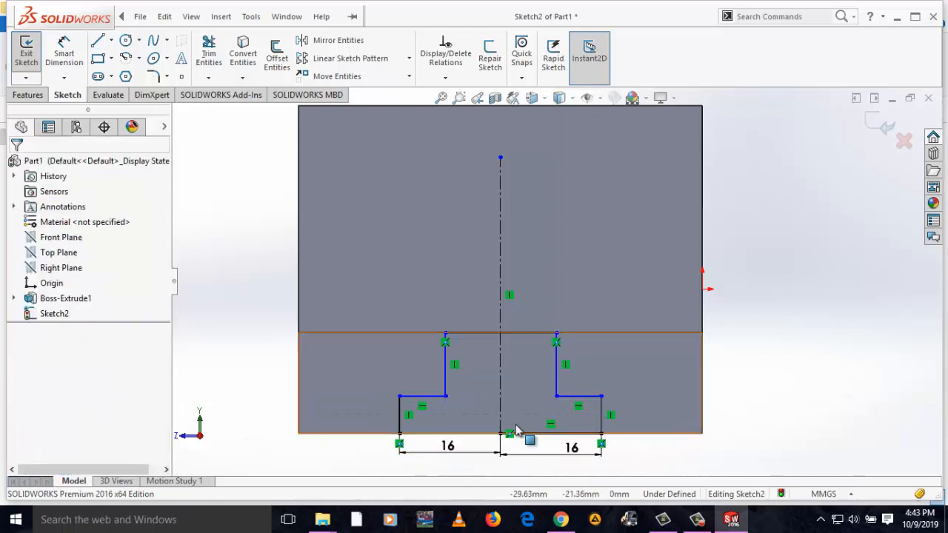
Dimension both short outer vertical sides of the inverted-T outline to 7 mm
{"action": "left_click", "coordinate": [399, 424]}
{"action": "right_click_drag", "start_coordinate": [368, 417], "coordinate": [363, 305]}
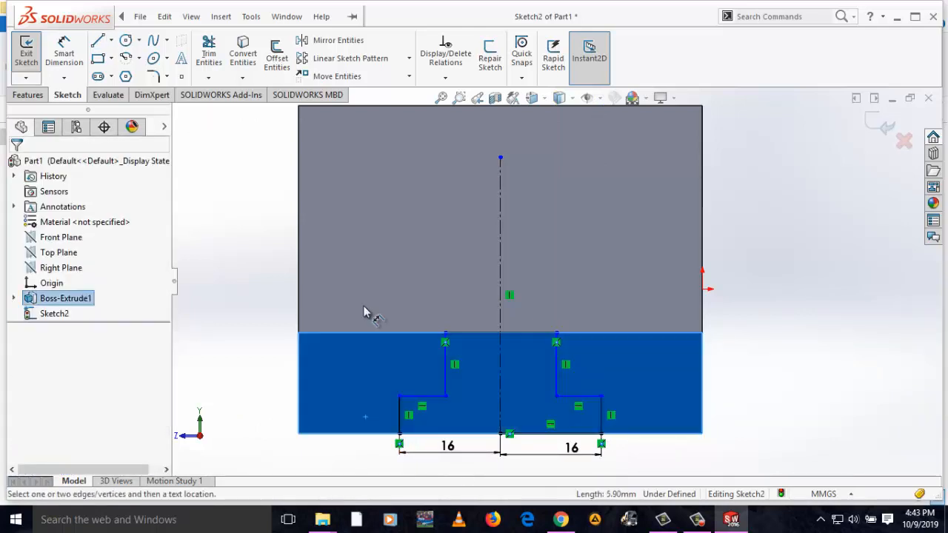
{"action": "left_click", "coordinate": [399, 424]}
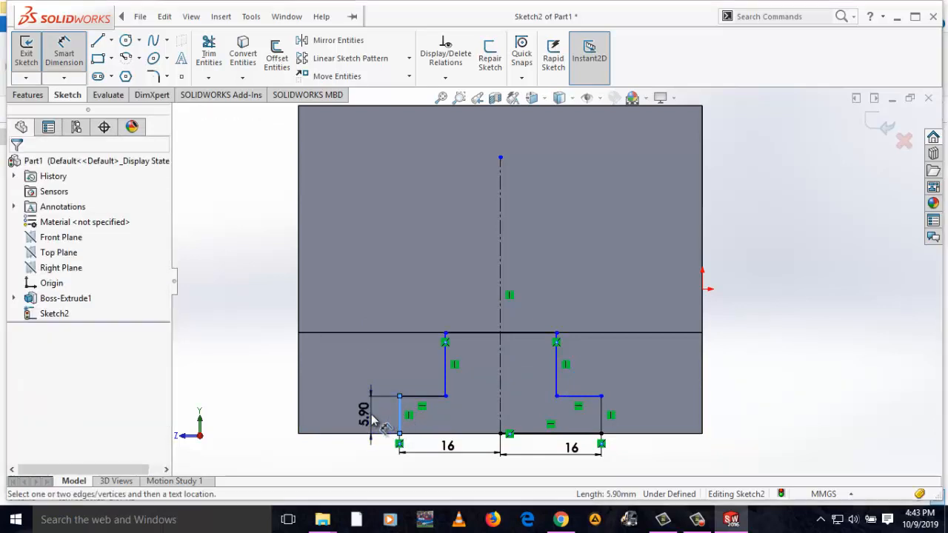
{"action": "left_click", "coordinate": [372, 419]}
{"action": "type", "text": "7"}
{"action": "key", "text": "Return"}
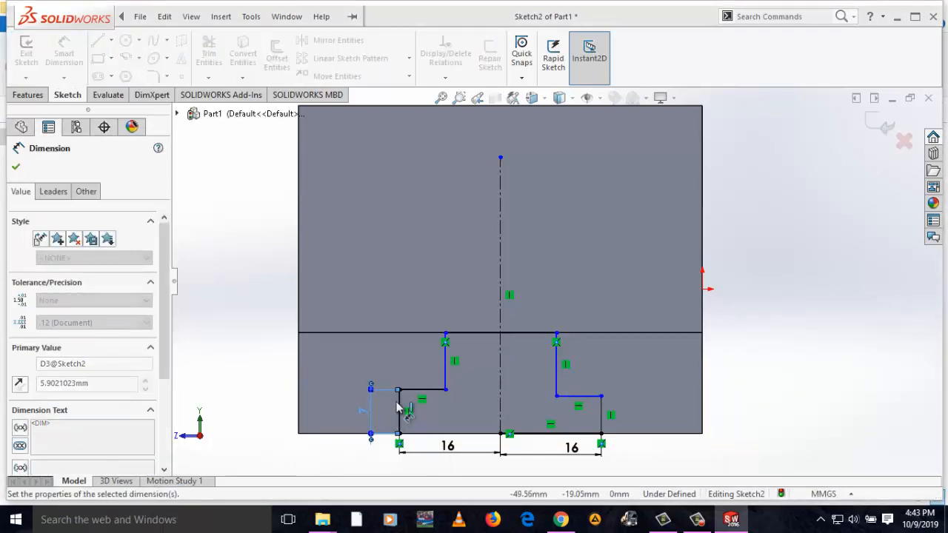
{"action": "left_click", "coordinate": [601, 421]}
{"action": "left_click", "coordinate": [646, 415]}
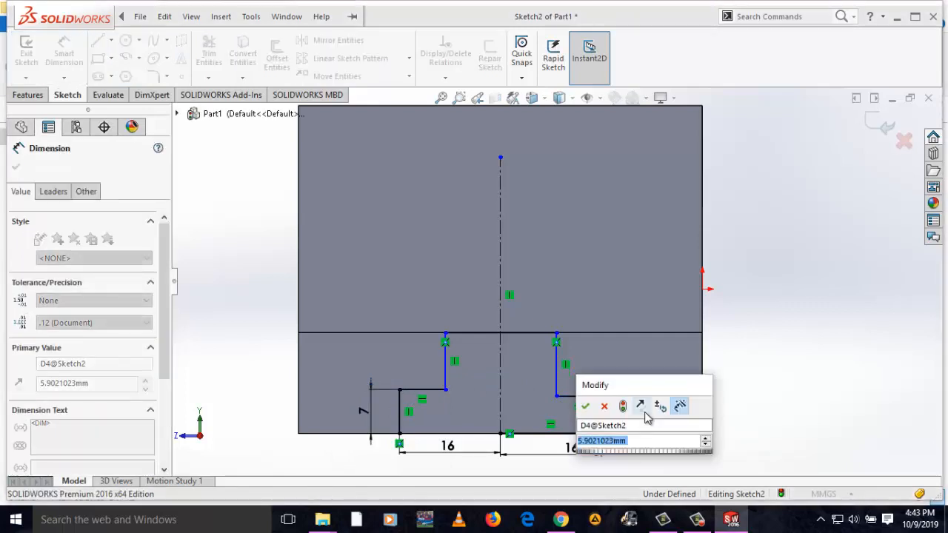
{"action": "type", "text": "7"}
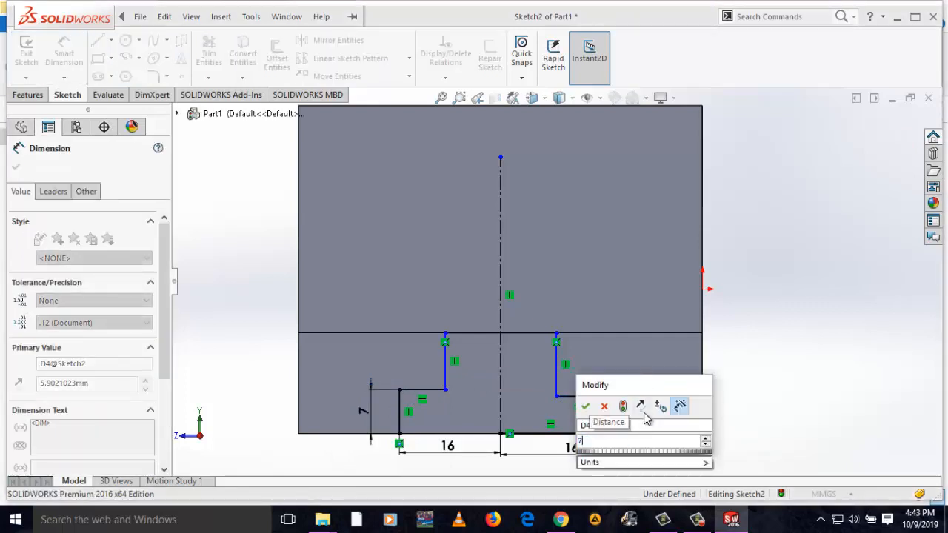
{"action": "key", "text": "Return"}
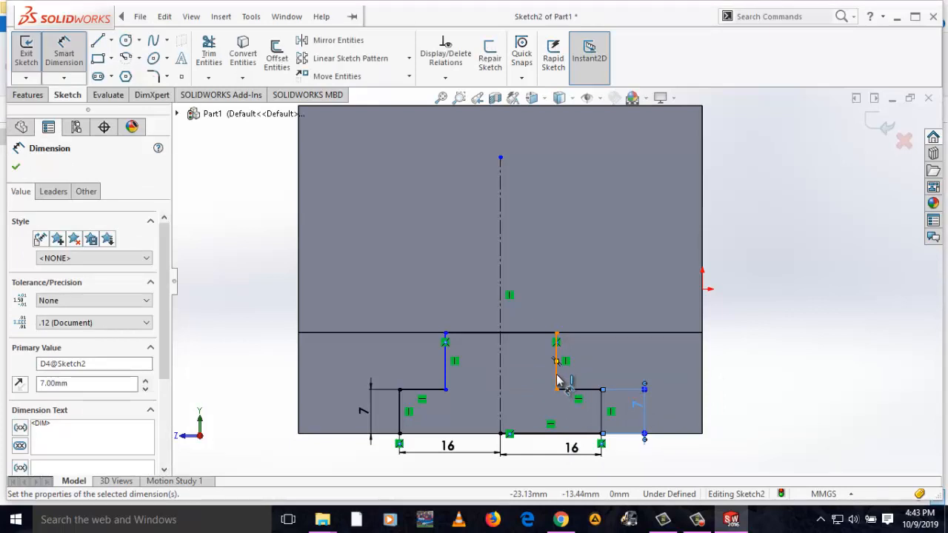
Try to dimension the inverted-T outline's top edge to 50 mm
{"action": "left_click", "coordinate": [558, 379]}
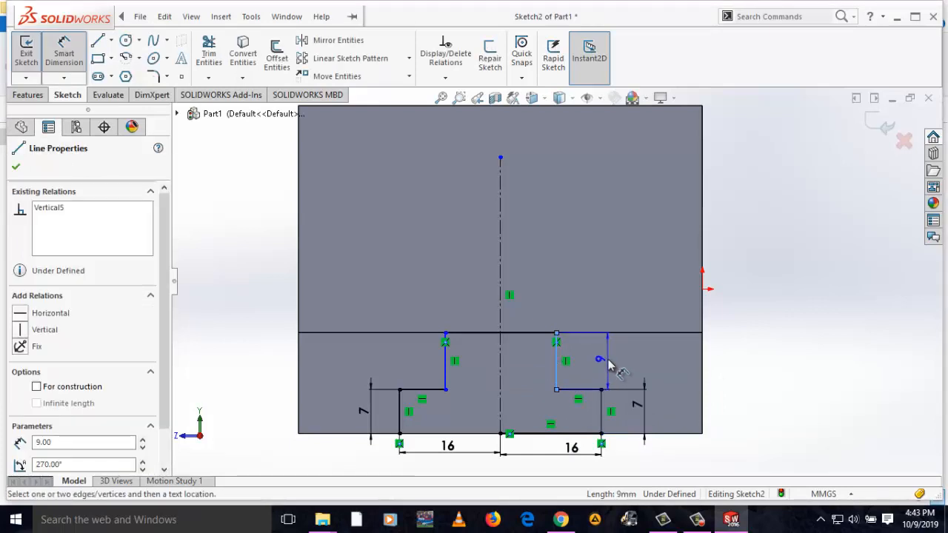
{"action": "key", "text": "Escape"}
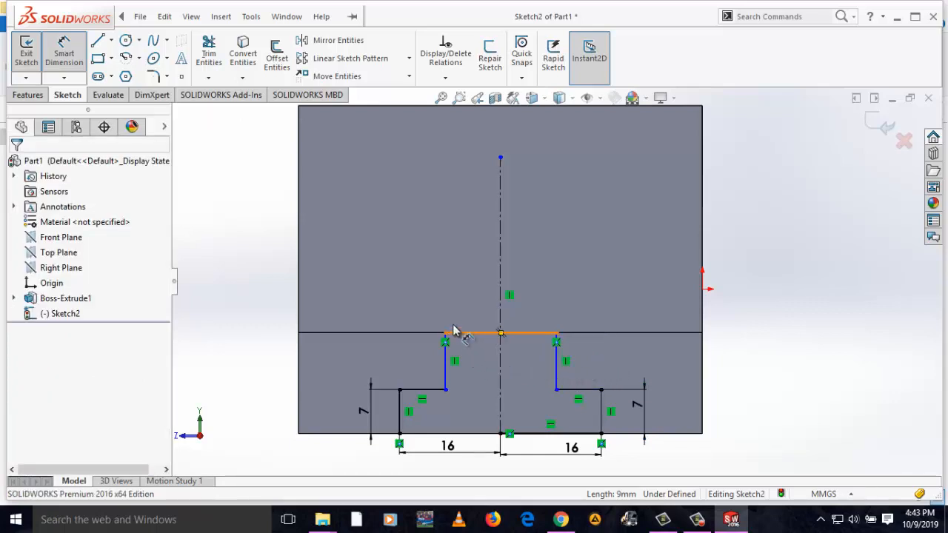
{"action": "left_click", "coordinate": [475, 340]}
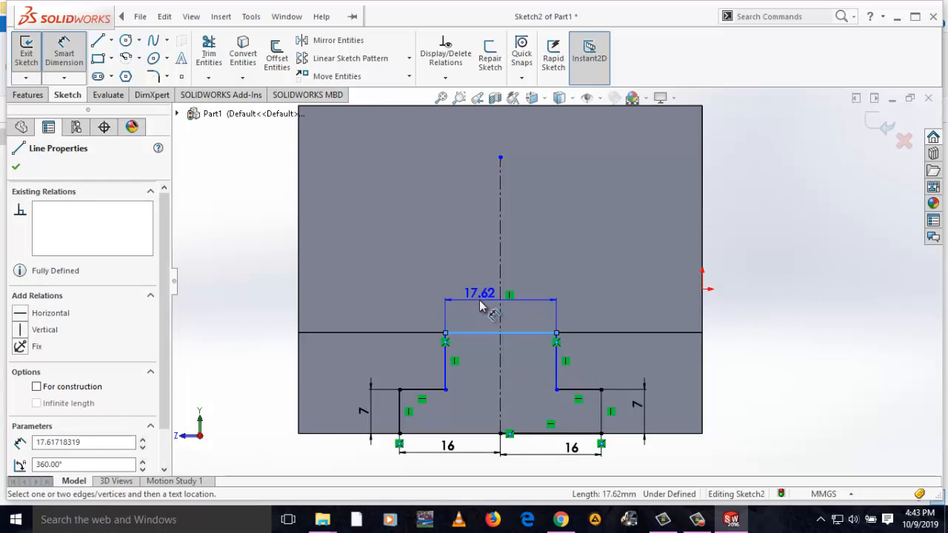
{"action": "left_click", "coordinate": [481, 307]}
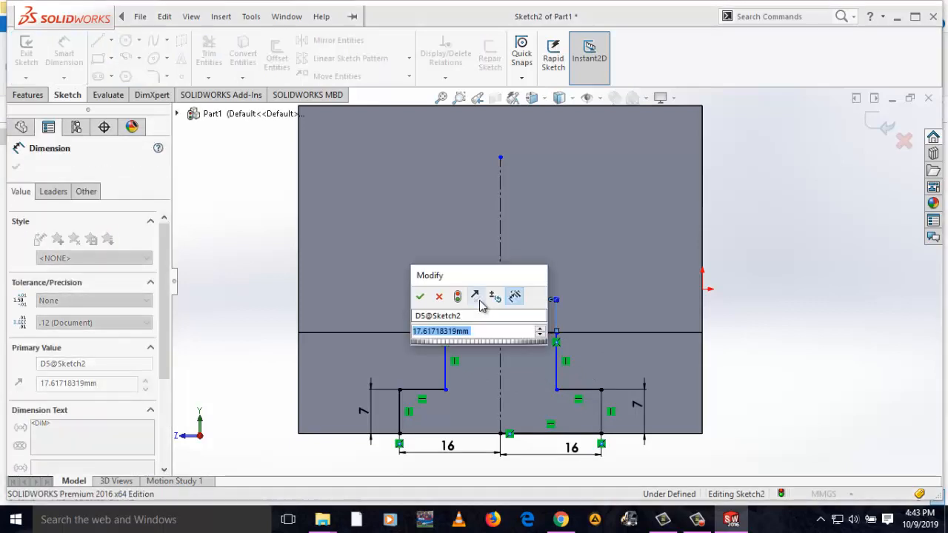
{"action": "type", "text": "50"}
{"action": "key", "text": "Return"}
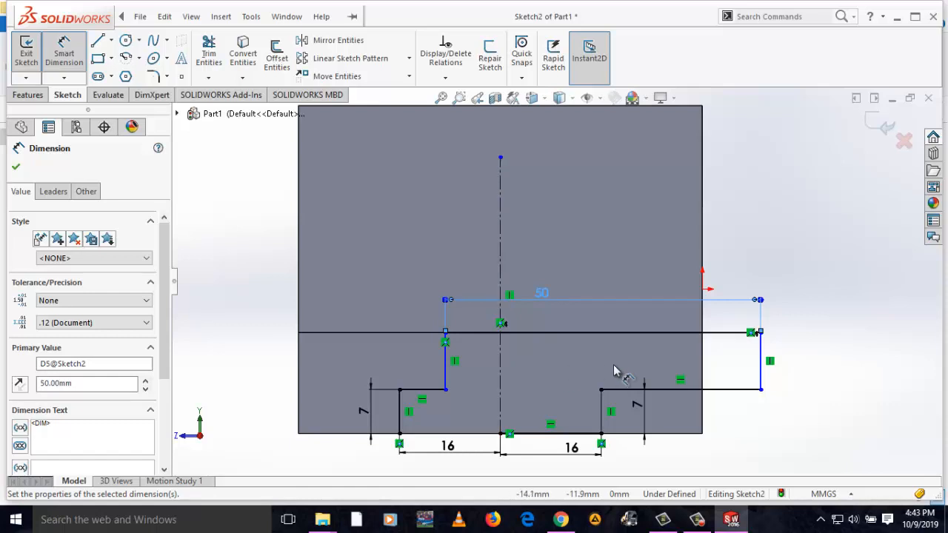
{"action": "key", "text": "ctrl+z"}
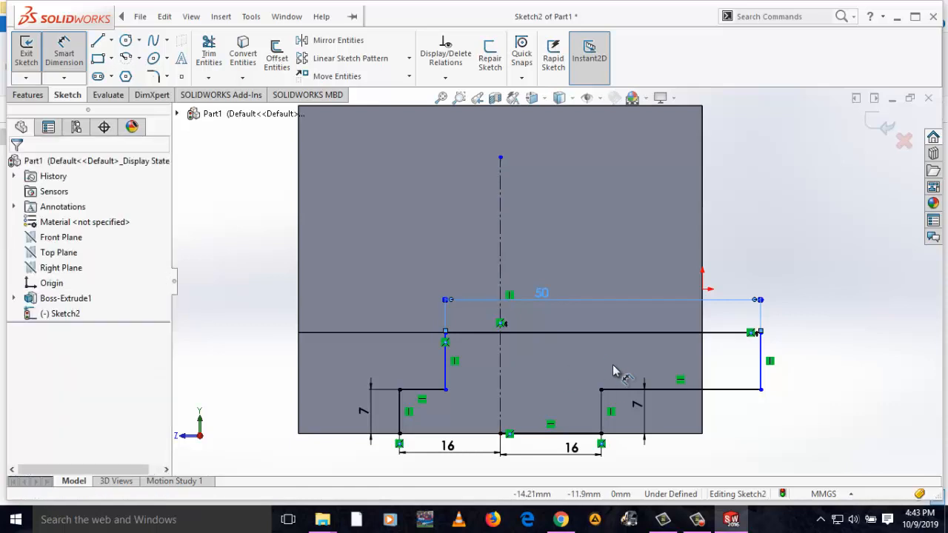
Set the width of the inverted-T outline's top edge to 16 mm
{"action": "double_click", "coordinate": [499, 296]}
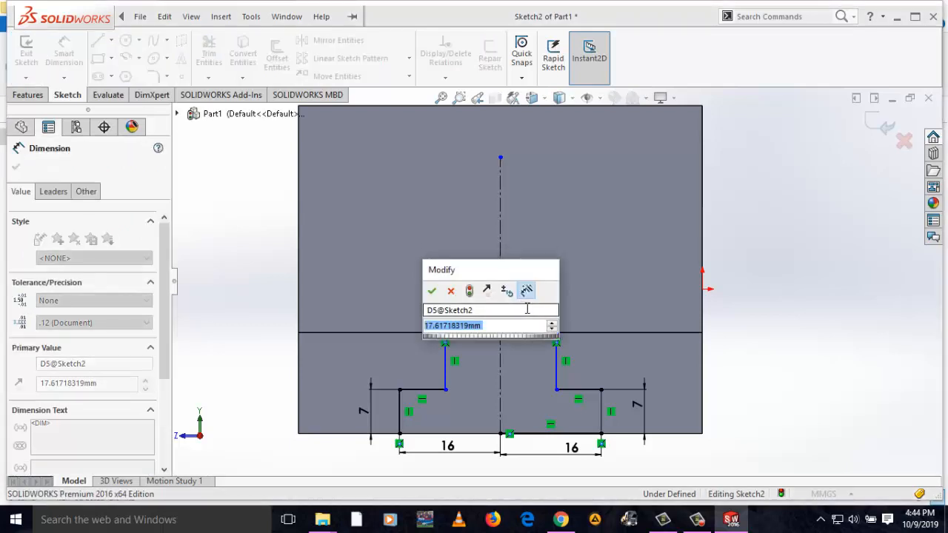
{"action": "type", "text": "16"}
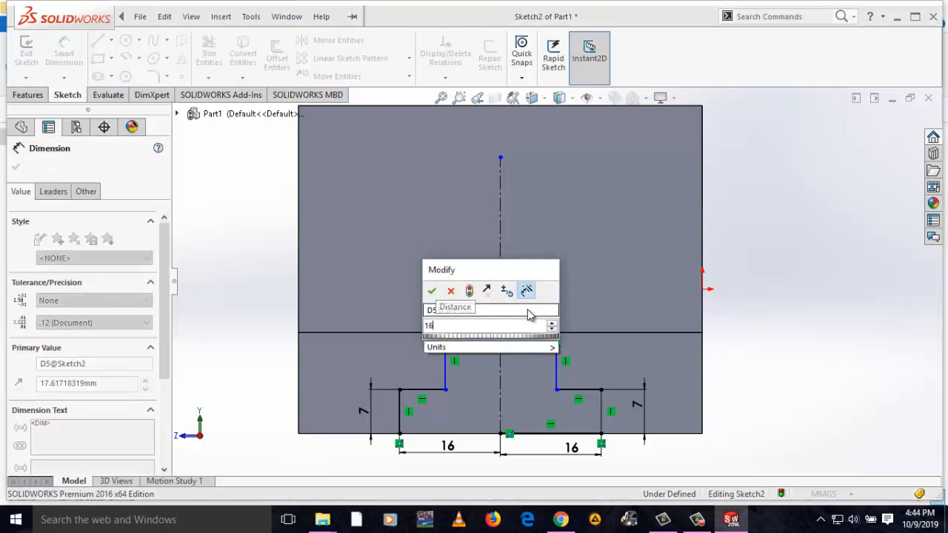
{"action": "key", "text": "Return"}
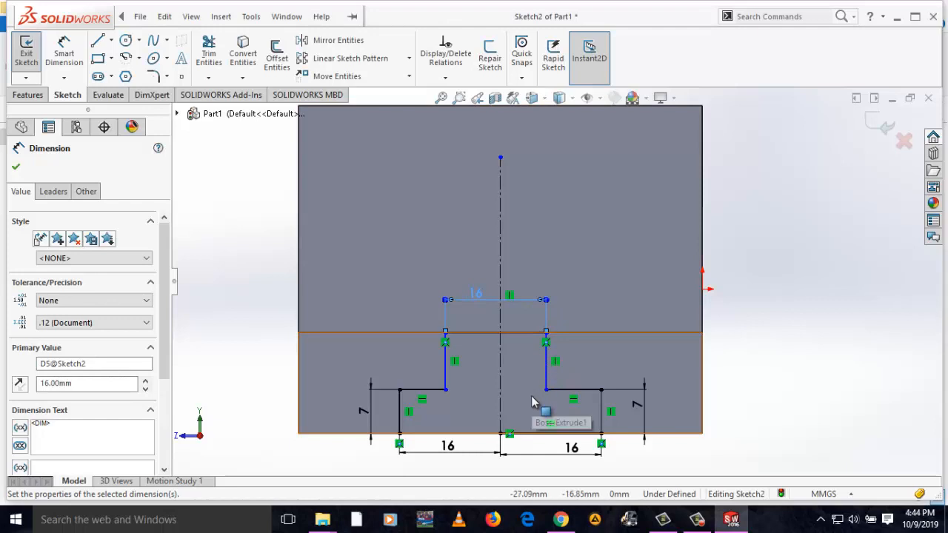
Dimension the distance from the centerline to the right neck side of the inverted-T to 8 mm
{"action": "left_click", "coordinate": [501, 372]}
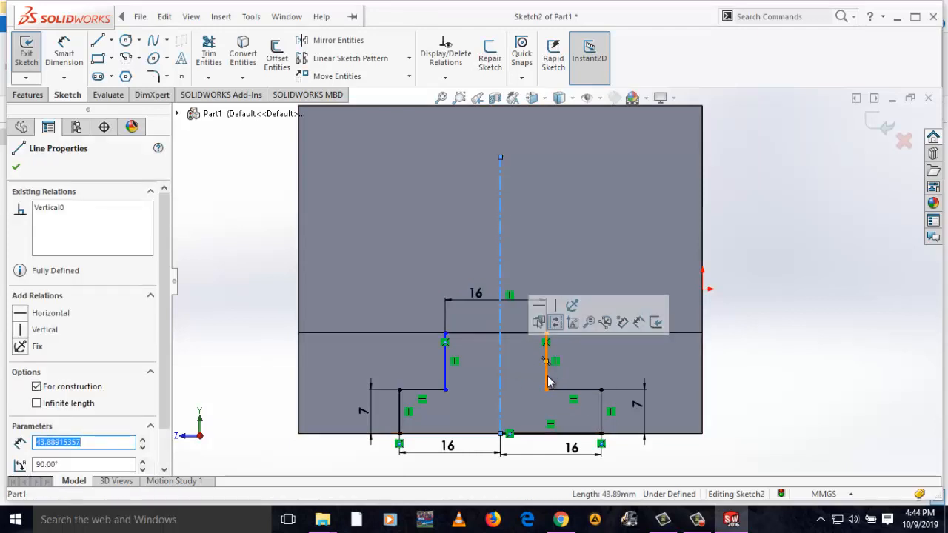
{"action": "left_click", "coordinate": [548, 378], "text": "ctrl"}
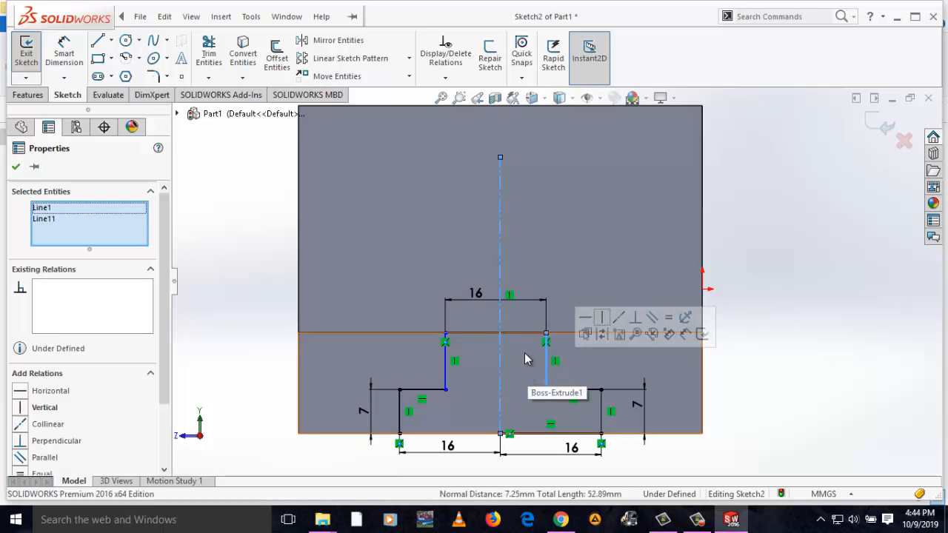
{"action": "right_click_drag", "start_coordinate": [525, 359], "coordinate": [544, 272]}
{"action": "left_click", "coordinate": [501, 368]}
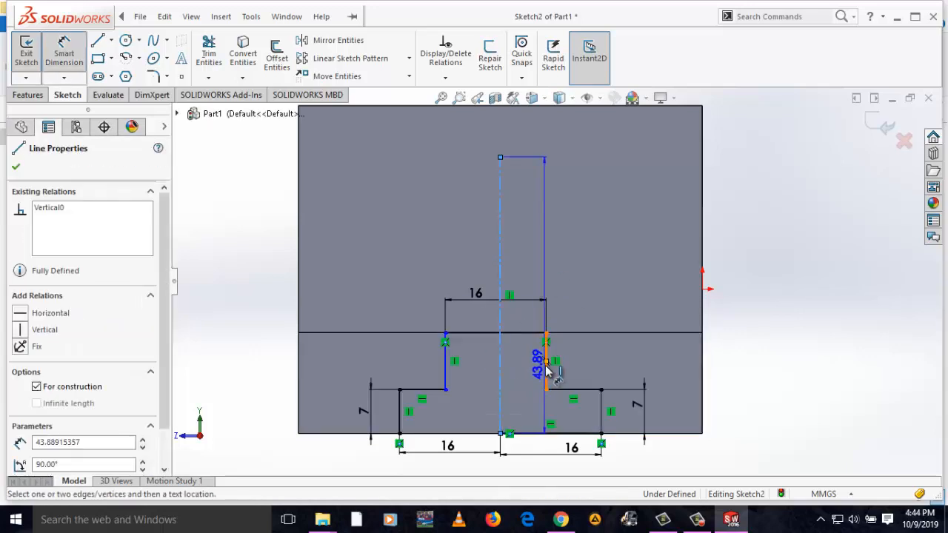
{"action": "left_click", "coordinate": [546, 370]}
{"action": "left_click", "coordinate": [523, 373]}
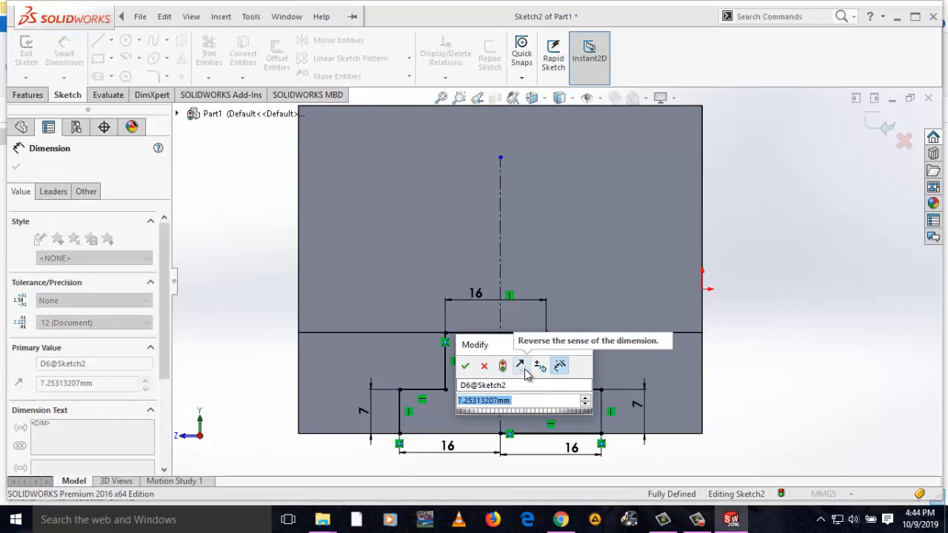
{"action": "type", "text": "8"}
{"action": "key", "text": "Return"}
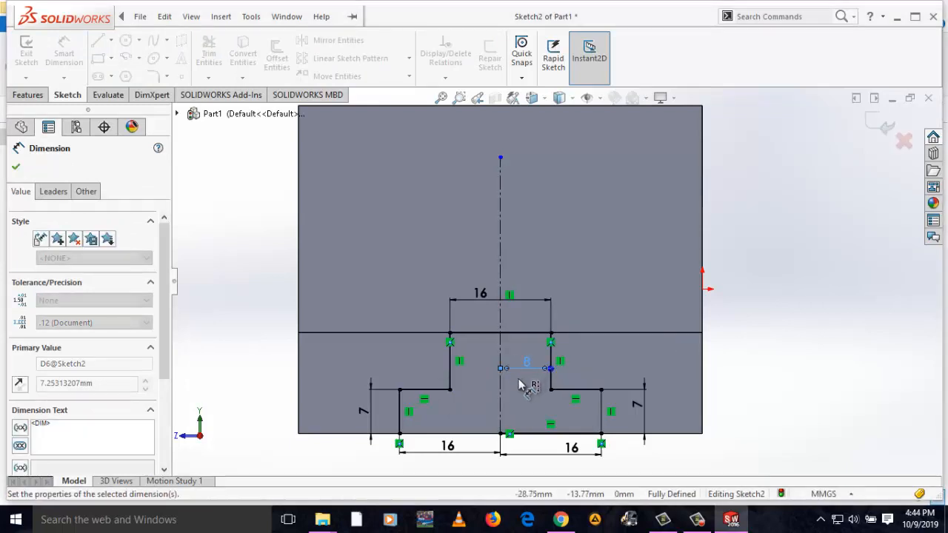
Try to add a dimension between the left neck side of the inverted-T and the centerline
{"action": "left_click", "coordinate": [451, 377]}
{"action": "left_click", "coordinate": [501, 377]}
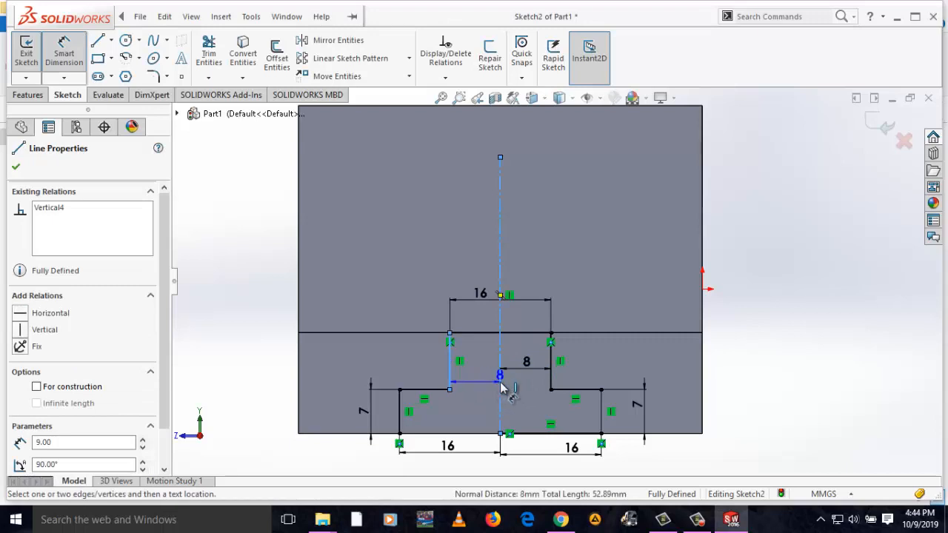
{"action": "left_click", "coordinate": [475, 376]}
{"action": "left_click", "coordinate": [546, 273]}
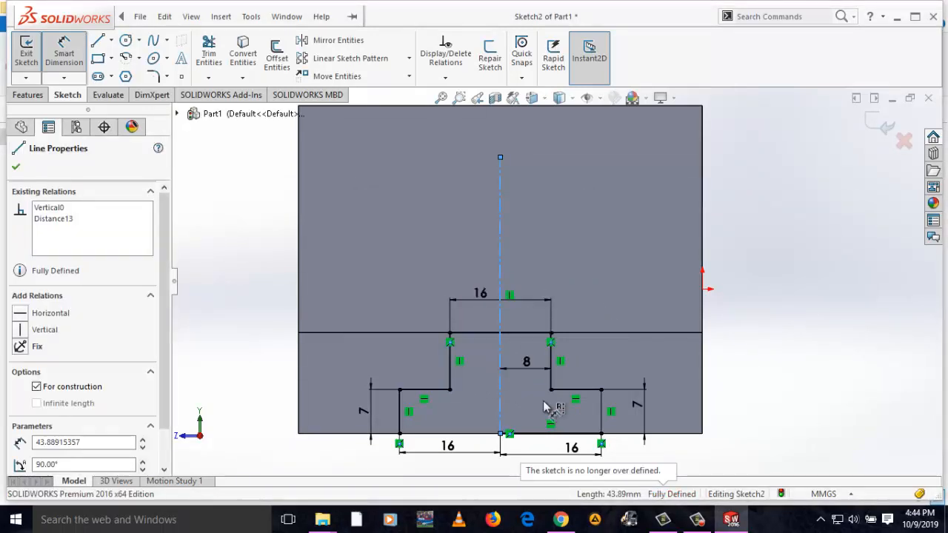
Draw a line across the inverted-T's bottom, joining the lower ends of its outer vertical sides
{"action": "left_click", "coordinate": [98, 42]}
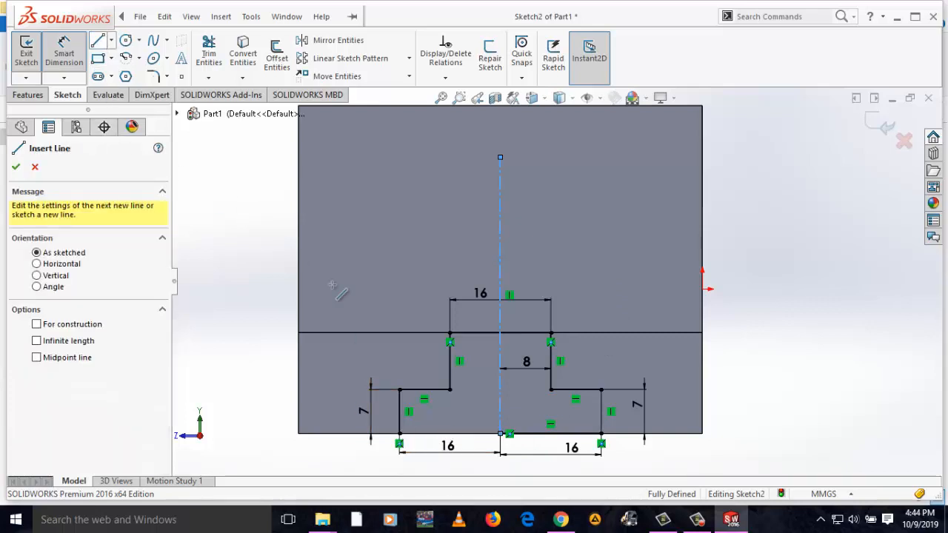
{"action": "left_click", "coordinate": [400, 436]}
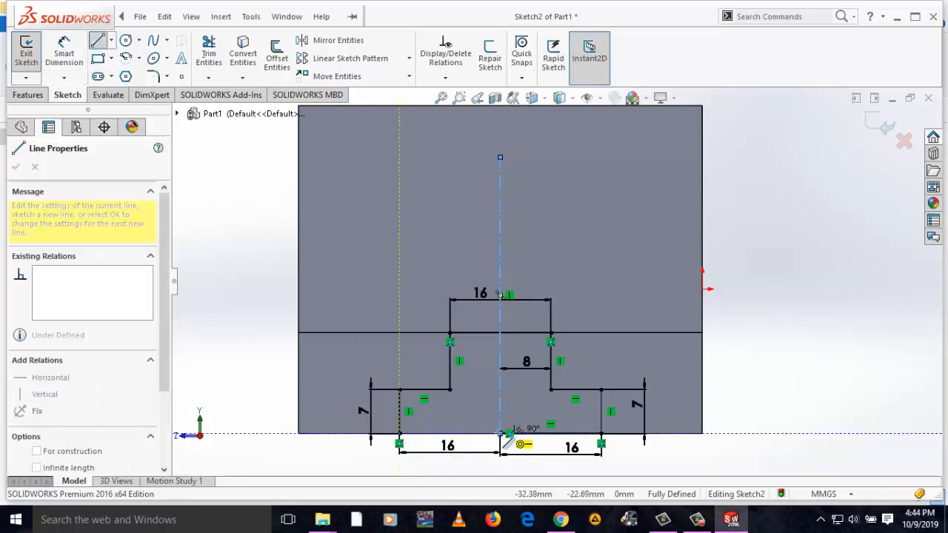
{"action": "left_click", "coordinate": [601, 434]}
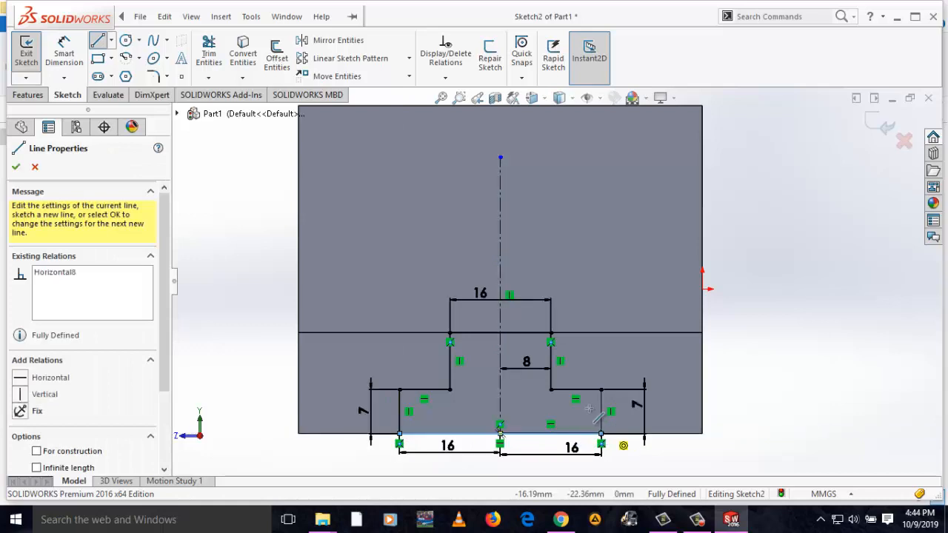
Power trim the overlapping bottom lines and the part of the centerline inside the inverted-T outline
{"action": "left_click", "coordinate": [210, 54]}
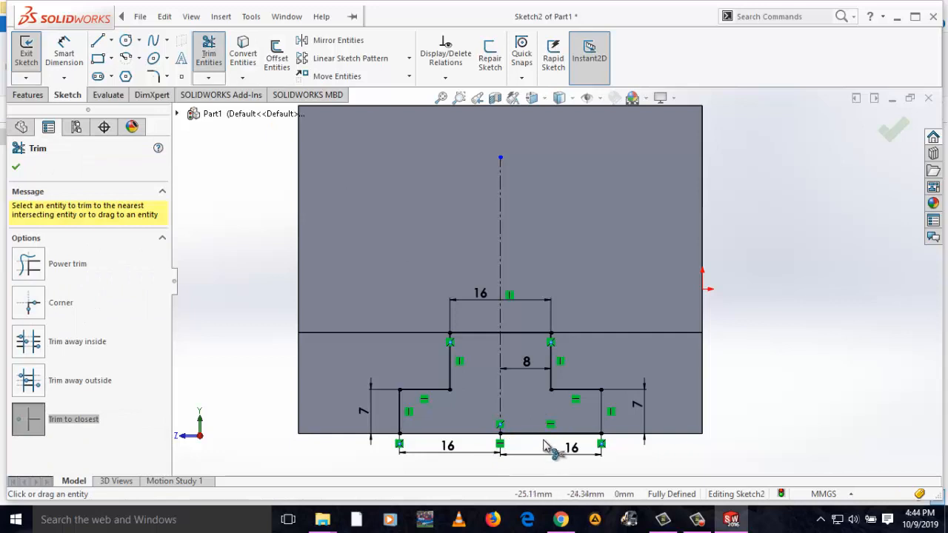
{"action": "left_click", "coordinate": [29, 276]}
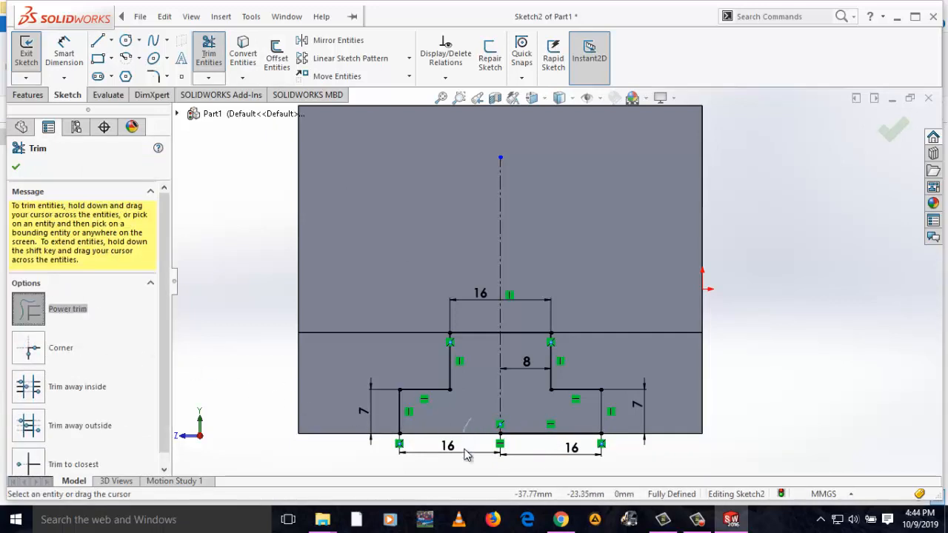
{"action": "mouse_move", "coordinate": [557, 415]}
{"action": "left_mouse_down"}
{"action": "mouse_move", "coordinate": [561, 427]}
{"action": "mouse_move", "coordinate": [499, 423]}
{"action": "mouse_move", "coordinate": [496, 400]}
{"action": "mouse_move", "coordinate": [454, 423]}
{"action": "left_mouse_up"}
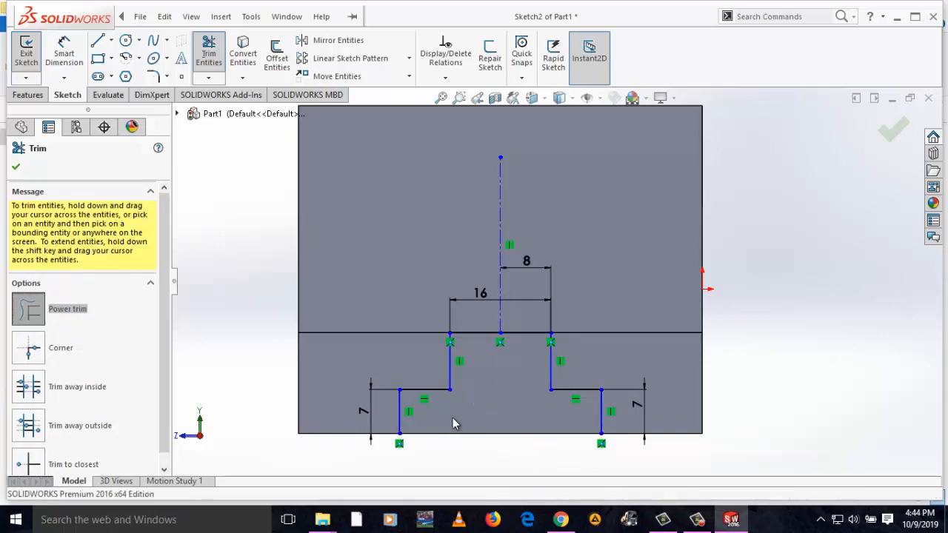
Close the inverted-T's bottom with a single horizontal line between the outer sides and dimension it to 32 mm
{"action": "left_click", "coordinate": [98, 41]}
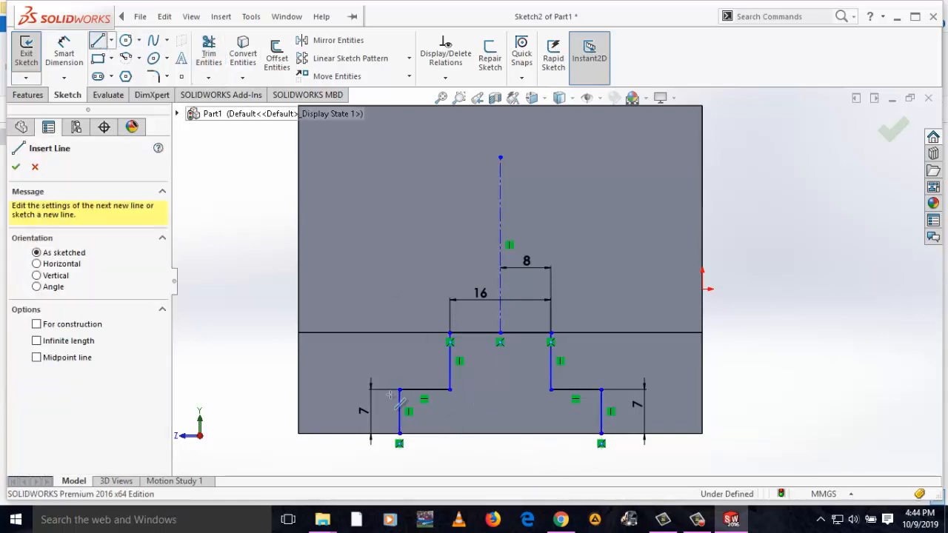
{"action": "left_click", "coordinate": [399, 434]}
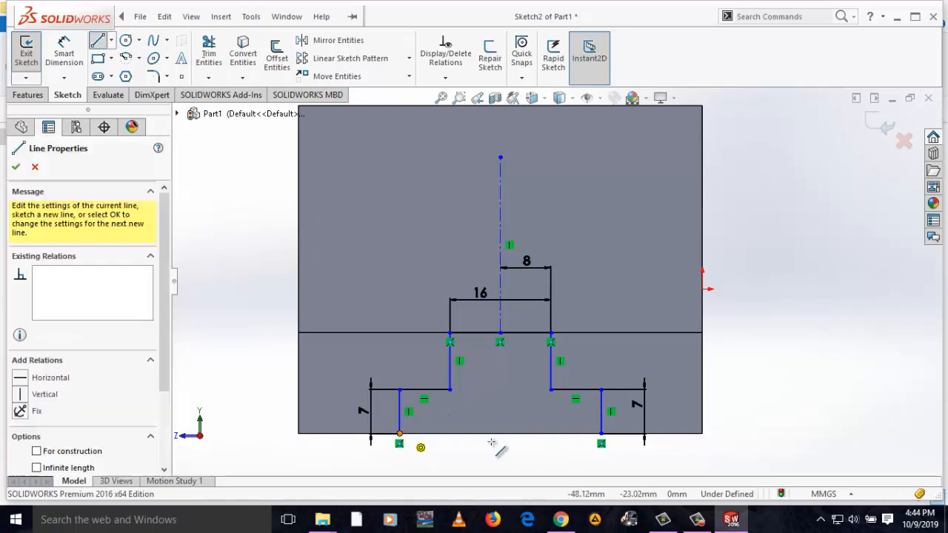
{"action": "left_click", "coordinate": [601, 434]}
{"action": "right_click_drag", "start_coordinate": [536, 459], "coordinate": [538, 368]}
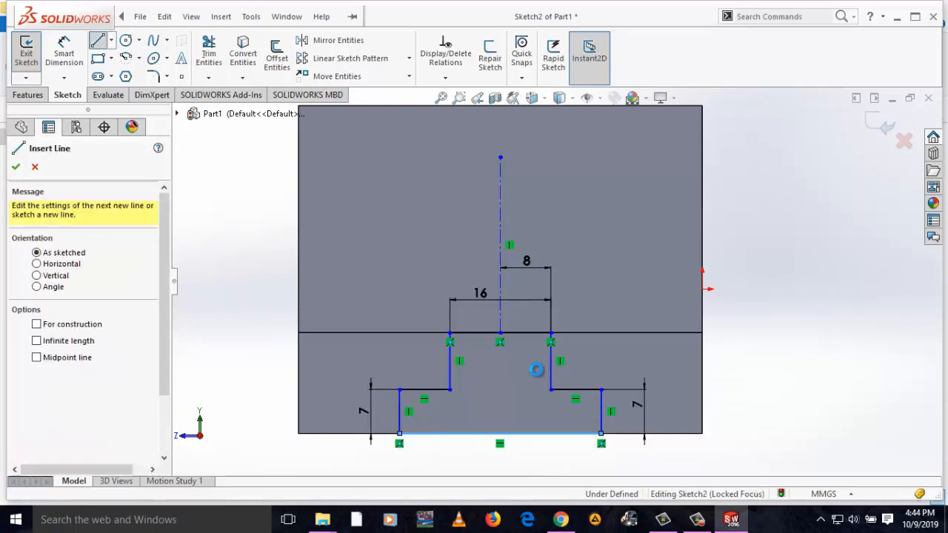
{"action": "left_click", "coordinate": [533, 435]}
{"action": "left_click", "coordinate": [518, 459]}
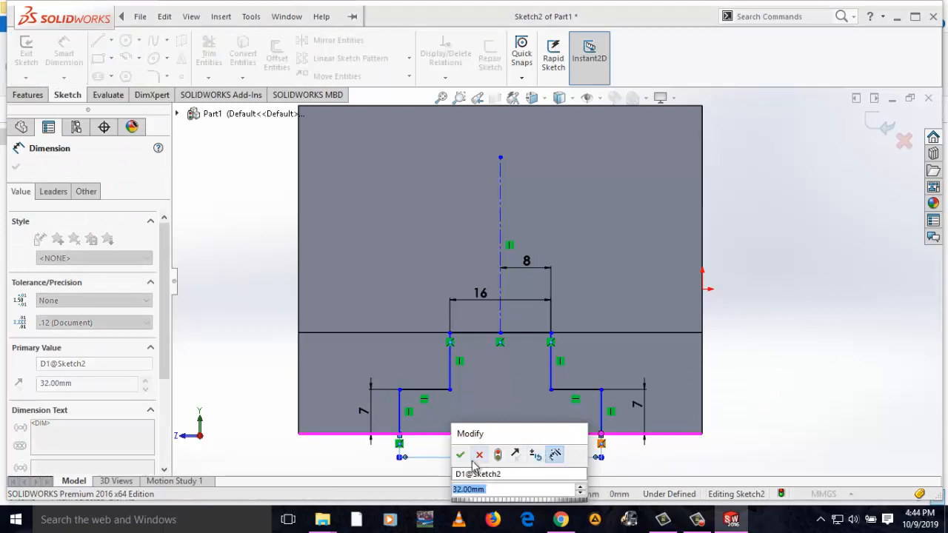
{"action": "left_click", "coordinate": [461, 453]}
{"action": "left_click", "coordinate": [754, 381]}
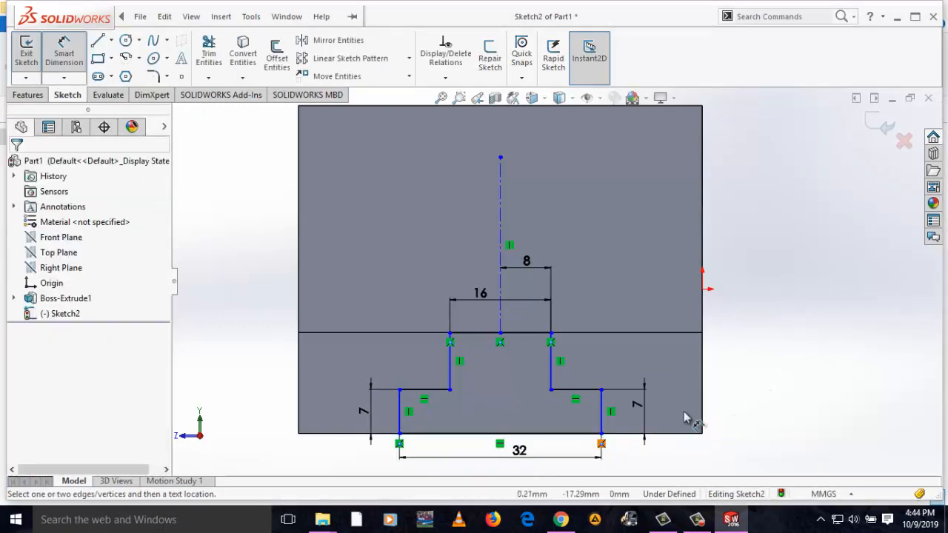
Delete the remaining vertical centerline above the inverted-T along with its associated dimension
{"action": "left_click", "coordinate": [500, 208]}
{"action": "key", "text": "Delete"}
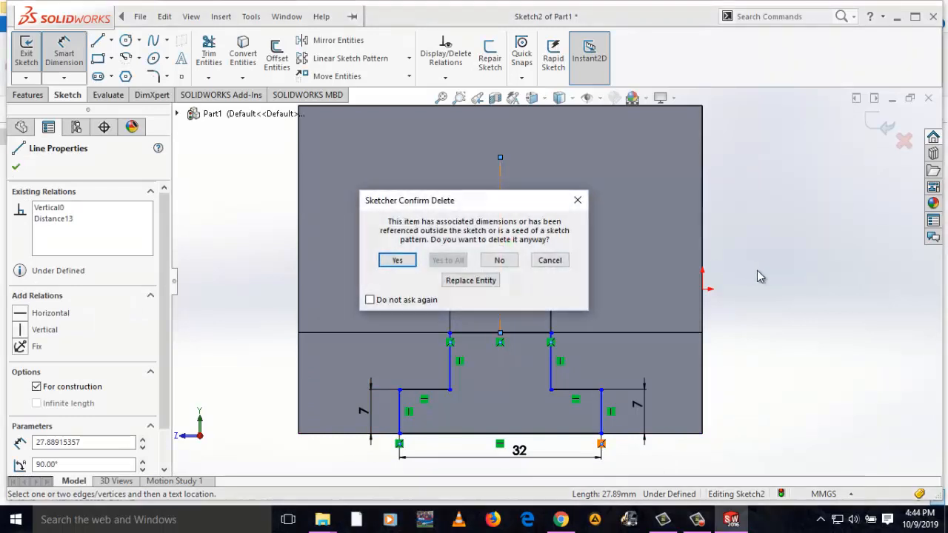
{"action": "left_click", "coordinate": [397, 261]}
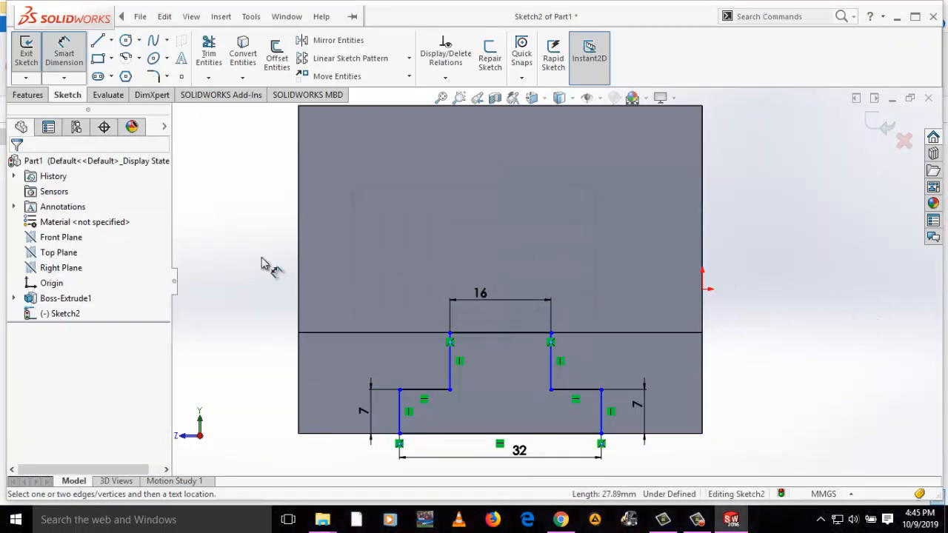
Cut-extrude the inverted-T profile 184 mm through the whole length of the L-shaped body
{"action": "left_click", "coordinate": [22, 94]}
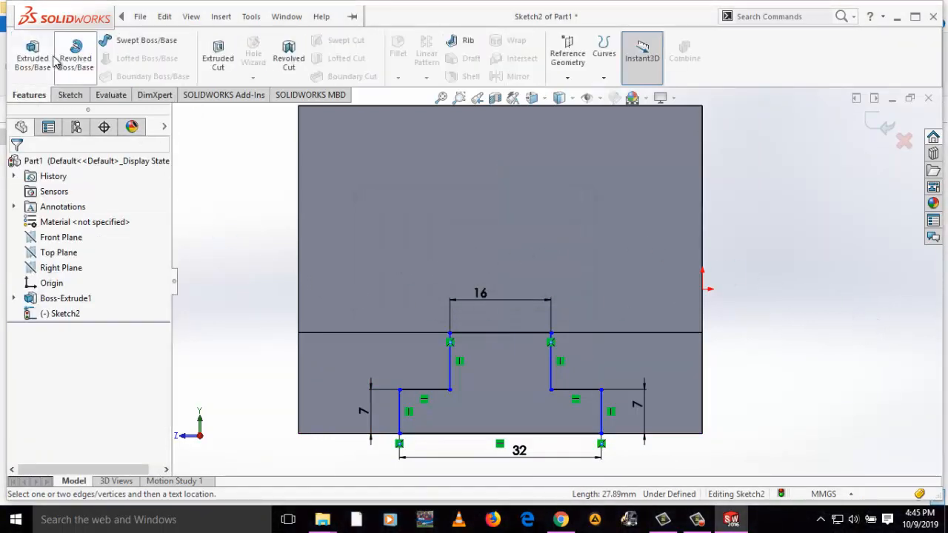
{"action": "left_click", "coordinate": [219, 59]}
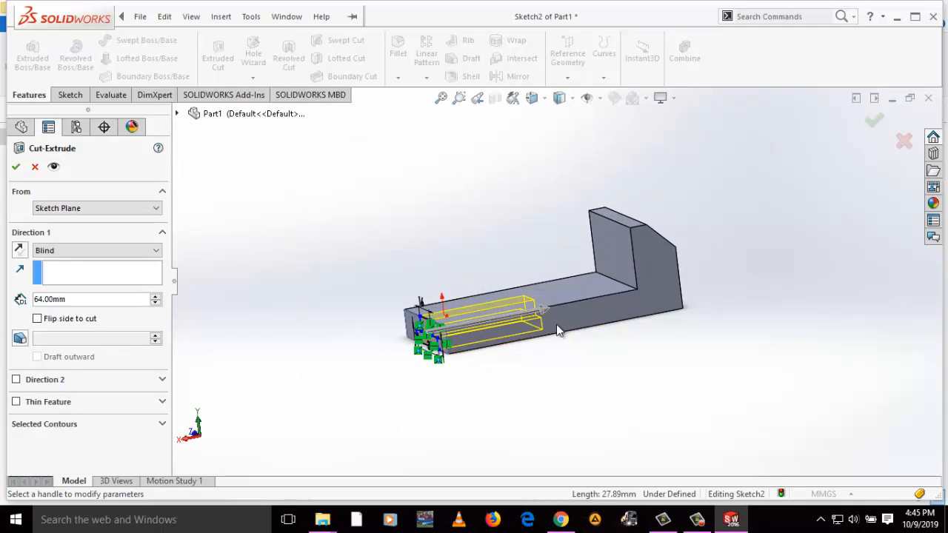
{"action": "left_click_drag", "start_coordinate": [548, 317], "coordinate": [739, 271]}
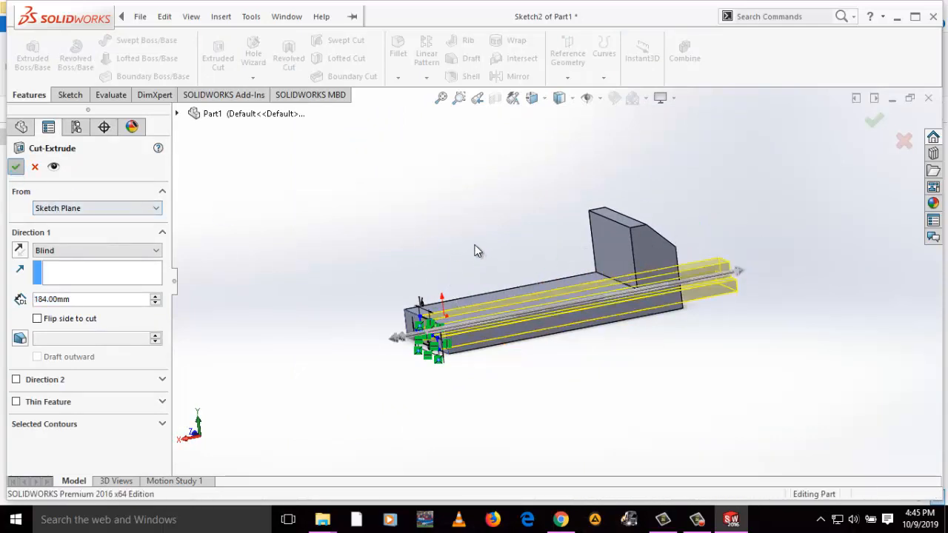
Start a new sketch on the base's end face beside the T-shaped slot and view it face-on
{"action": "middle_click_drag", "start_coordinate": [506, 367], "coordinate": [540, 403]}
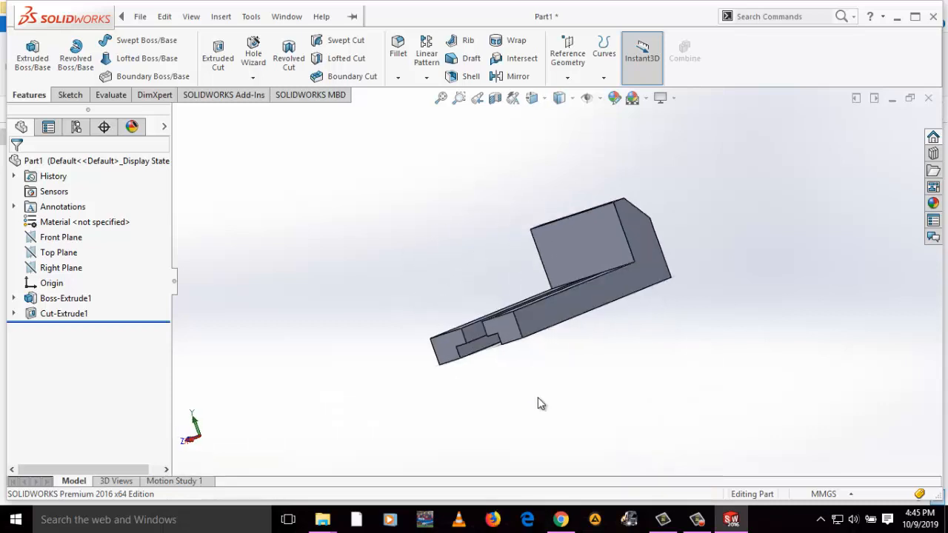
{"action": "left_click", "coordinate": [508, 336]}
{"action": "left_click", "coordinate": [555, 290]}
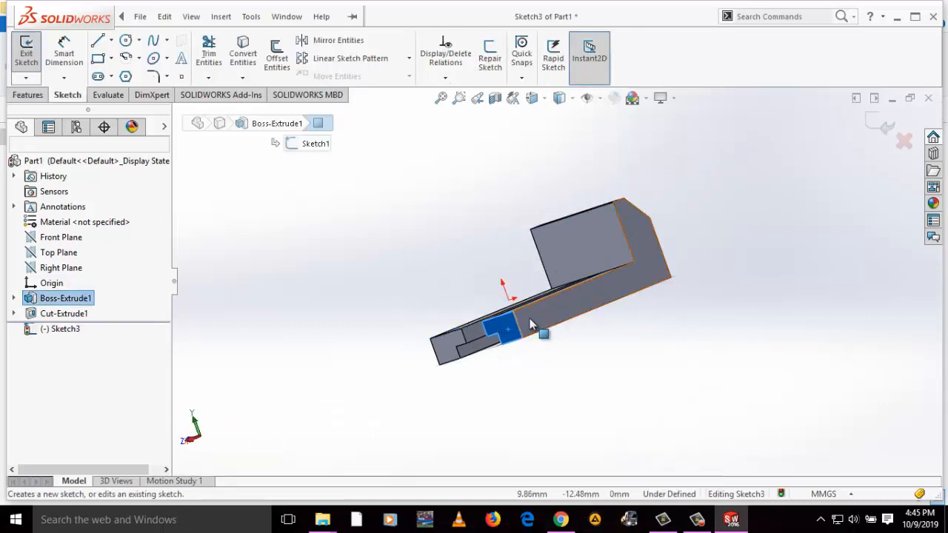
{"action": "left_click", "coordinate": [533, 99]}
{"action": "left_click", "coordinate": [610, 176]}
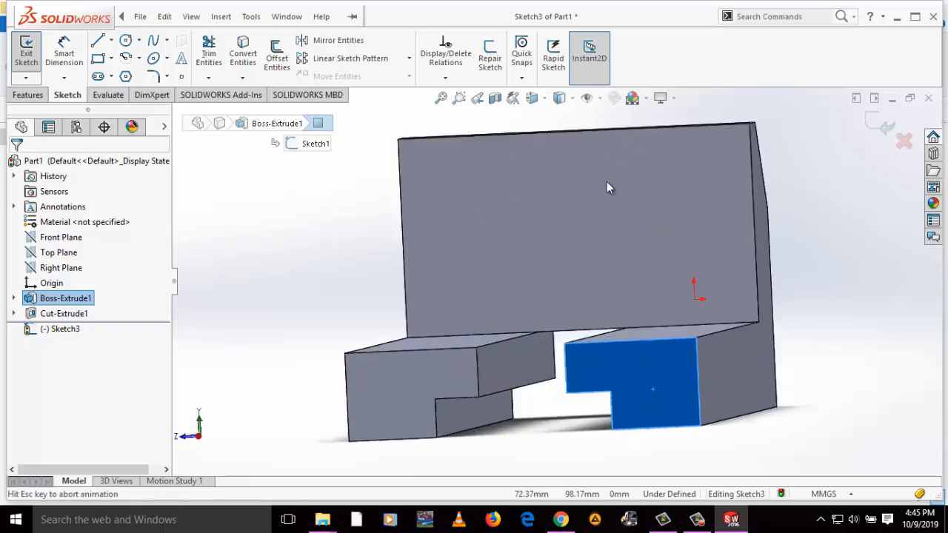
Try to draw a vertical centerline upward from the midpoint of the slot opening's upper edge past the upright wall, and undo it
{"action": "scroll", "coordinate": [530, 300], "scroll_direction": "down", "scroll_amount": 4}
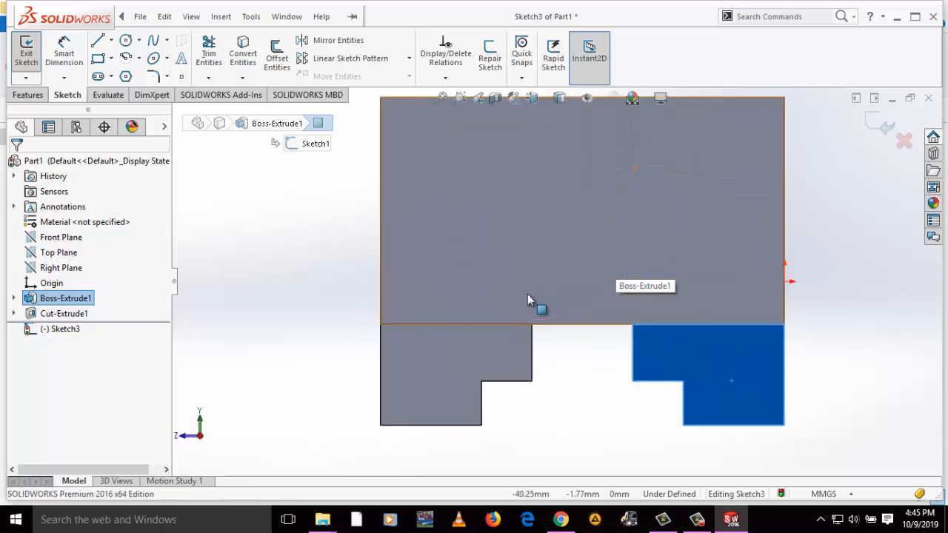
{"action": "left_click", "coordinate": [123, 41]}
{"action": "left_click", "coordinate": [111, 40]}
{"action": "left_click", "coordinate": [125, 74]}
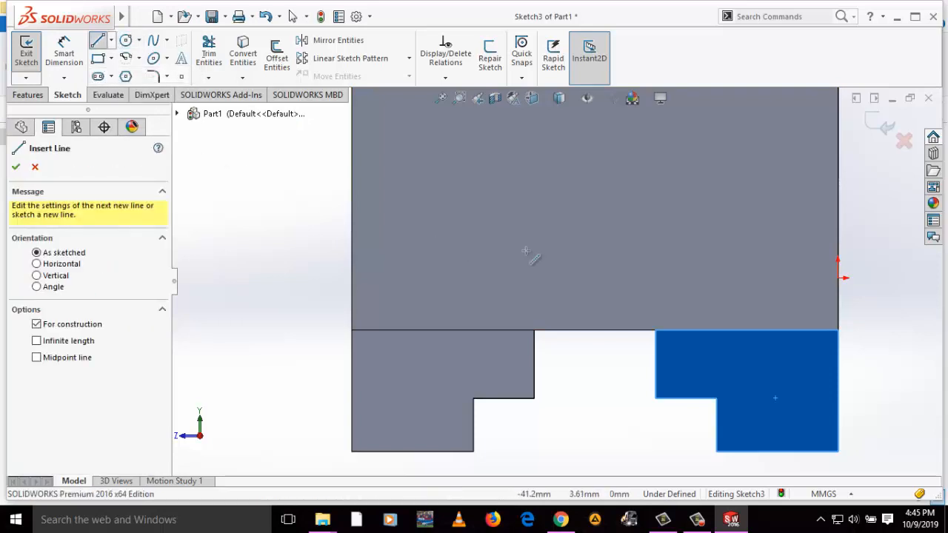
{"action": "left_click", "coordinate": [594, 330]}
{"action": "scroll", "coordinate": [592, 200], "scroll_direction": "up", "scroll_amount": 5}
{"action": "scroll", "coordinate": [567, 294], "scroll_direction": "down", "scroll_amount": 4}
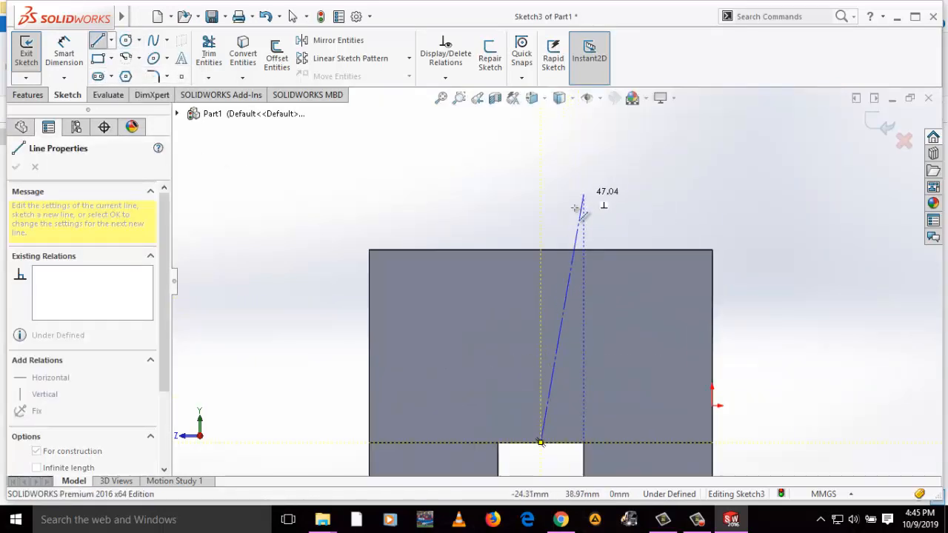
{"action": "left_click", "coordinate": [541, 238]}
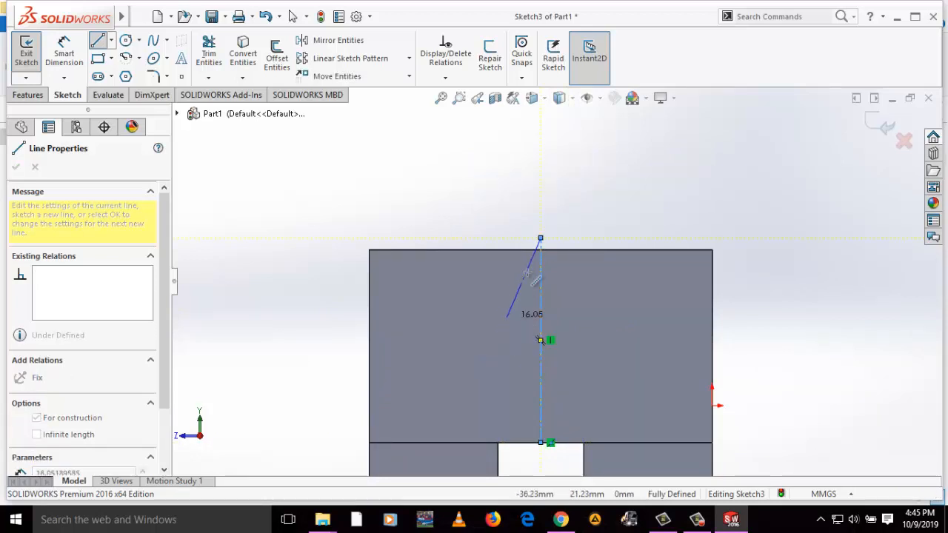
{"action": "key", "text": "Escape"}
{"action": "key", "text": "Escape"}
{"action": "key", "text": "ctrl+z"}
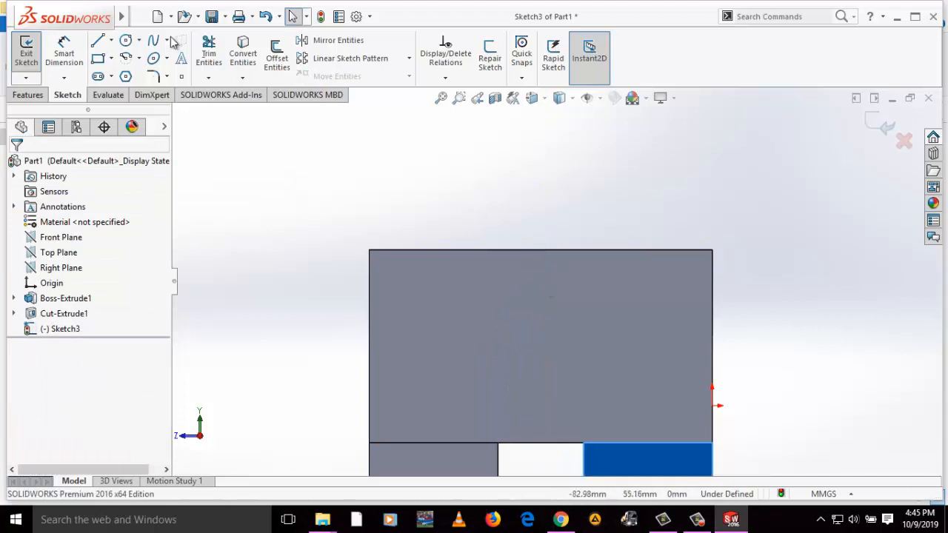
Draw a vertical centerline from the midpoint of the upright wall's upper edge down to the midpoint of the slot opening's upper edge
{"action": "left_click", "coordinate": [111, 41]}
{"action": "left_click", "coordinate": [109, 72]}
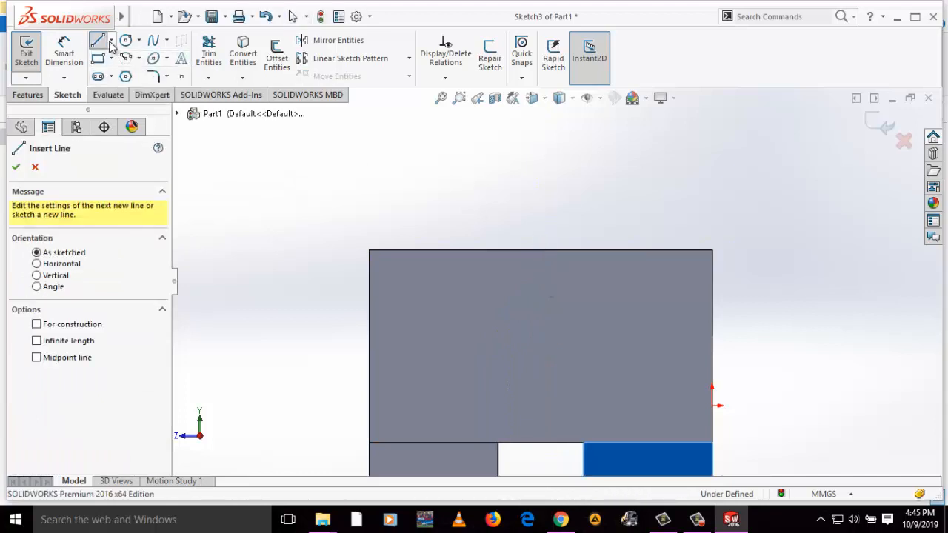
{"action": "left_click", "coordinate": [111, 41]}
{"action": "left_click", "coordinate": [119, 74]}
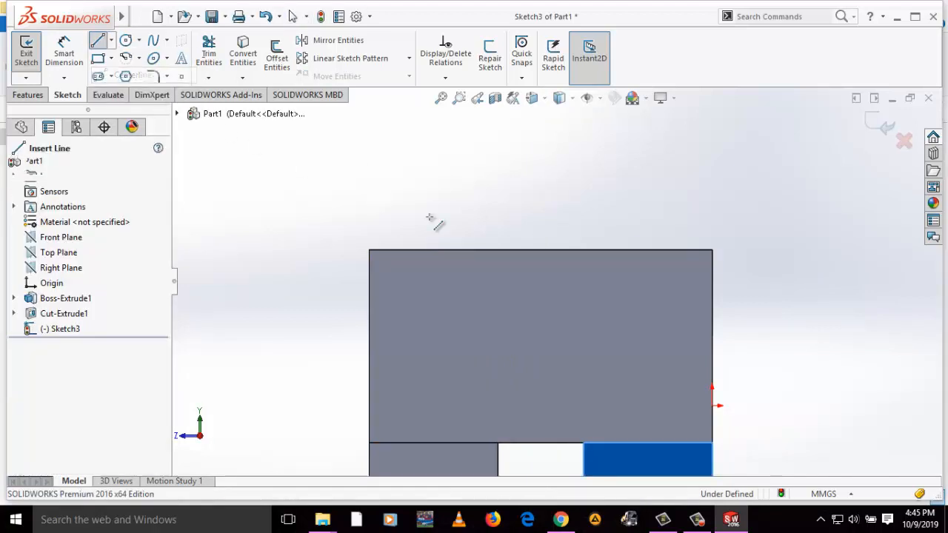
{"action": "left_click", "coordinate": [539, 249]}
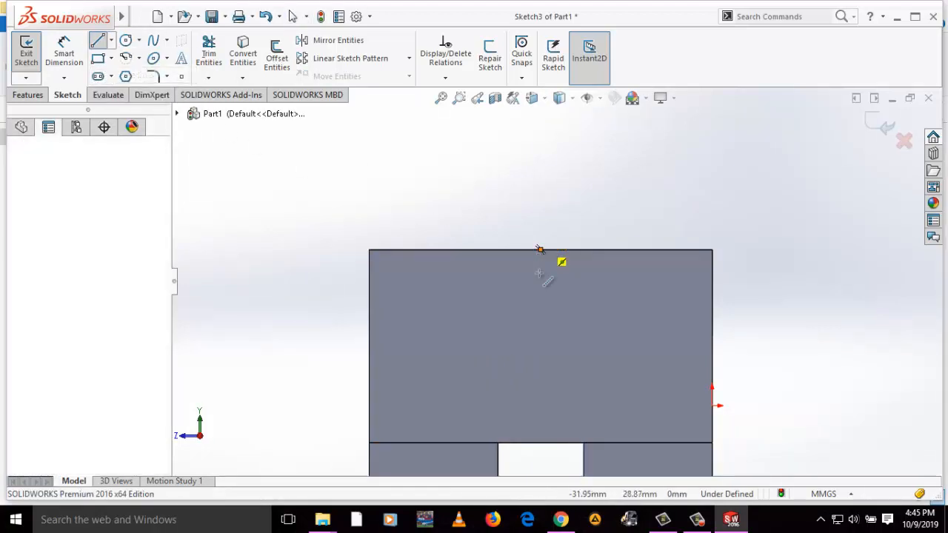
{"action": "left_click", "coordinate": [541, 443]}
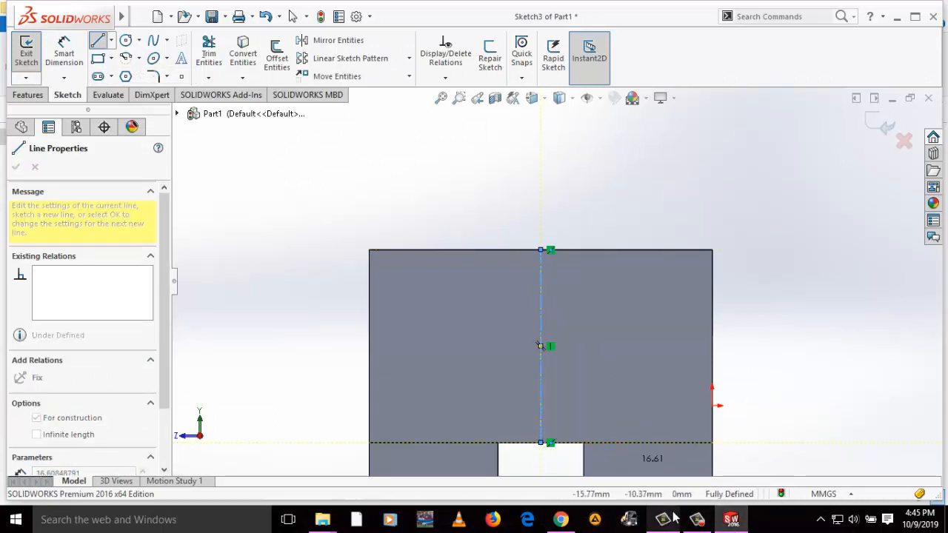
{"action": "left_click", "coordinate": [697, 519]}
{"action": "left_click", "coordinate": [889, 460]}
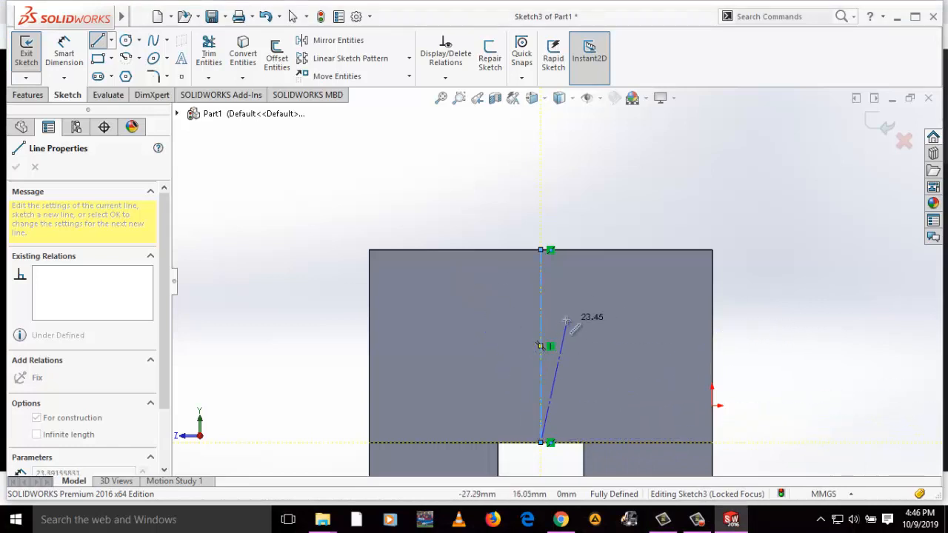
{"action": "key", "text": "Escape"}
{"action": "key", "text": "Escape"}
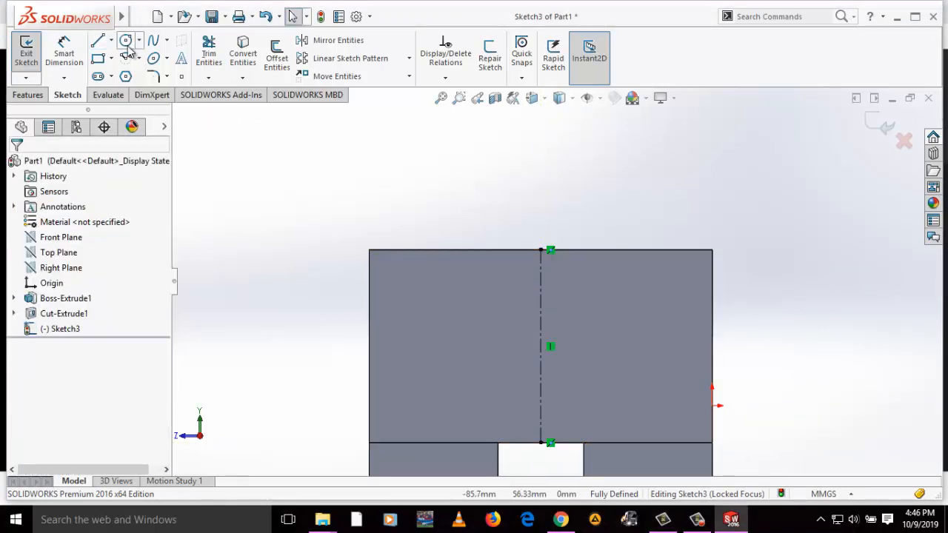
{"action": "left_click", "coordinate": [125, 40]}
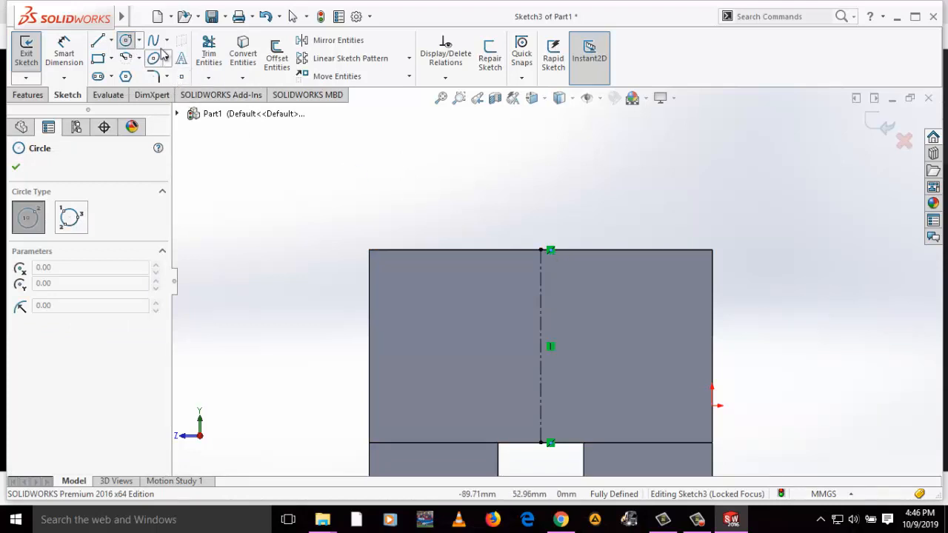
{"action": "left_click", "coordinate": [139, 40]}
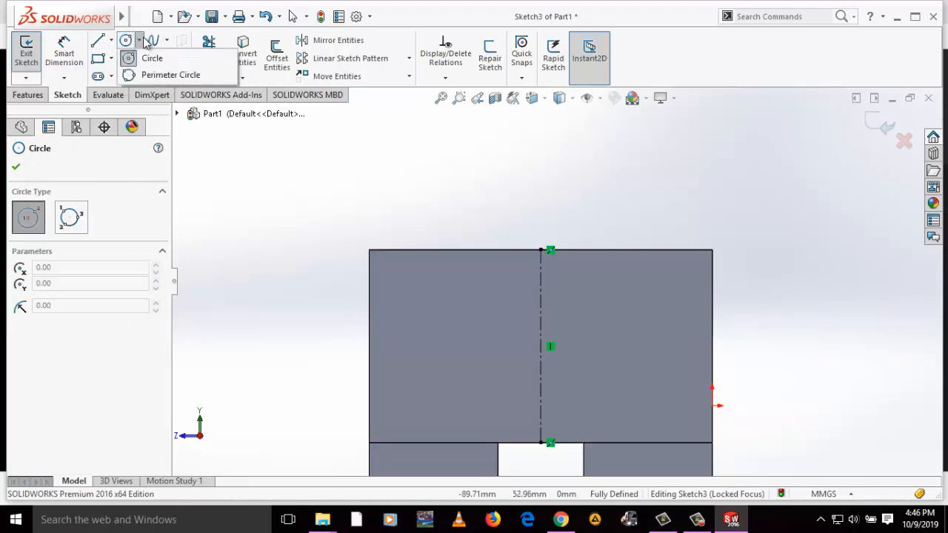
{"action": "left_click", "coordinate": [156, 75]}
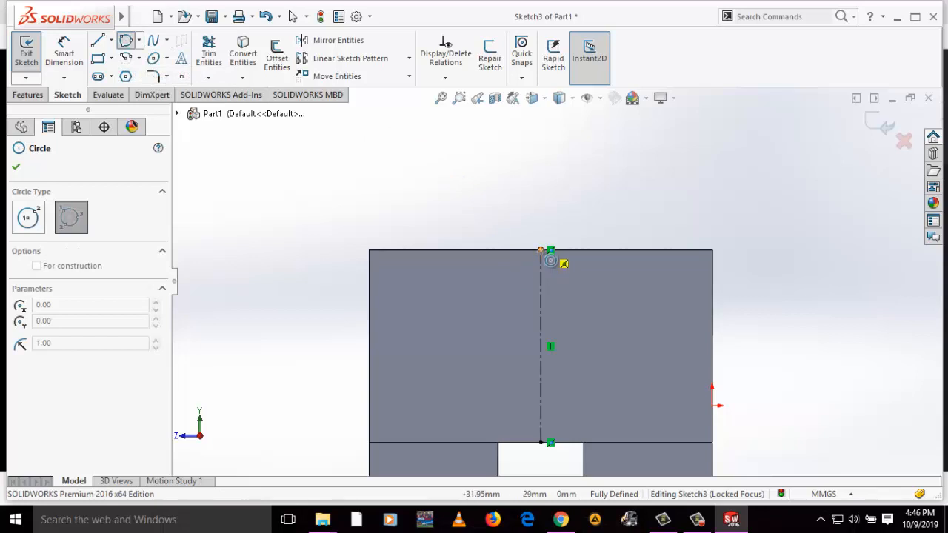
{"action": "left_click", "coordinate": [541, 250]}
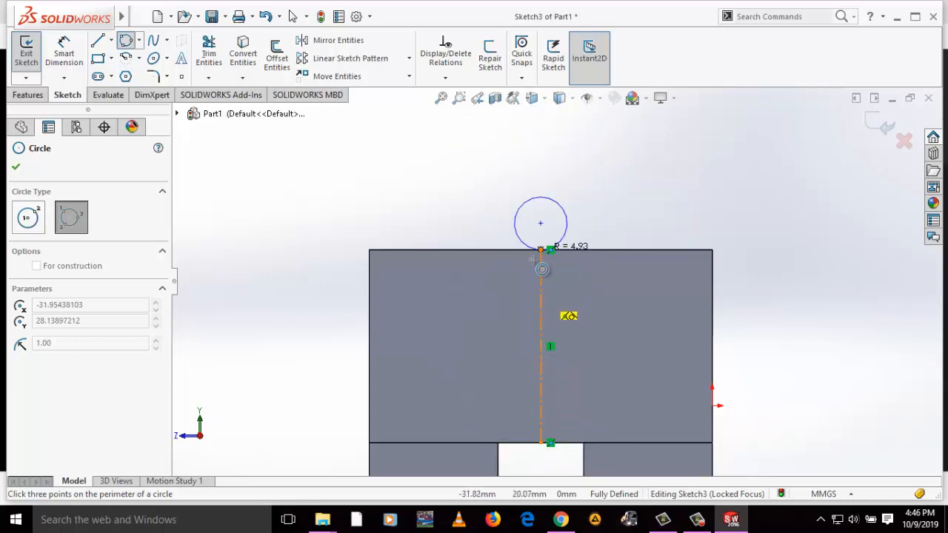
{"action": "key", "text": "Escape"}
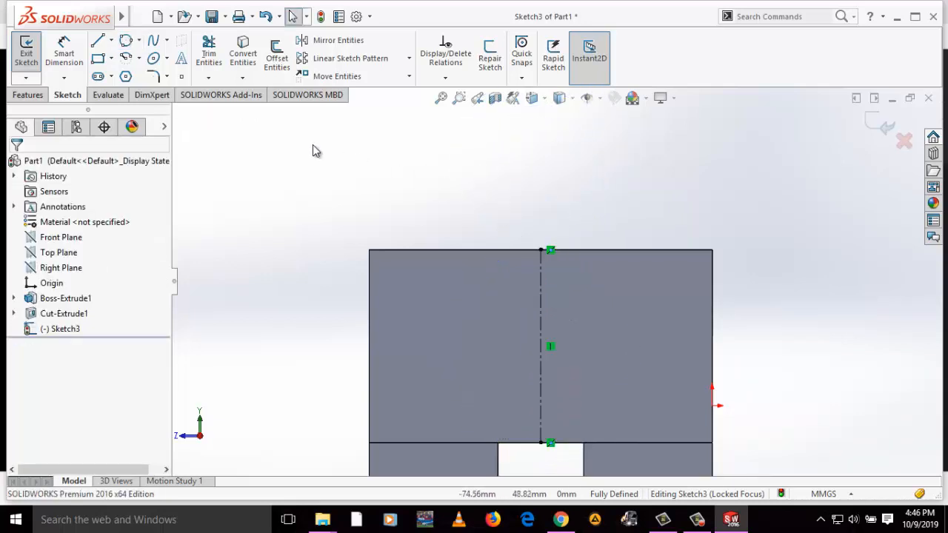
Draw a circle about 28 mm in diameter, centred on the vertical centerline and passing through its upper endpoint
{"action": "left_click", "coordinate": [139, 42]}
{"action": "left_click", "coordinate": [152, 55]}
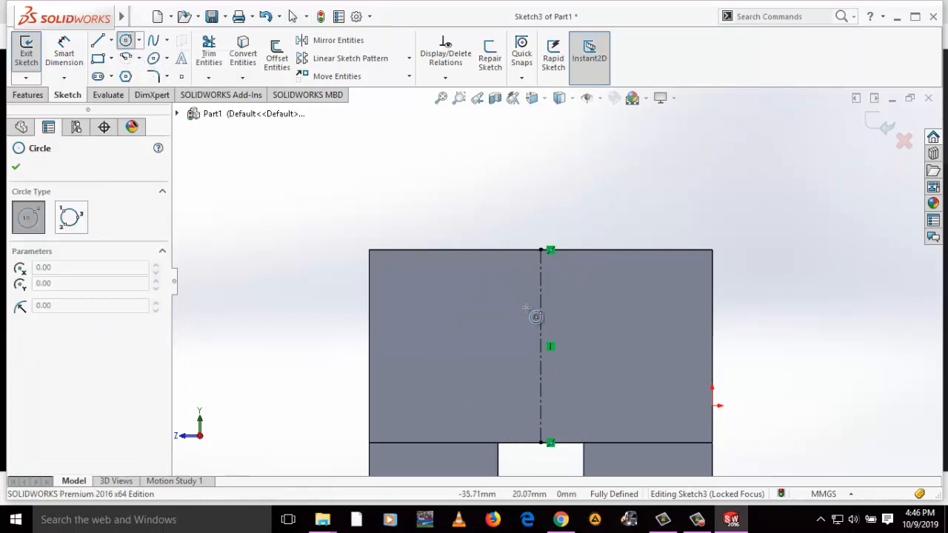
{"action": "left_click", "coordinate": [541, 324]}
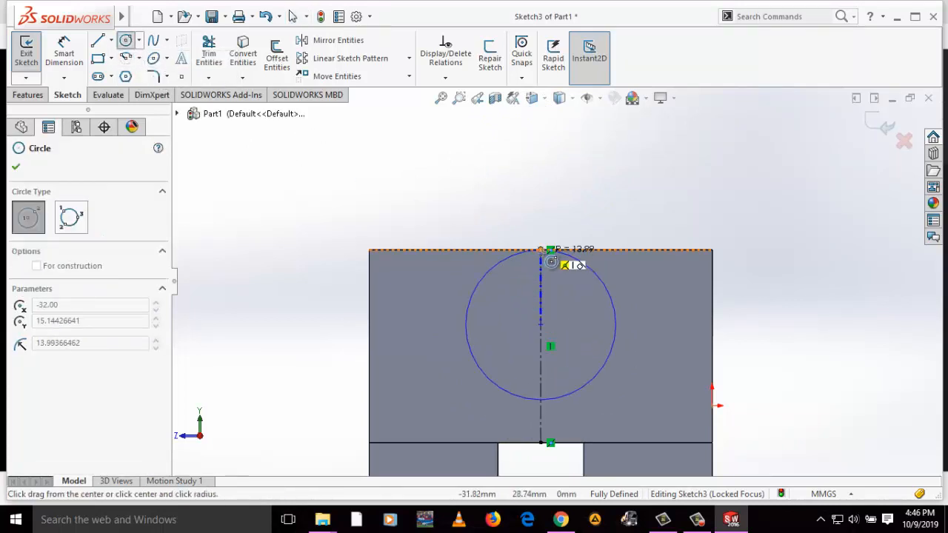
{"action": "left_click", "coordinate": [541, 252]}
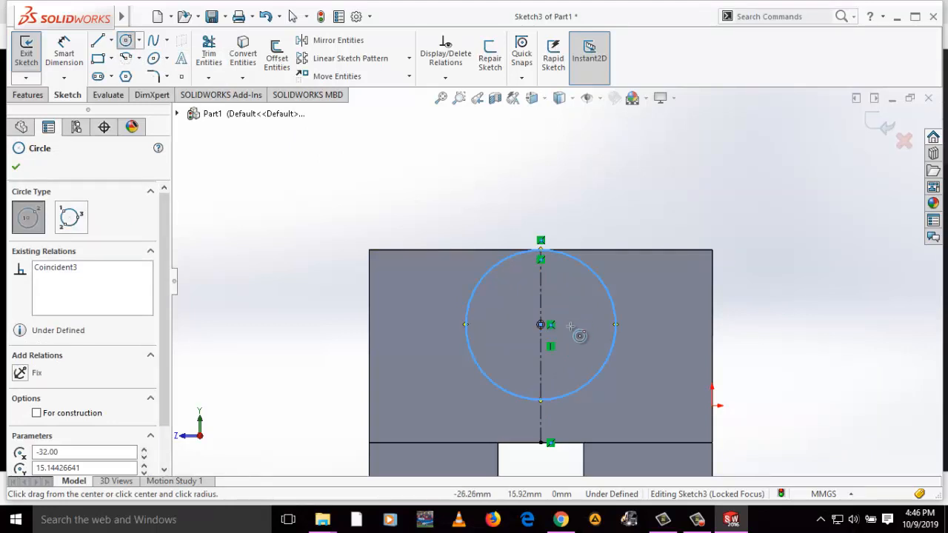
{"action": "key", "text": "Escape"}
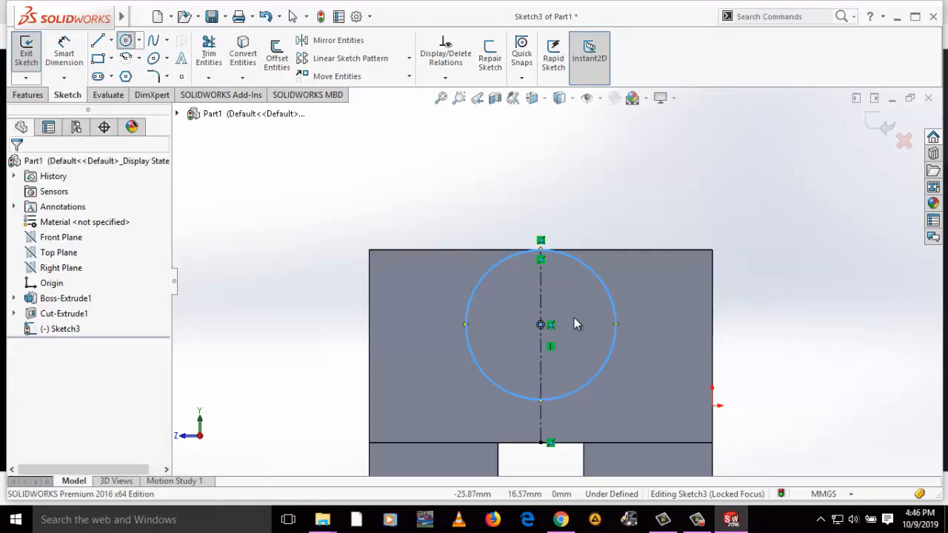
Dimension the circle's diameter to 32 mm
{"action": "right_click_drag", "start_coordinate": [594, 321], "coordinate": [608, 197]}
{"action": "left_click", "coordinate": [585, 271]}
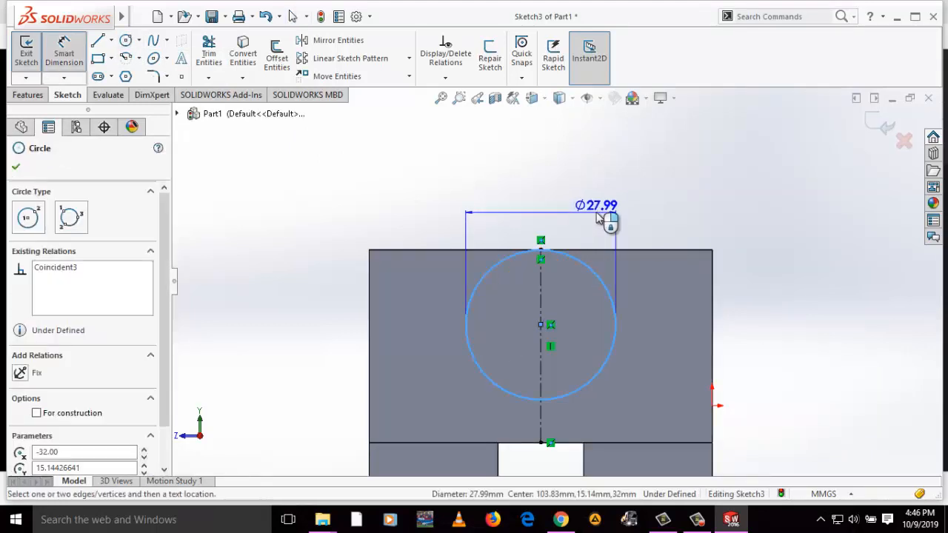
{"action": "left_click", "coordinate": [601, 208]}
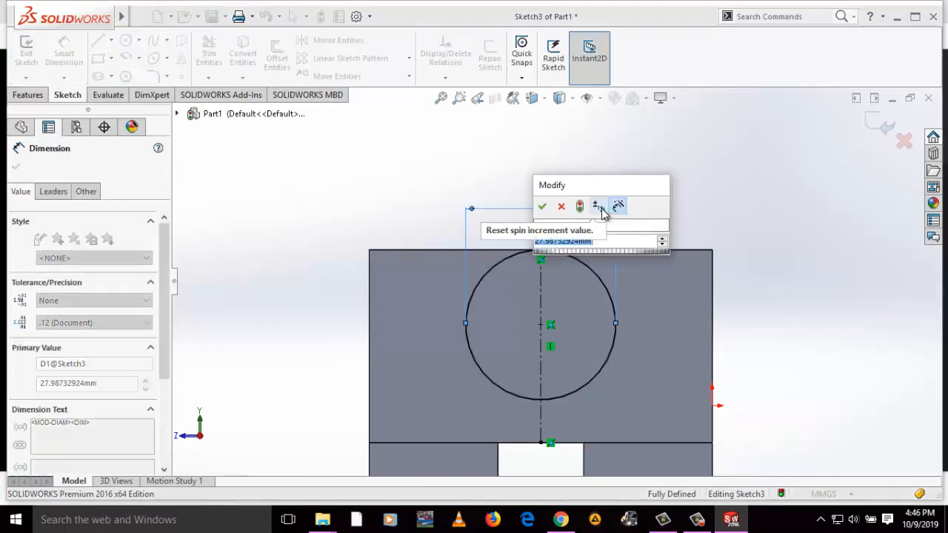
{"action": "type", "text": "32"}
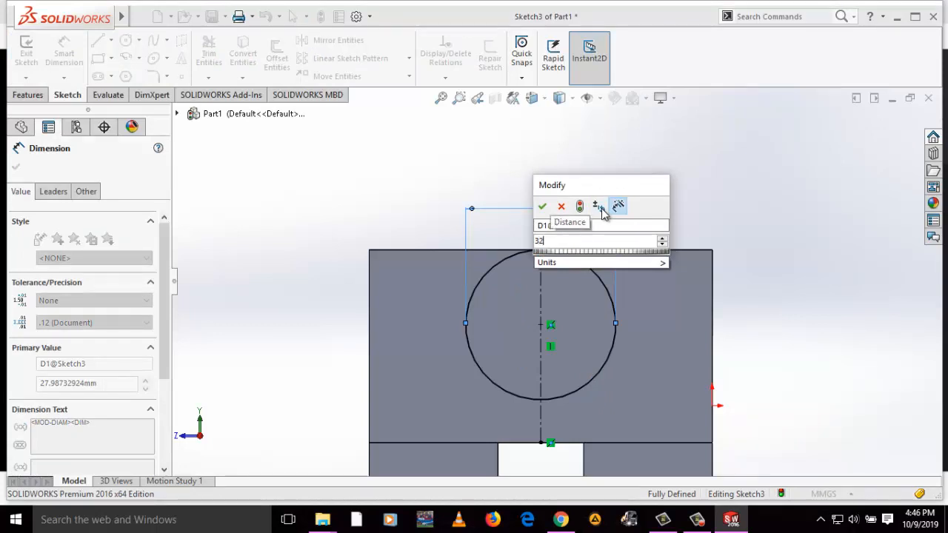
{"action": "key", "text": "Return"}
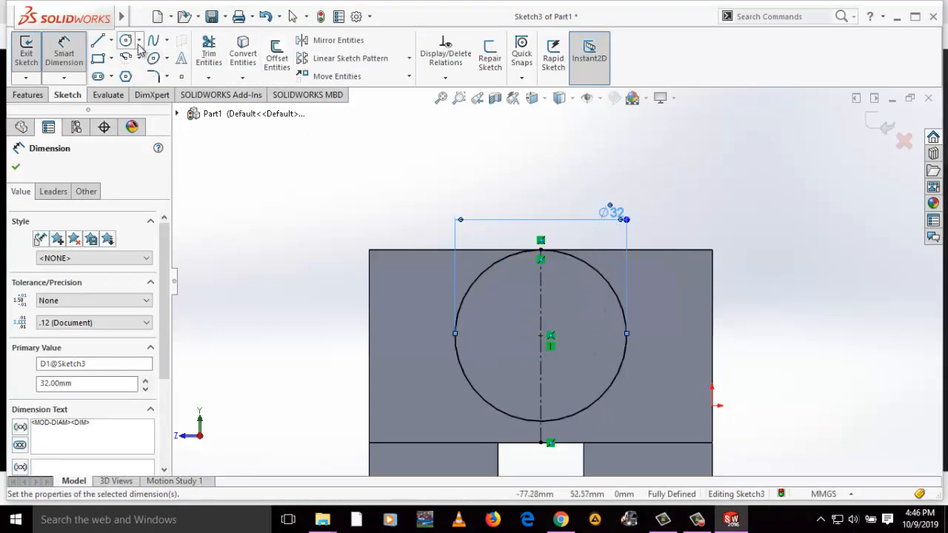
Draw a smaller circle concentric with the 32 mm circle and dimension its diameter to 16 mm
{"action": "left_click", "coordinate": [127, 42]}
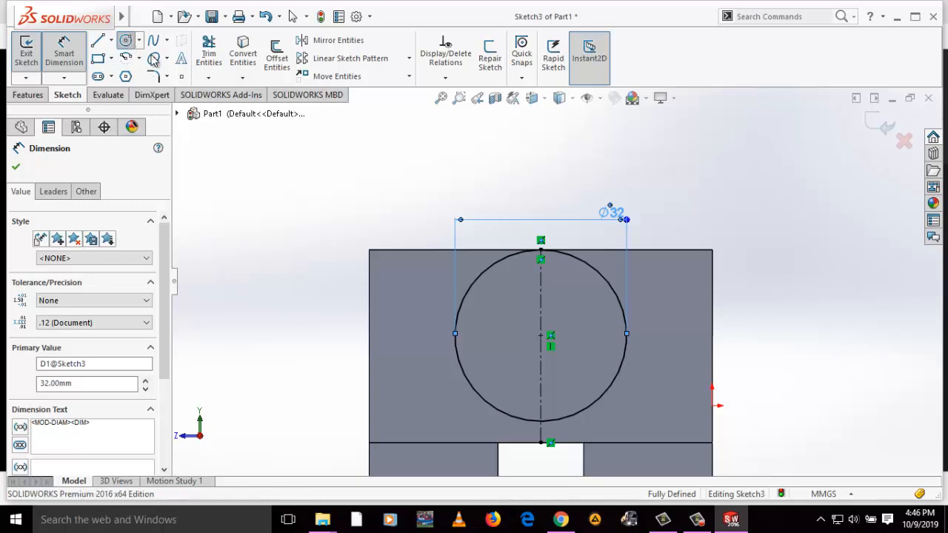
{"action": "left_click", "coordinate": [541, 336]}
{"action": "left_click", "coordinate": [572, 301]}
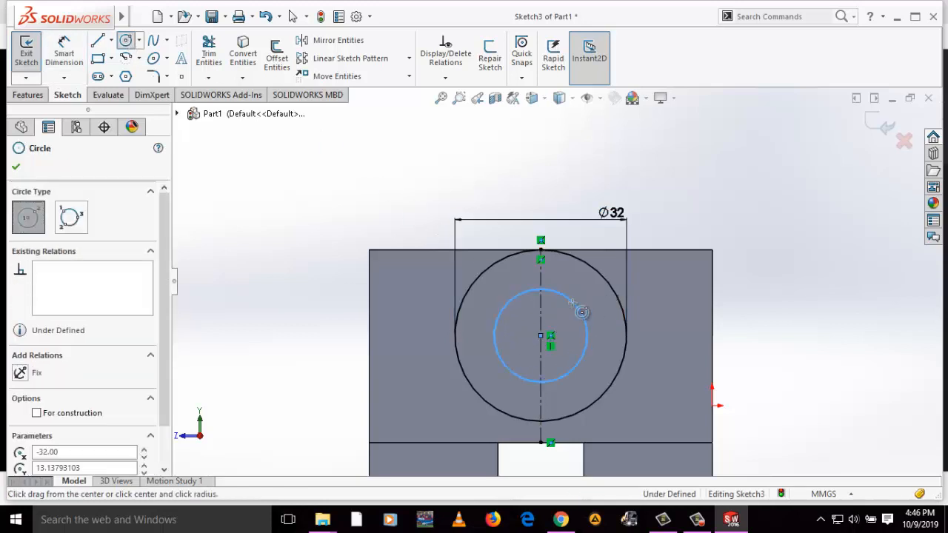
{"action": "right_click_drag", "start_coordinate": [568, 331], "coordinate": [575, 300]}
{"action": "left_click", "coordinate": [574, 308]}
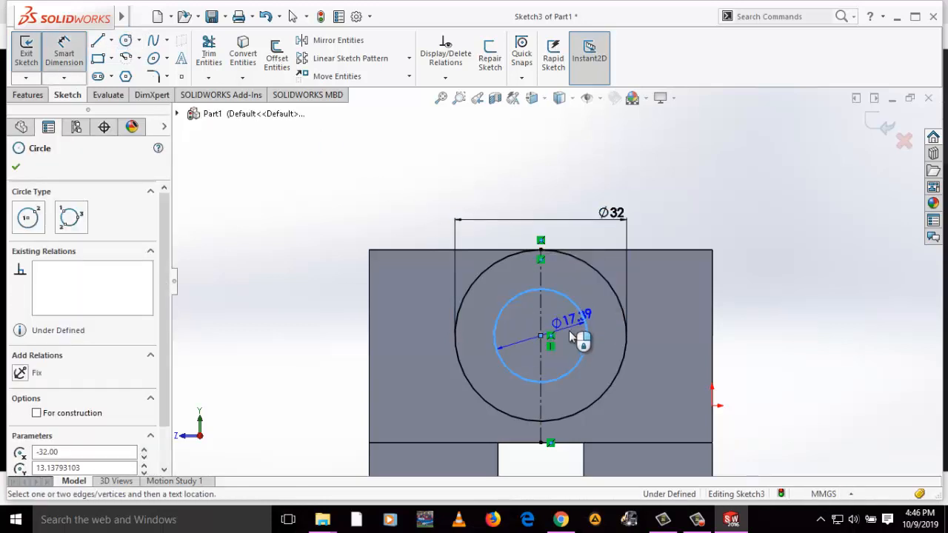
{"action": "left_click", "coordinate": [568, 337]}
{"action": "type", "text": "16"}
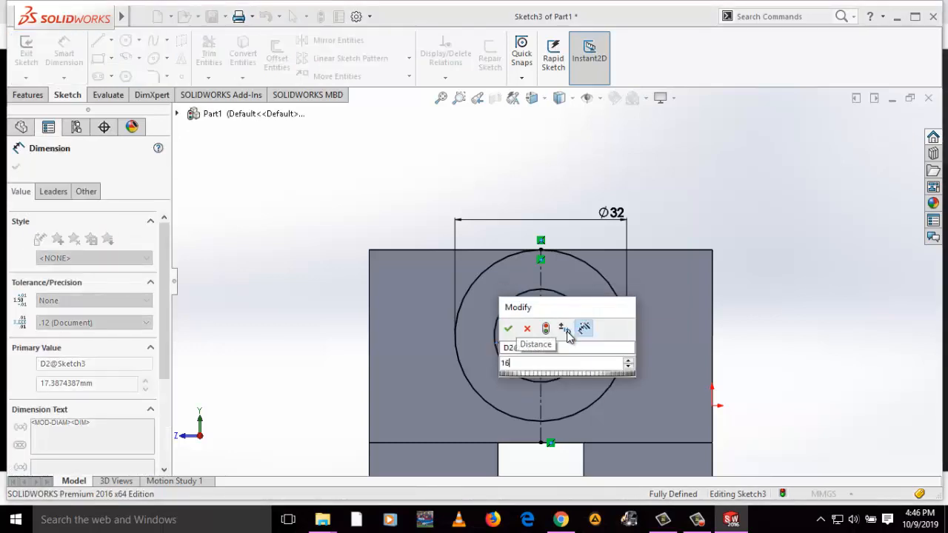
{"action": "key", "text": "Return"}
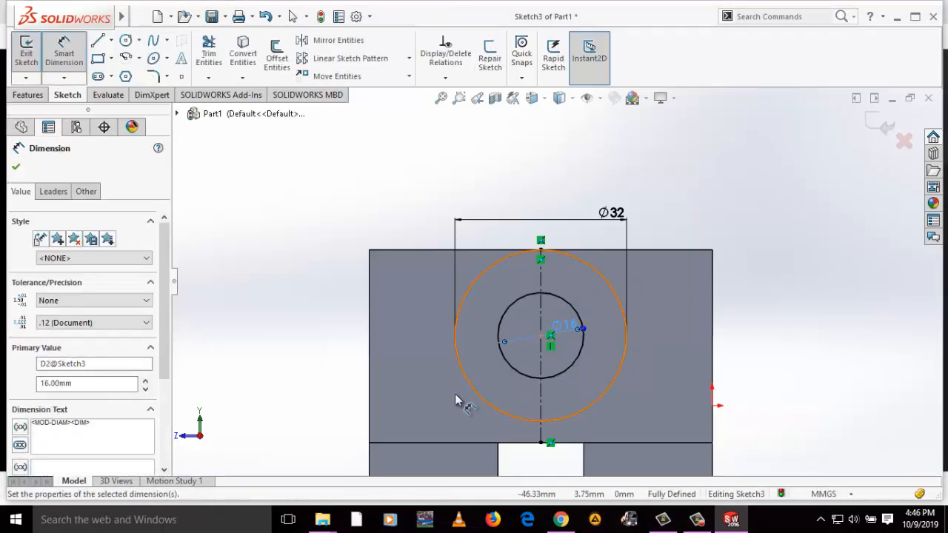
Draw two short horizontal lines, each about 5 mm long, inward from both corners of the upright wall's lower edge
{"action": "left_click", "coordinate": [98, 41]}
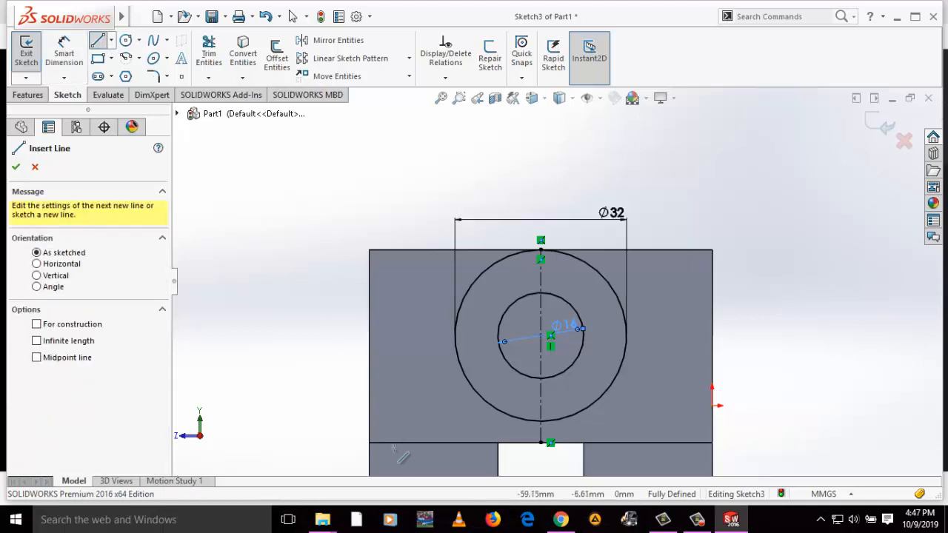
{"action": "left_click", "coordinate": [369, 443]}
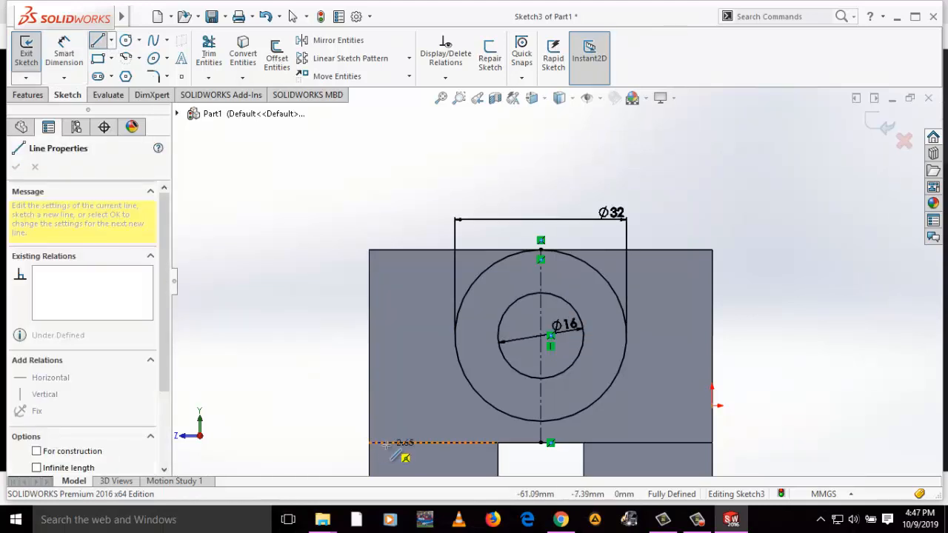
{"action": "left_click", "coordinate": [712, 443]}
{"action": "left_click", "coordinate": [686, 443]}
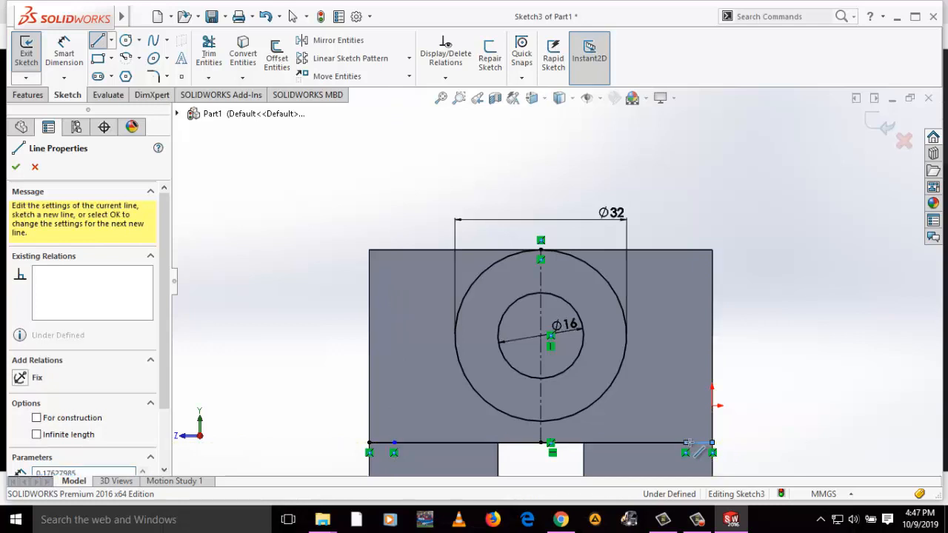
{"action": "key", "text": "Escape"}
Dimension the short horizontal line at the left corner of the wall's lower edge to 6 mm
{"action": "right_click_drag", "start_coordinate": [389, 417], "coordinate": [377, 366]}
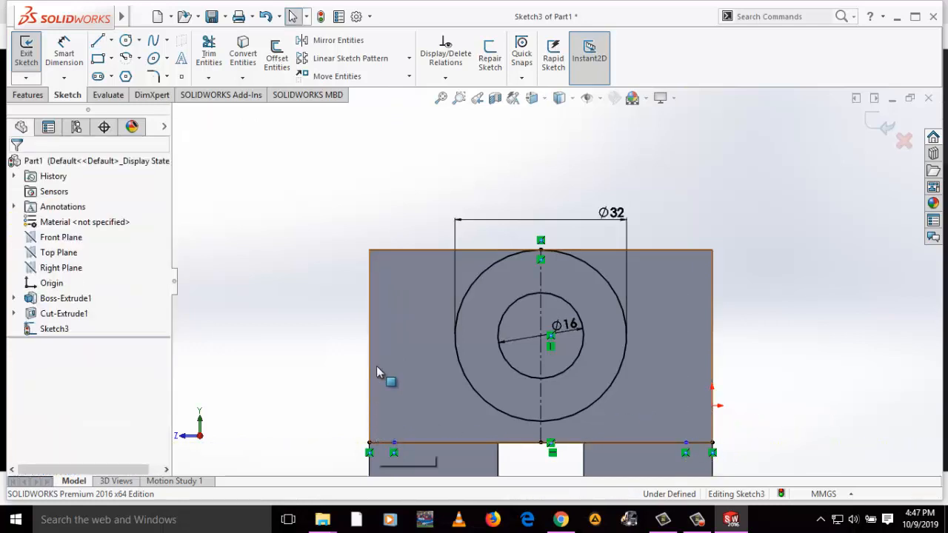
{"action": "left_click", "coordinate": [383, 443]}
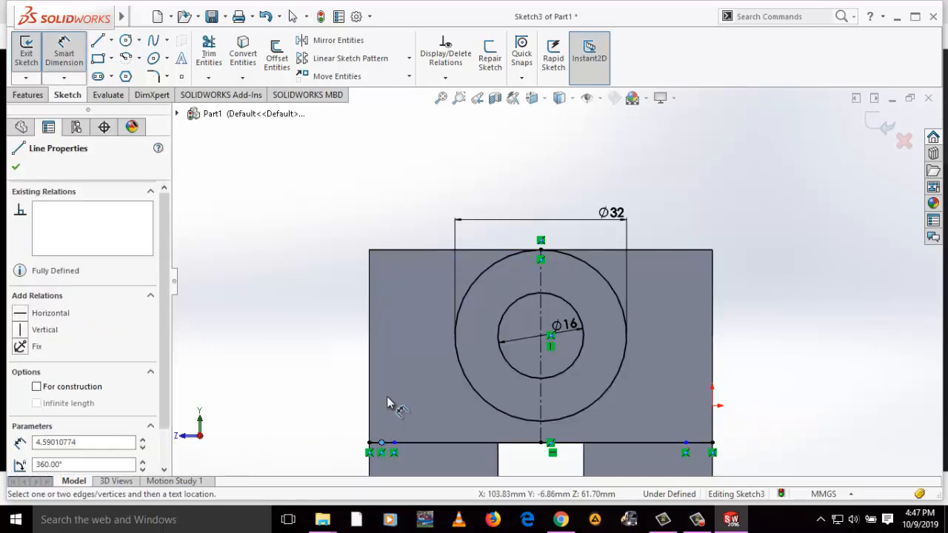
{"action": "left_click", "coordinate": [386, 441]}
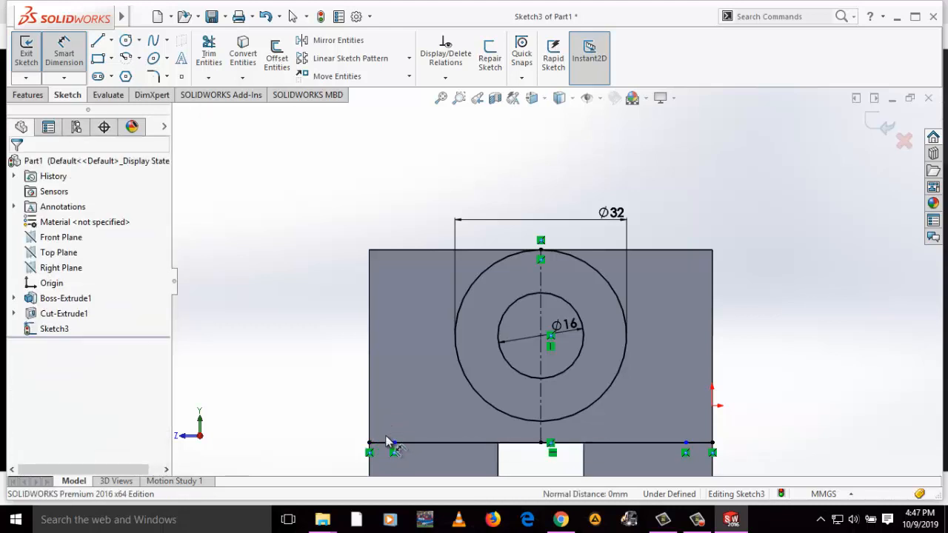
{"action": "left_click", "coordinate": [386, 442]}
{"action": "left_click", "coordinate": [334, 422]}
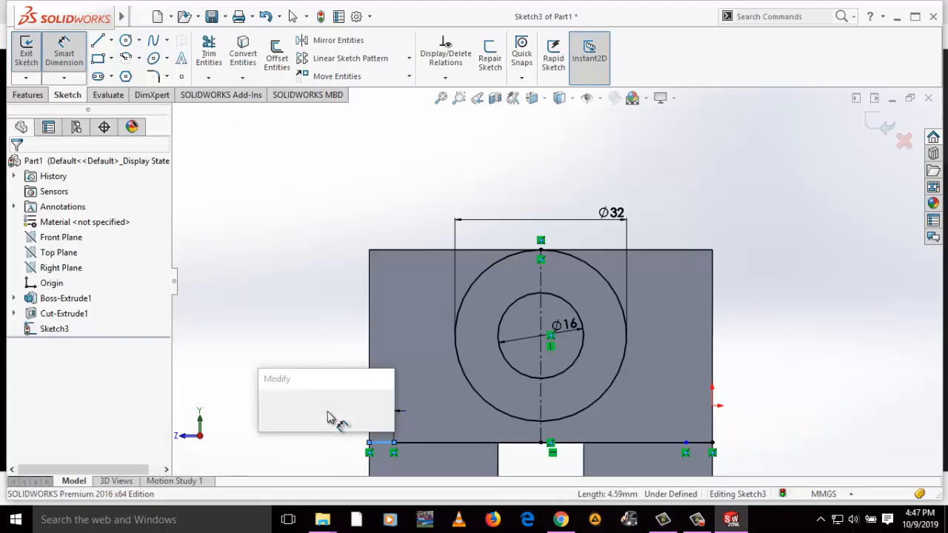
{"action": "type", "text": "6"}
{"action": "key", "text": "Return"}
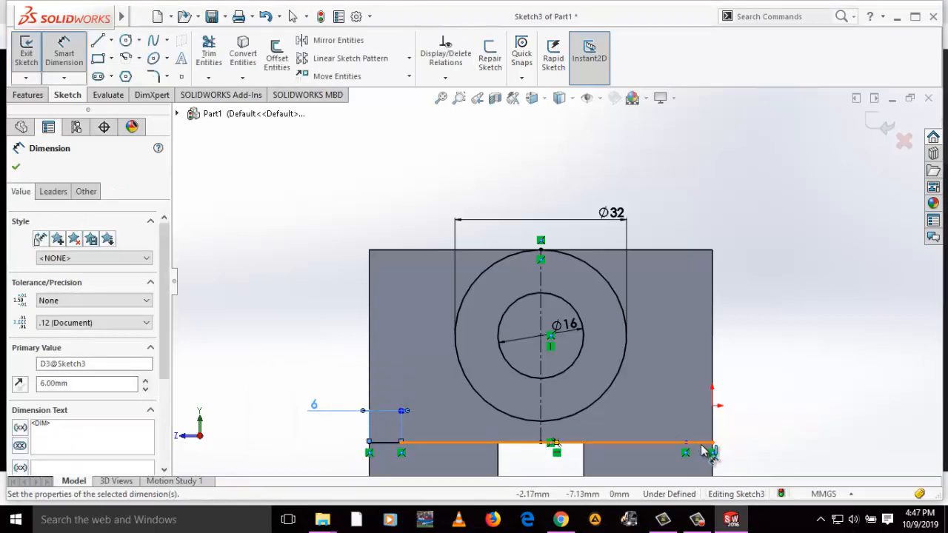
Delete the long sketch line overlapping the wall's lower edge between the left short line and the opposite corner
{"action": "left_click", "coordinate": [641, 444]}
{"action": "key", "text": "Escape"}
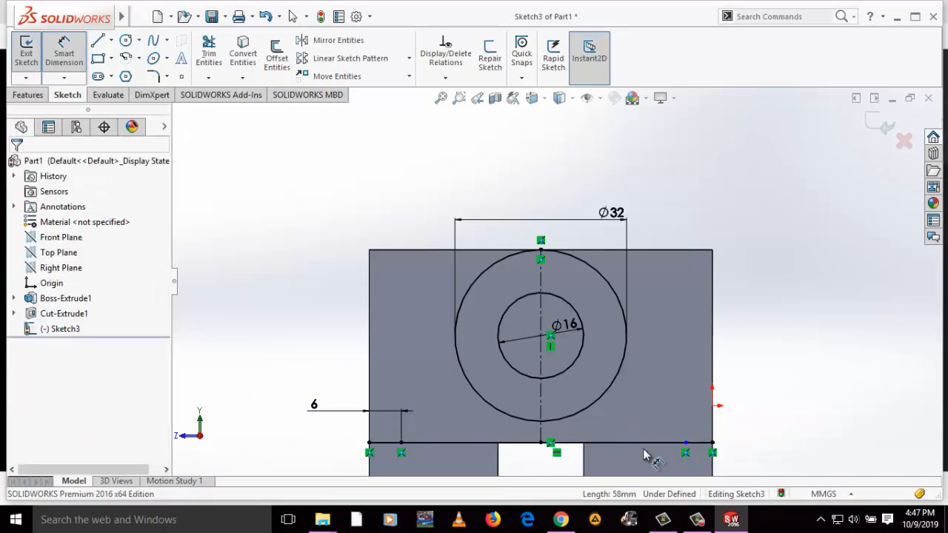
{"action": "left_click", "coordinate": [643, 448]}
{"action": "key", "text": "Escape"}
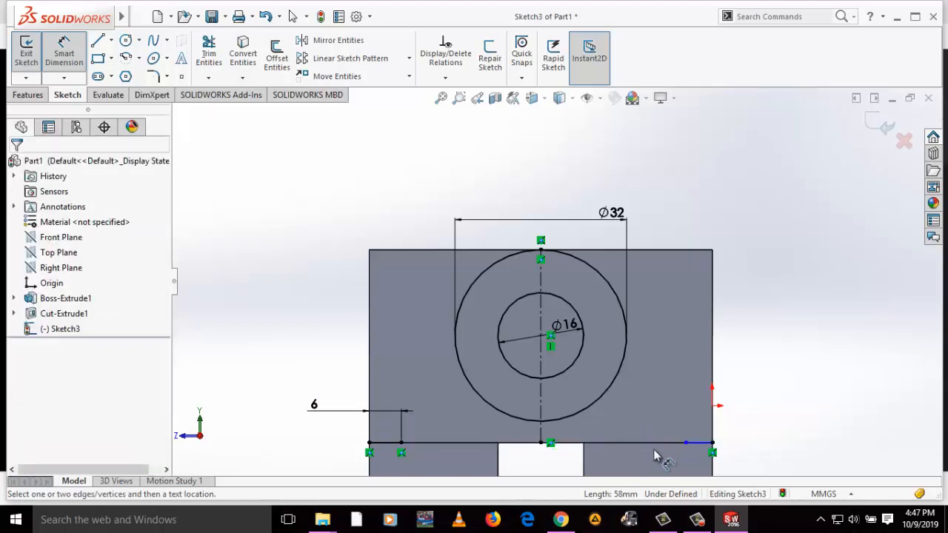
Try to delete the edge segments on both sides of the slot opening along the wall's lower edge
{"action": "key", "text": "Escape"}
{"action": "left_click", "coordinate": [644, 448]}
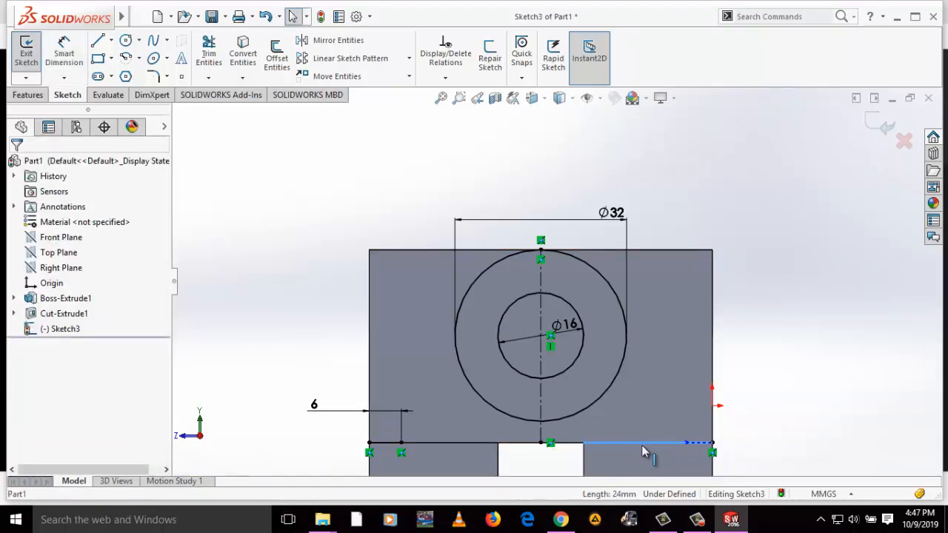
{"action": "key", "text": "Delete"}
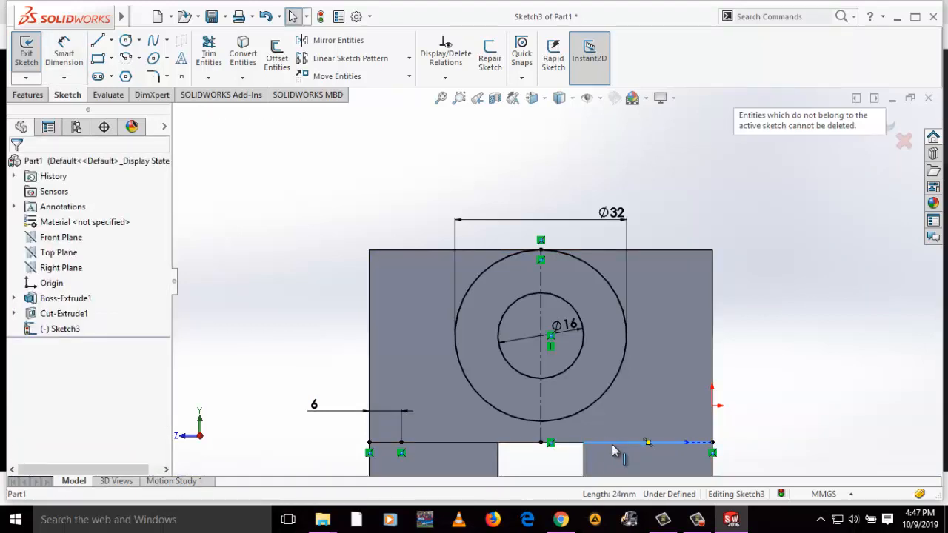
{"action": "left_click", "coordinate": [468, 447]}
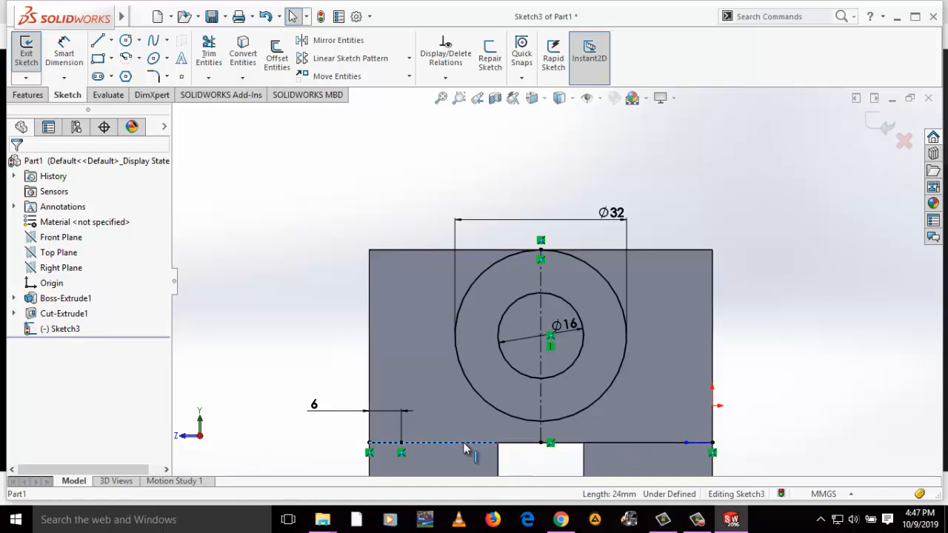
{"action": "left_click", "coordinate": [728, 373]}
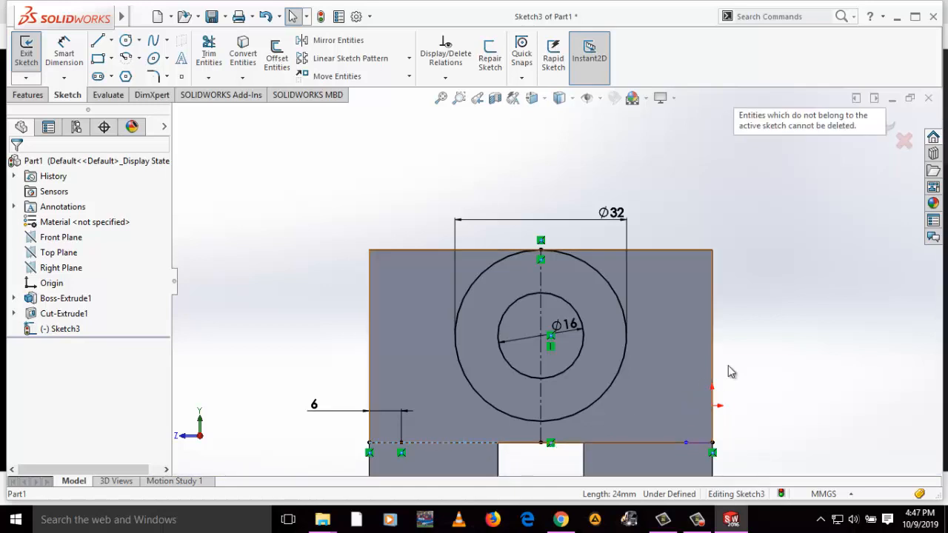
Dimension the short horizontal line at the right corner of the wall's lower edge to 6 mm
{"action": "left_click", "coordinate": [701, 444]}
{"action": "left_click", "coordinate": [693, 393]}
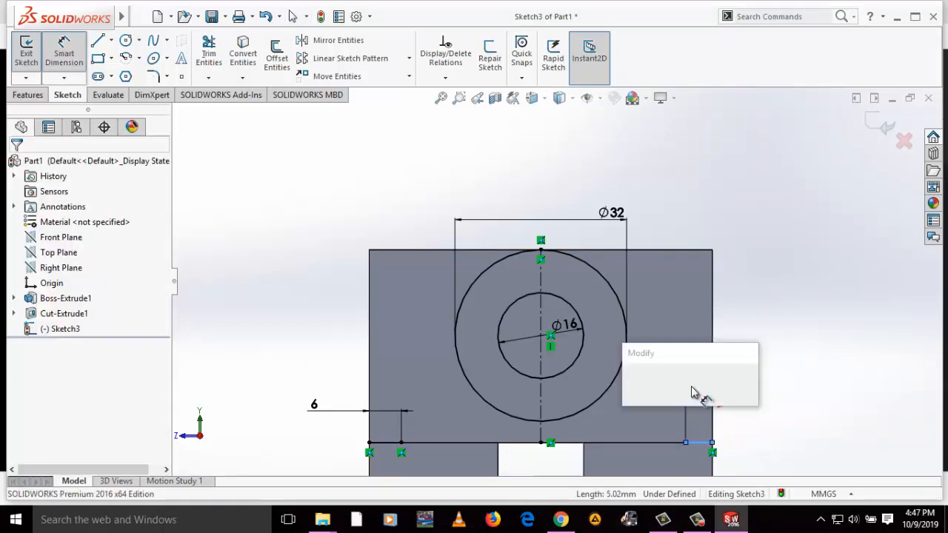
{"action": "type", "text": "6"}
{"action": "key", "text": "Return"}
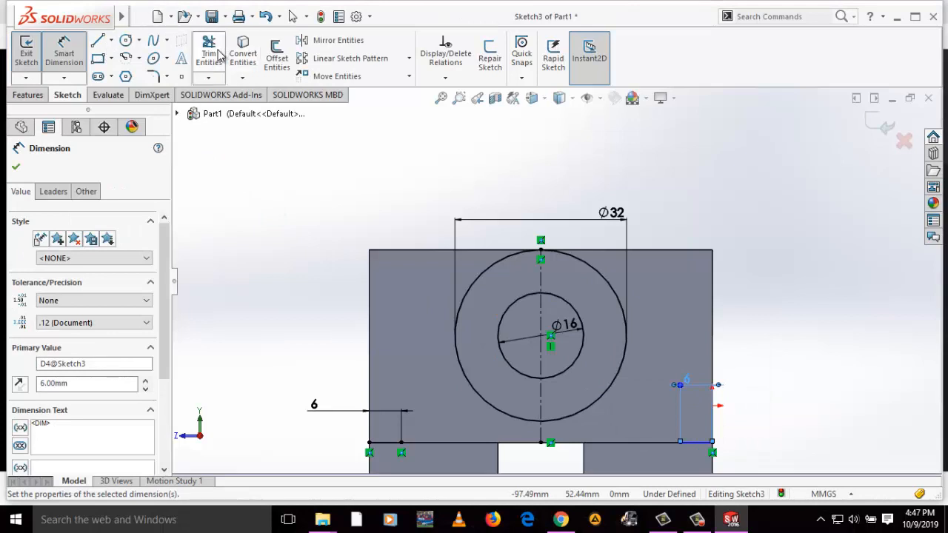
Trim off the part of the vertical centerline below the 32 mm circle
{"action": "left_click", "coordinate": [214, 55]}
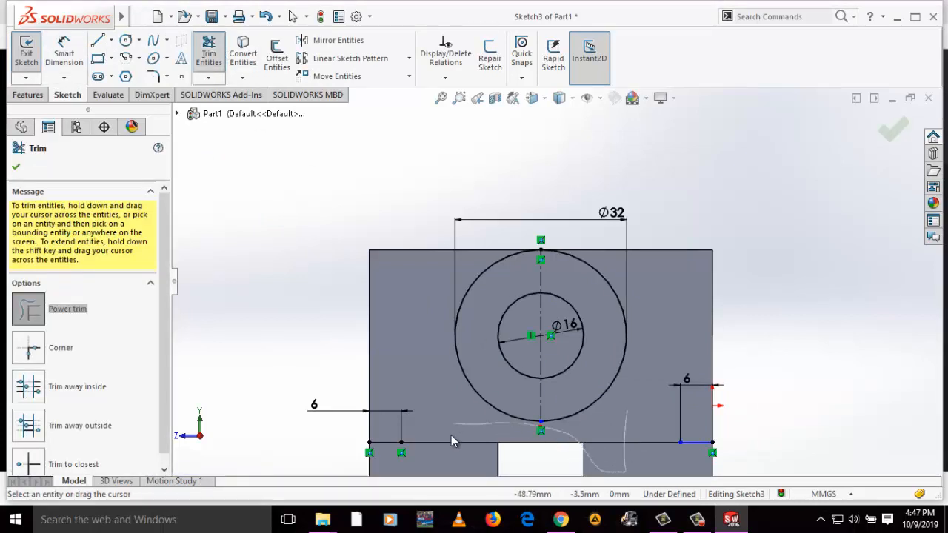
{"action": "left_click", "coordinate": [16, 169]}
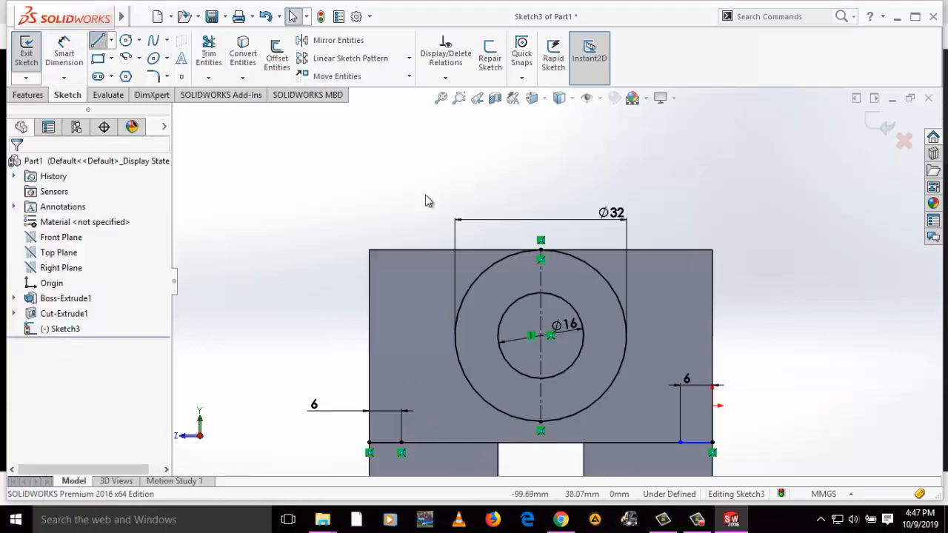
Draw a slanted line from the inner end of the left 6 mm line up beside the 32 mm circle
{"action": "key", "text": "l"}
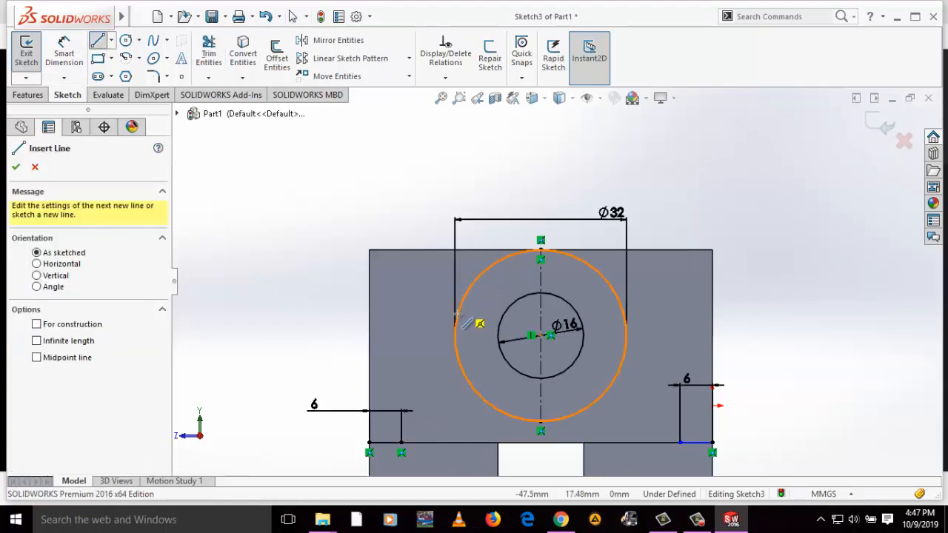
{"action": "left_click", "coordinate": [400, 443]}
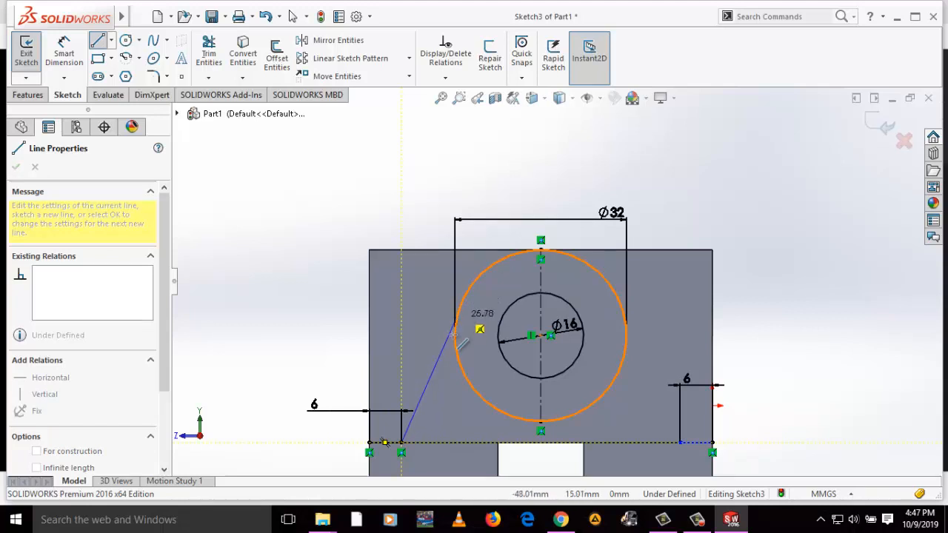
{"action": "left_click", "coordinate": [443, 272]}
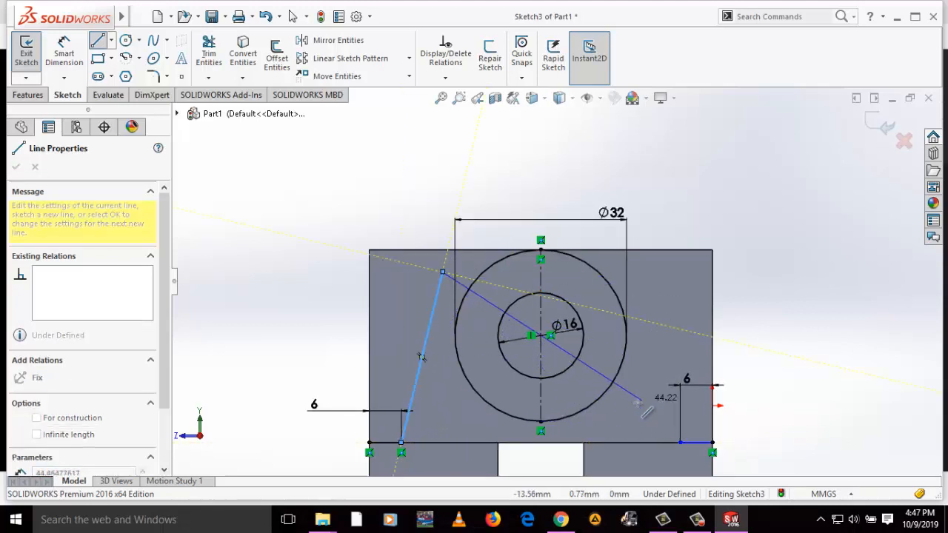
{"action": "key", "text": "Escape"}
{"action": "key", "text": "Escape"}
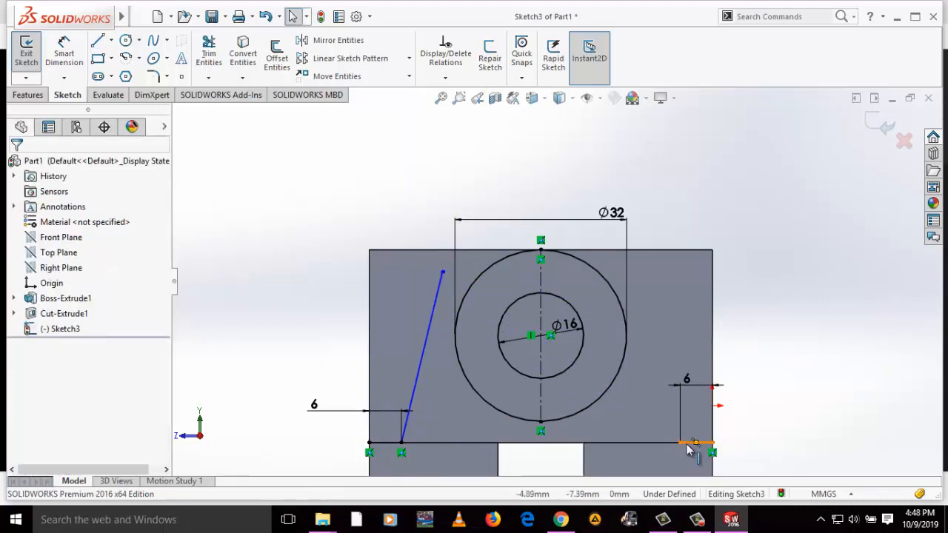
Draw a slanted line about 36 mm long from the inner end of the right 6 mm line up beside the 32 mm circle
{"action": "left_click", "coordinate": [98, 42]}
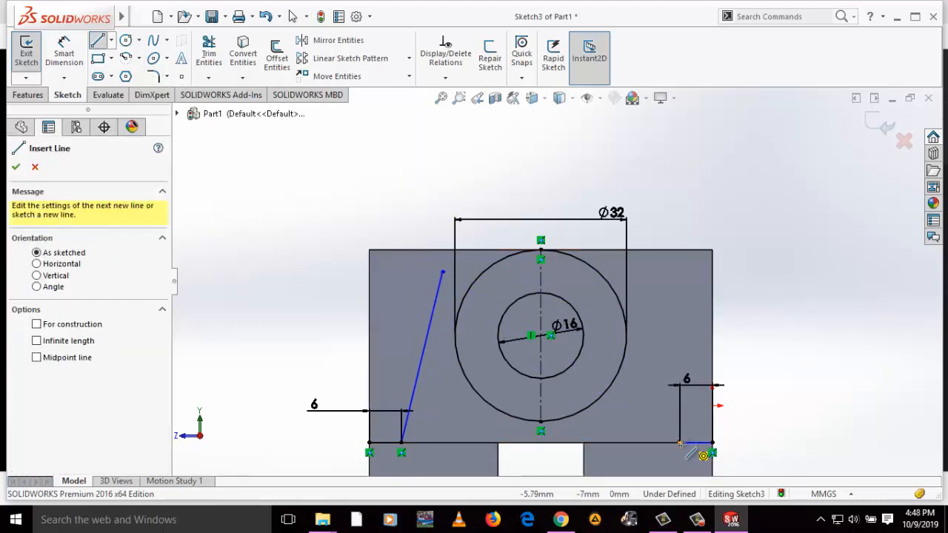
{"action": "left_click", "coordinate": [680, 443]}
{"action": "left_click", "coordinate": [617, 258]}
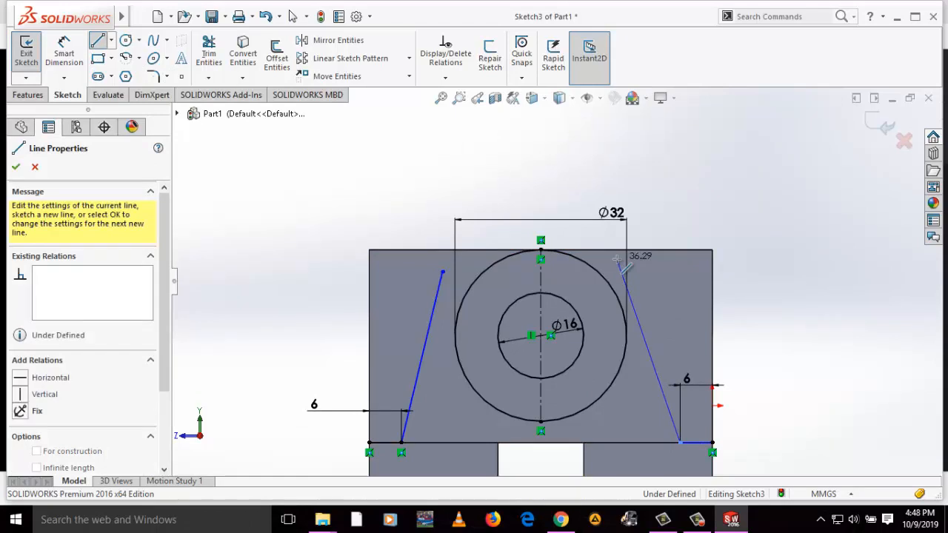
{"action": "key", "text": "Escape"}
{"action": "key", "text": "Escape"}
Make the right slanted line tangent to the 32 mm circle
{"action": "left_click", "coordinate": [639, 327]}
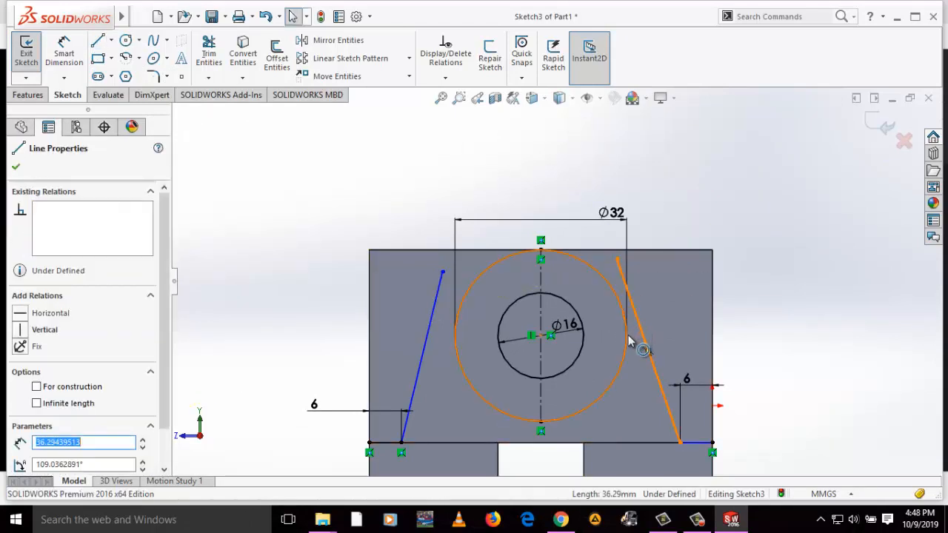
{"action": "left_click", "coordinate": [628, 338], "text": "ctrl"}
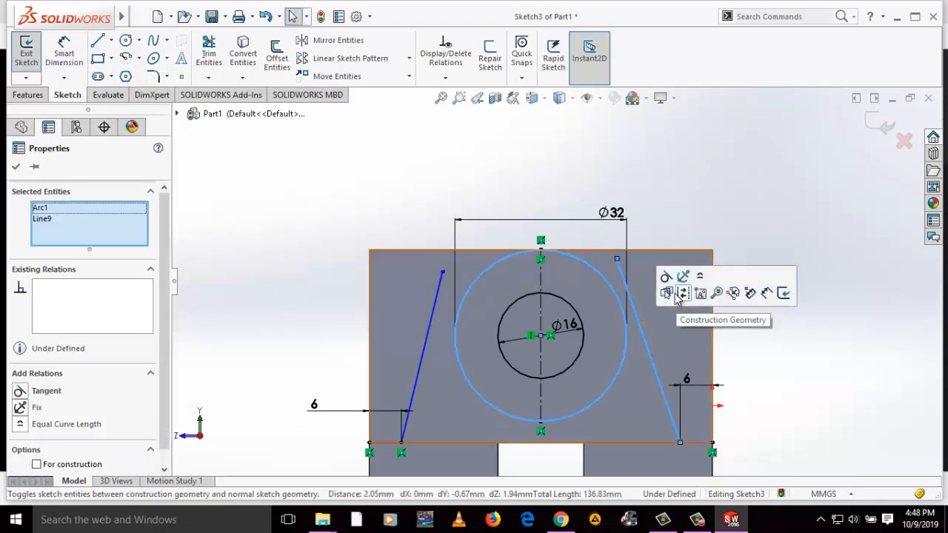
{"action": "left_click", "coordinate": [665, 278]}
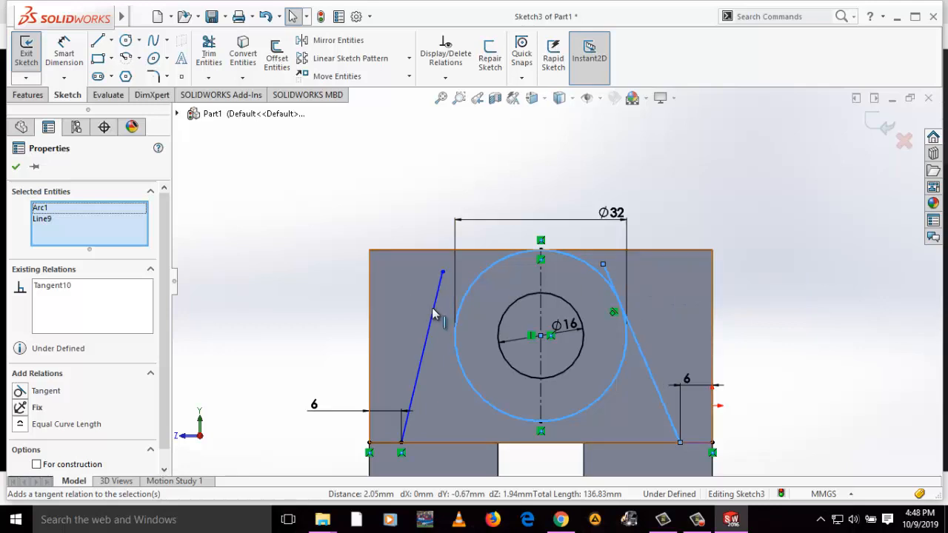
Make the left slanted line tangent to the 32 mm circle
{"action": "left_click", "coordinate": [453, 323]}
{"action": "left_click", "coordinate": [464, 302]}
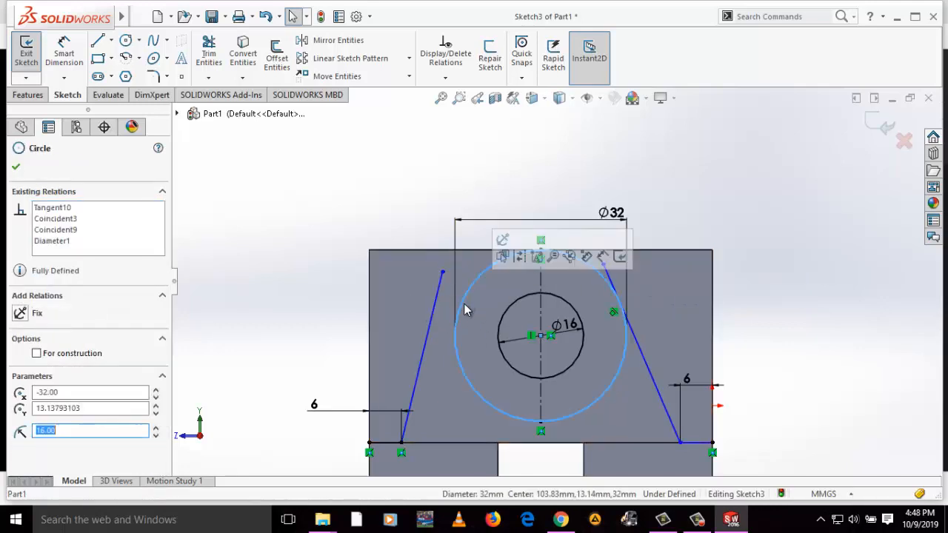
{"action": "left_click", "coordinate": [426, 337], "text": "ctrl"}
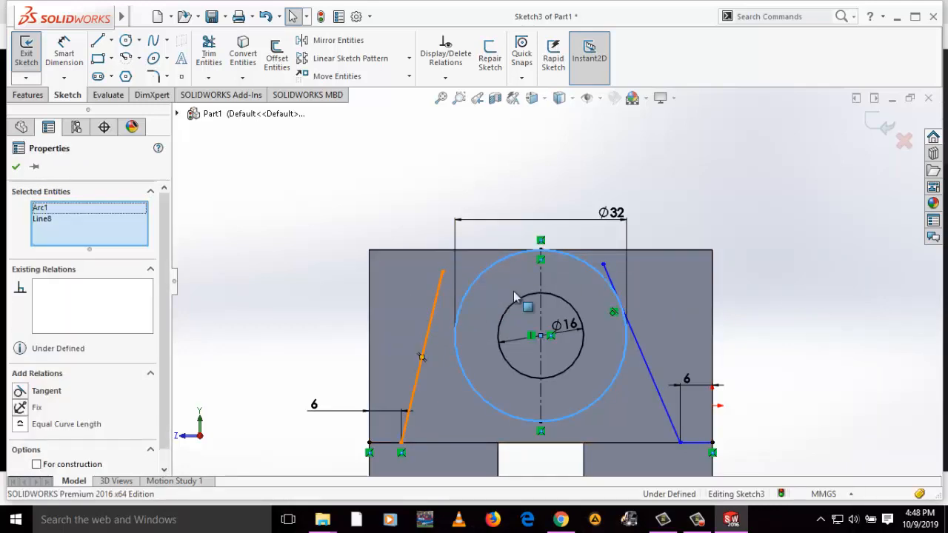
{"action": "left_click", "coordinate": [468, 259]}
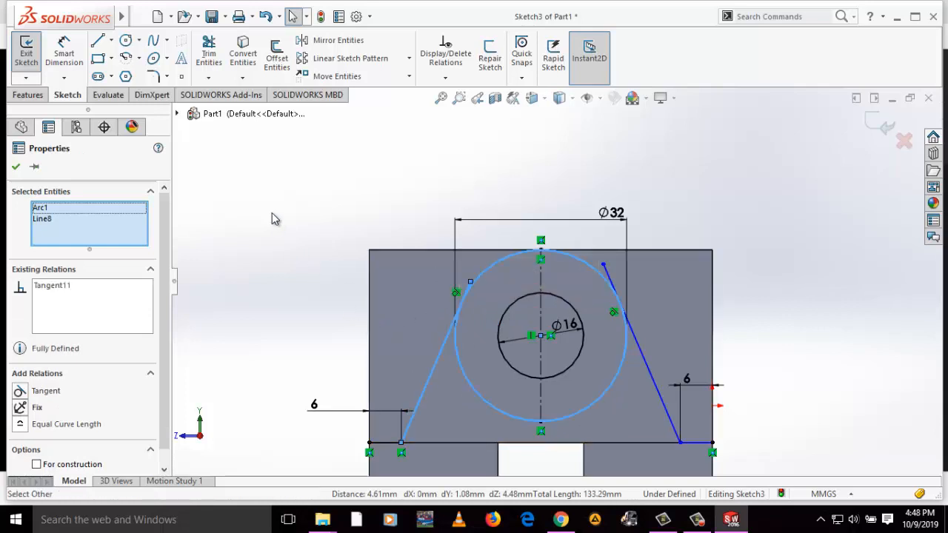
Trim the lower left arc of the 32 mm circle and the left tangent line's overrun past its tangent point
{"action": "left_click", "coordinate": [208, 52]}
{"action": "scroll", "coordinate": [531, 348], "scroll_direction": "down", "scroll_amount": 8}
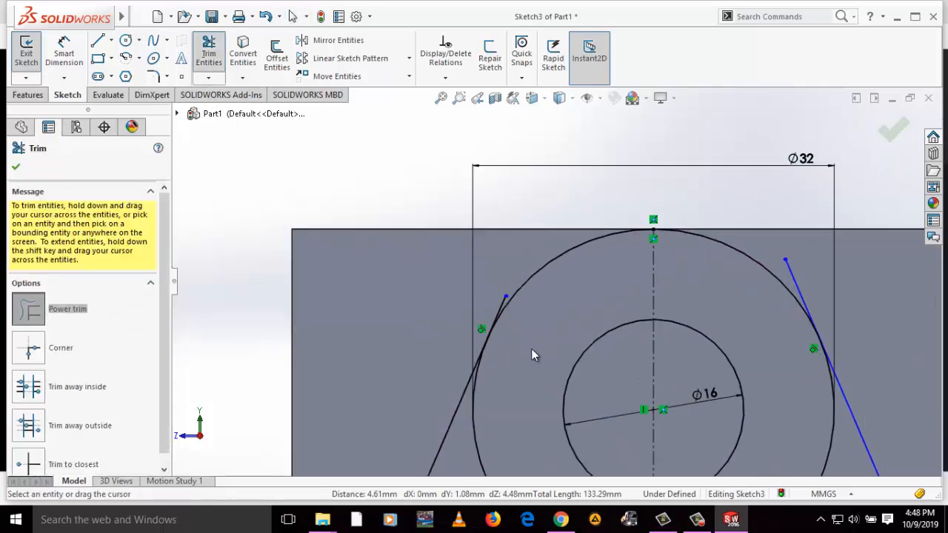
{"action": "scroll", "coordinate": [440, 272], "scroll_direction": "up", "scroll_amount": 8}
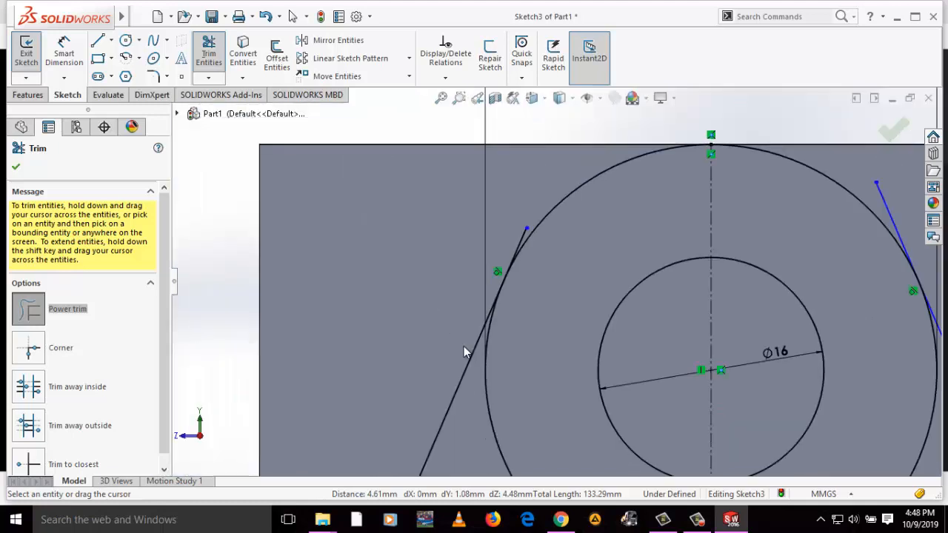
{"action": "left_click_drag", "start_coordinate": [540, 319], "coordinate": [535, 403]}
{"action": "scroll", "coordinate": [552, 266], "scroll_direction": "down", "scroll_amount": 5}
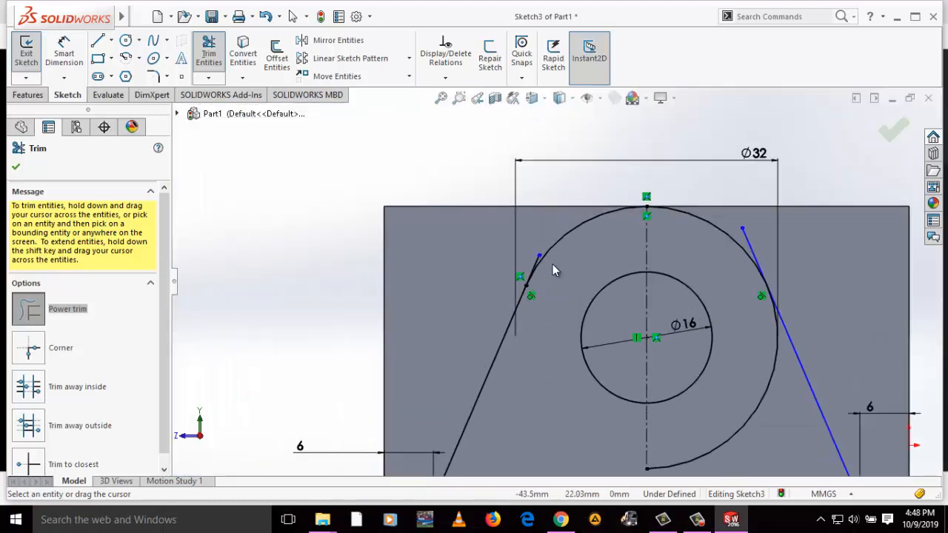
{"action": "left_click_drag", "start_coordinate": [509, 243], "coordinate": [529, 265]}
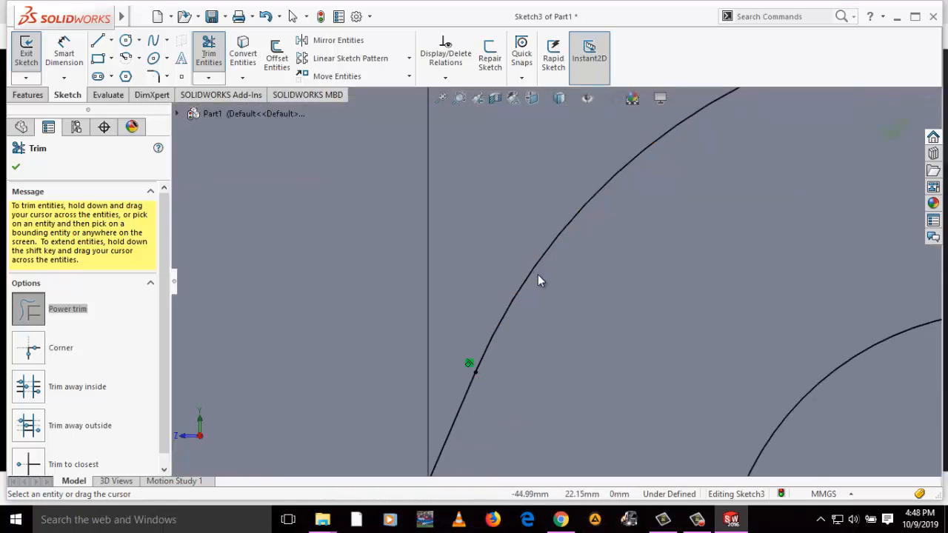
Trim the right tangent line's overrun past its tangent point and the lower right arc of the 32 mm circle
{"action": "scroll", "coordinate": [563, 304], "scroll_direction": "up", "scroll_amount": 6}
{"action": "scroll", "coordinate": [586, 255], "scroll_direction": "down", "scroll_amount": 6}
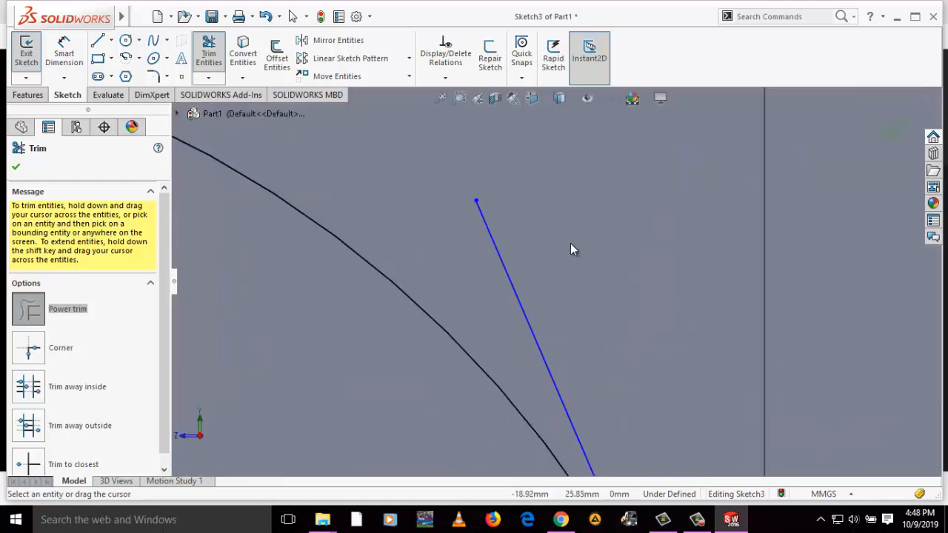
{"action": "left_click_drag", "start_coordinate": [571, 250], "coordinate": [511, 313]}
{"action": "scroll", "coordinate": [508, 312], "scroll_direction": "up", "scroll_amount": 4}
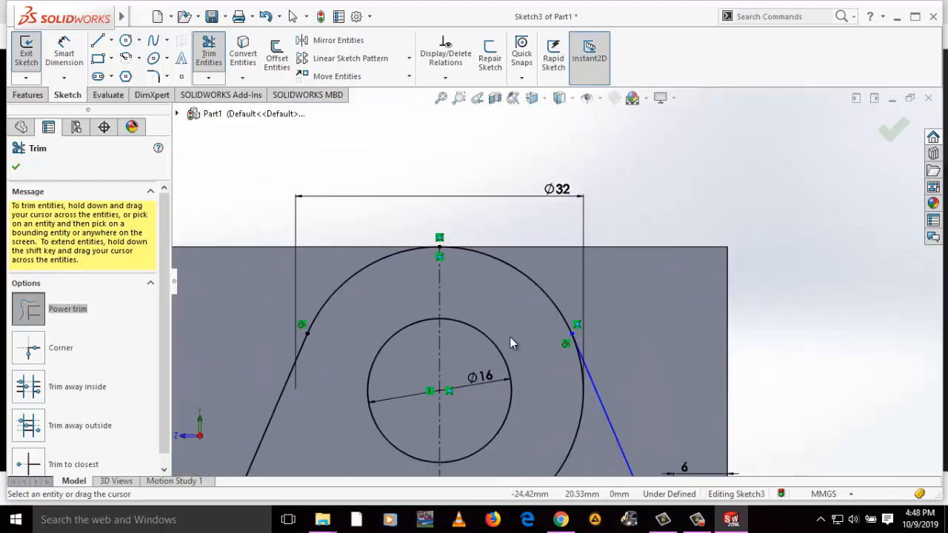
{"action": "left_click_drag", "start_coordinate": [526, 391], "coordinate": [571, 449]}
{"action": "scroll", "coordinate": [572, 413], "scroll_direction": "up", "scroll_amount": 5}
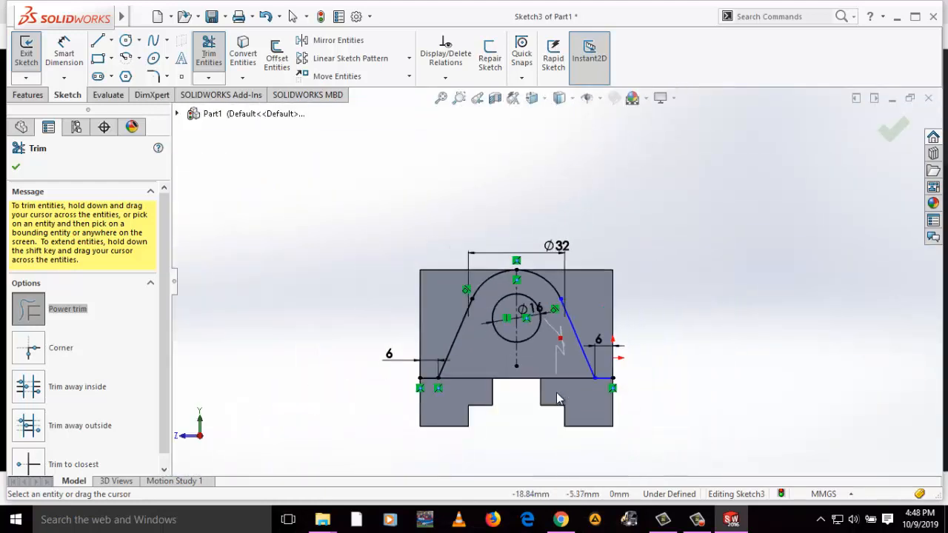
Trim away the 16 mm circle, the centerline portion inside it and the left tangent line
{"action": "mouse_move", "coordinate": [558, 398]}
{"action": "left_mouse_down"}
{"action": "mouse_move", "coordinate": [507, 315]}
{"action": "mouse_move", "coordinate": [400, 360]}
{"action": "left_mouse_up"}
{"action": "scroll", "coordinate": [400, 360], "scroll_direction": "down", "scroll_amount": 3}
{"action": "mouse_move", "coordinate": [457, 309]}
{"action": "left_mouse_down"}
{"action": "mouse_move", "coordinate": [411, 271]}
{"action": "mouse_move", "coordinate": [421, 309]}
{"action": "left_mouse_up"}
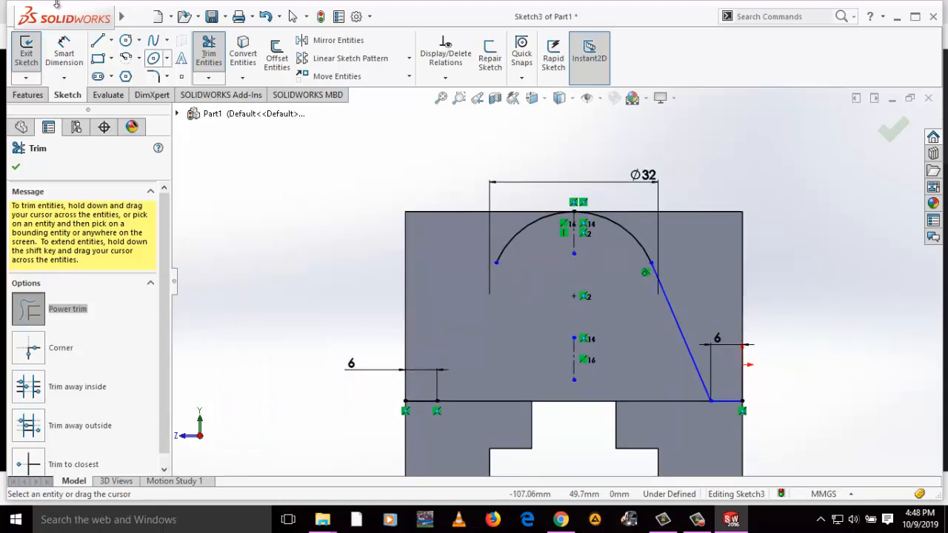
Draw a line from the arc's left end to the inner end of the left 6 mm base segment, tangent to the arc
{"action": "left_click", "coordinate": [97, 41]}
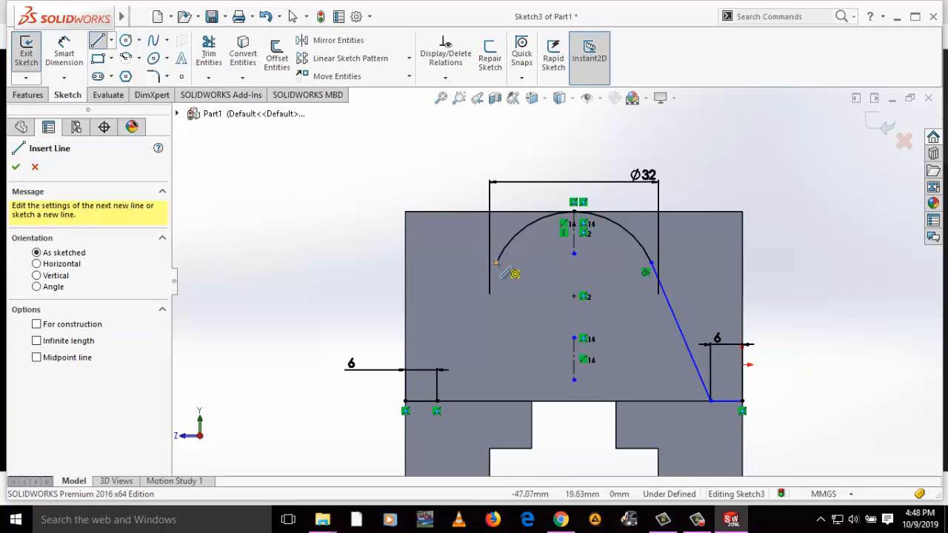
{"action": "left_click", "coordinate": [496, 263]}
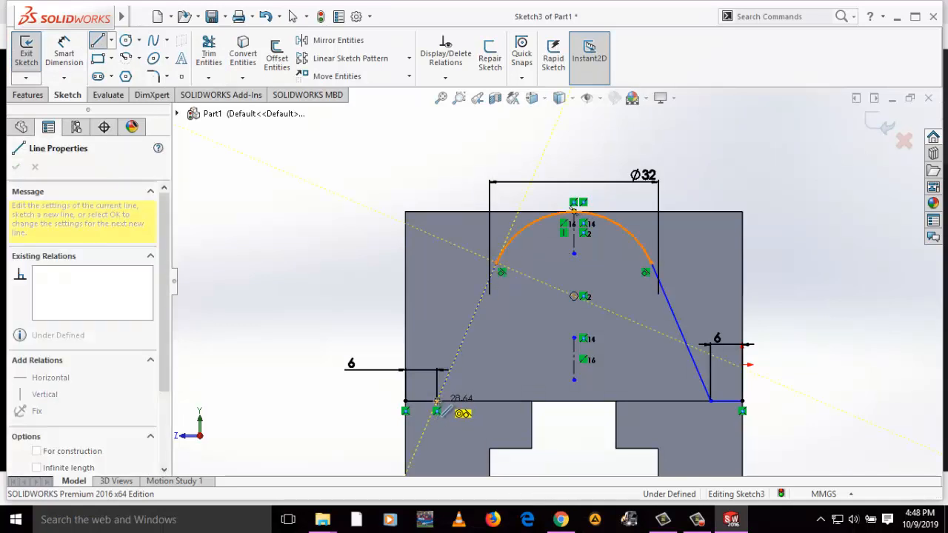
{"action": "left_click", "coordinate": [437, 401]}
{"action": "key", "text": "Escape"}
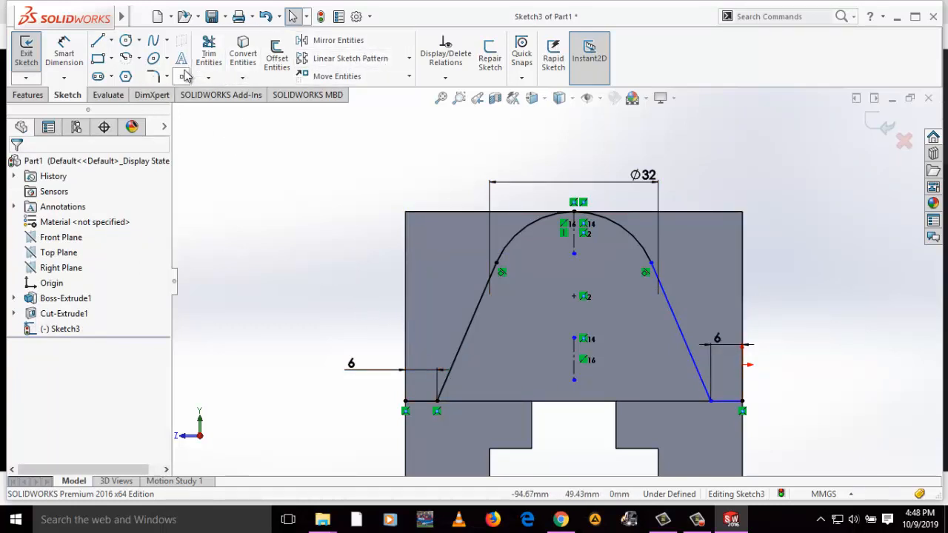
Add 3 mm sketch fillets where both slanted sides meet the short horizontal base segments
{"action": "left_click", "coordinate": [153, 76]}
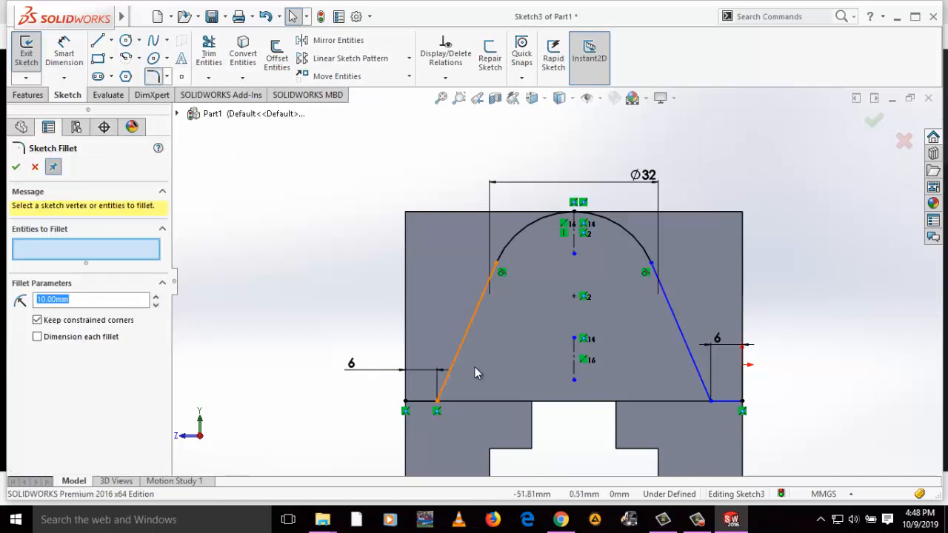
{"action": "left_click", "coordinate": [441, 400]}
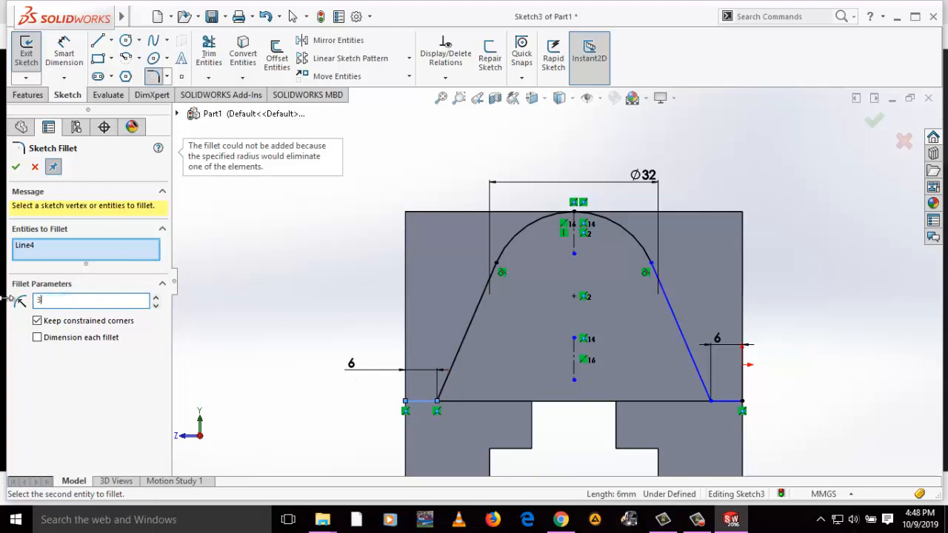
{"action": "type", "text": "3"}
{"action": "left_click", "coordinate": [446, 387]}
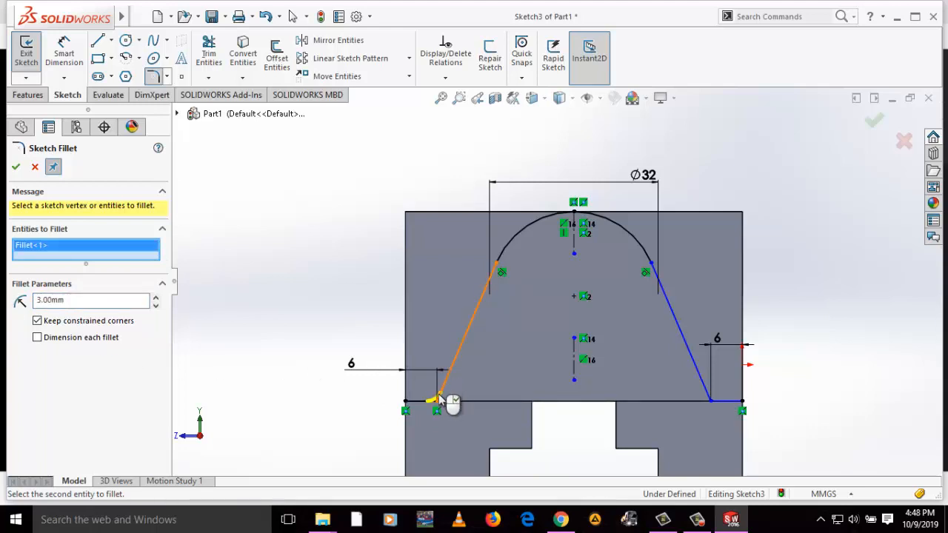
{"action": "left_click", "coordinate": [700, 380]}
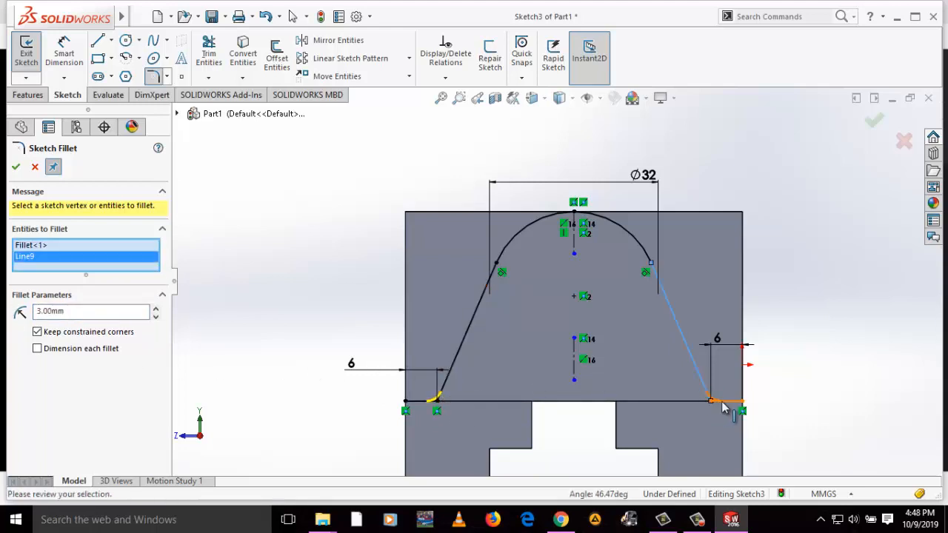
{"action": "left_click", "coordinate": [724, 404]}
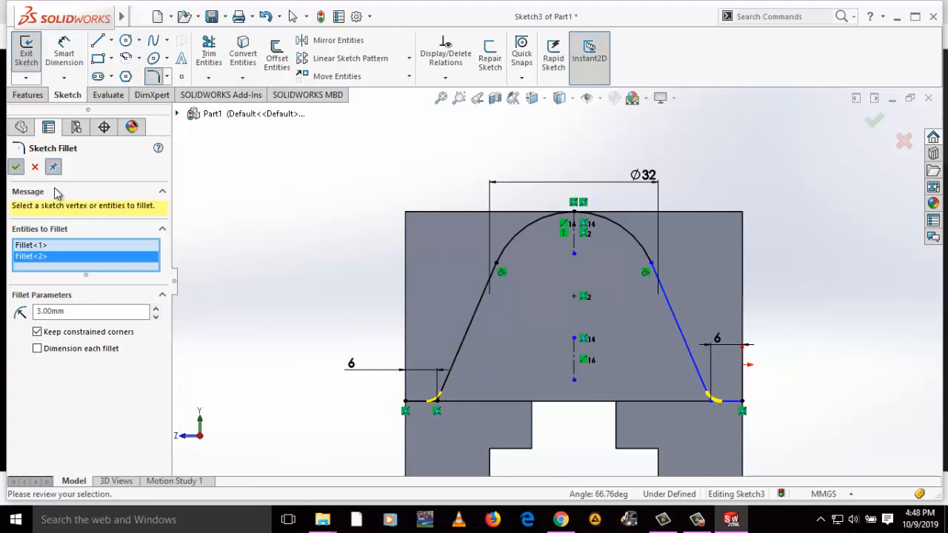
{"action": "left_click", "coordinate": [16, 167]}
{"action": "scroll", "coordinate": [357, 241], "scroll_direction": "up", "scroll_amount": 2}
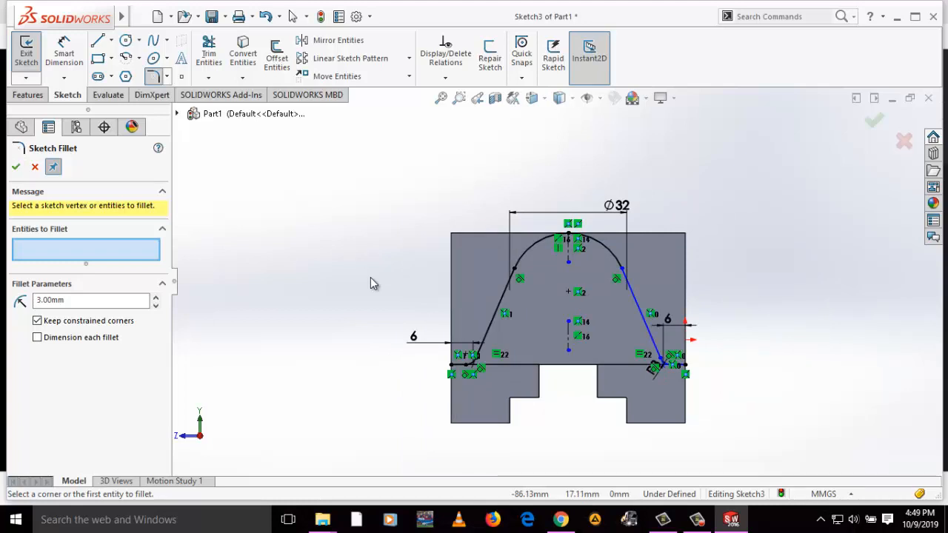
{"action": "scroll", "coordinate": [467, 381], "scroll_direction": "down", "scroll_amount": 5}
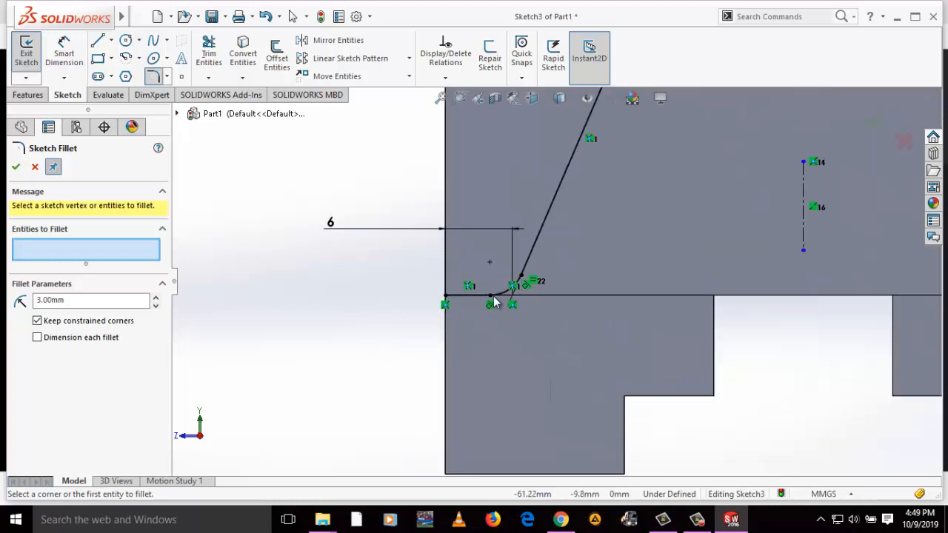
{"action": "scroll", "coordinate": [537, 232], "scroll_direction": "down", "scroll_amount": 2}
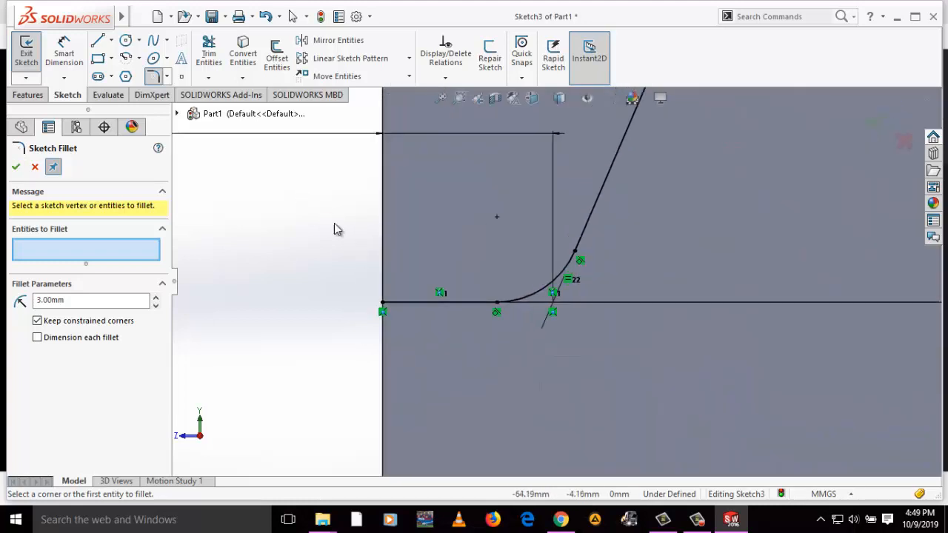
{"action": "left_click", "coordinate": [16, 168]}
Trim away the short horizontal segments outside the two 3 mm fillets
{"action": "left_click", "coordinate": [209, 54]}
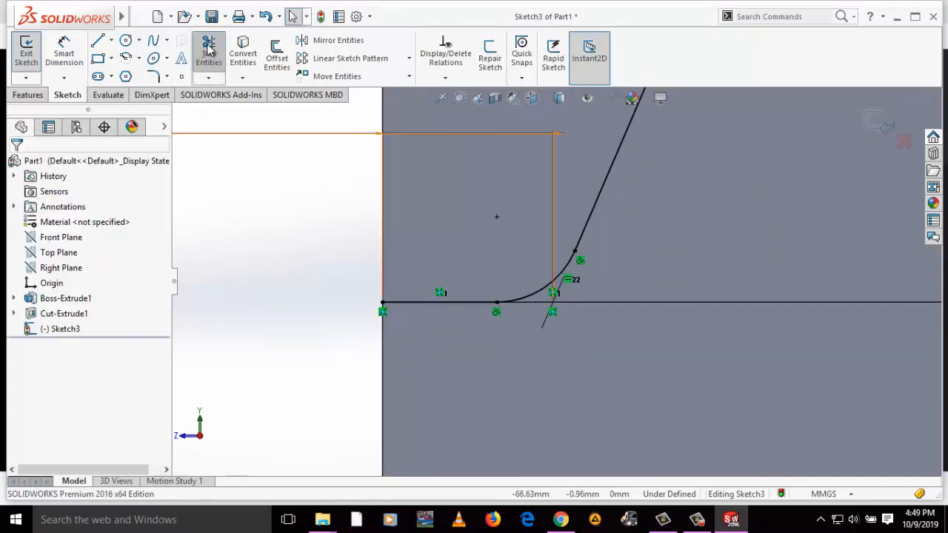
{"action": "left_click_drag", "start_coordinate": [422, 367], "coordinate": [429, 363]}
{"action": "scroll", "coordinate": [452, 346], "scroll_direction": "up", "scroll_amount": 11}
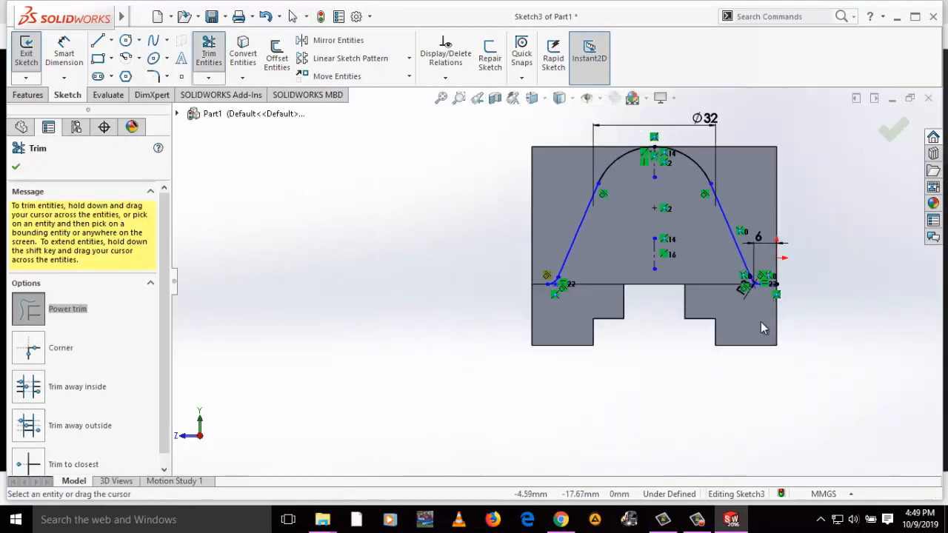
{"action": "scroll", "coordinate": [758, 277], "scroll_direction": "down", "scroll_amount": 6}
{"action": "scroll", "coordinate": [612, 280], "scroll_direction": "down", "scroll_amount": 2}
{"action": "left_click_drag", "start_coordinate": [619, 283], "coordinate": [618, 355]}
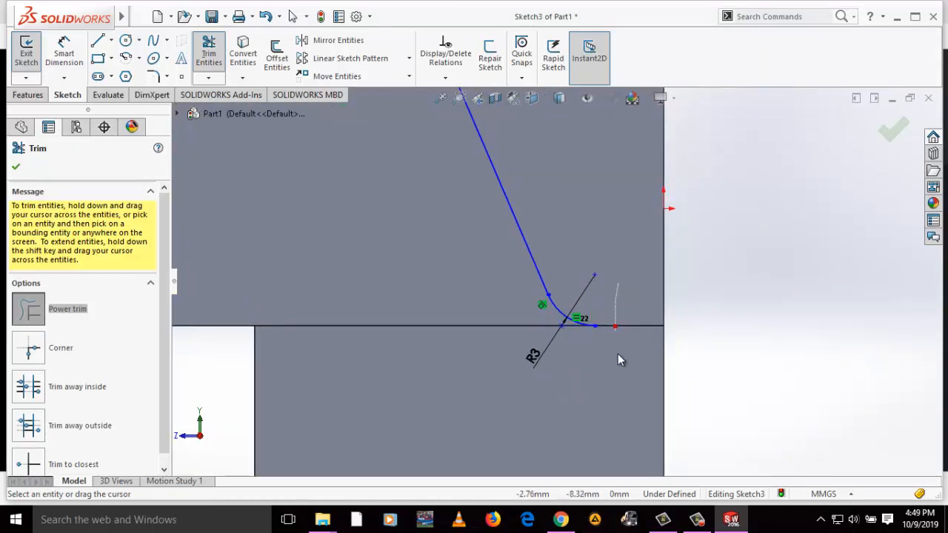
Close the bracket profile with a horizontal base line joining the lower ends of the two fillets
{"action": "scroll", "coordinate": [508, 311], "scroll_direction": "up", "scroll_amount": 8}
{"action": "scroll", "coordinate": [351, 258], "scroll_direction": "down", "scroll_amount": 5}
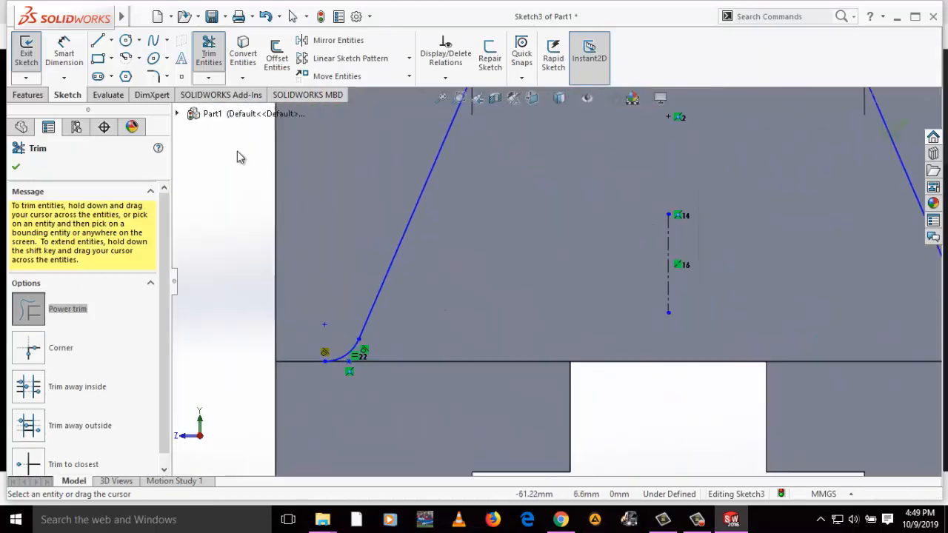
{"action": "left_click", "coordinate": [97, 41]}
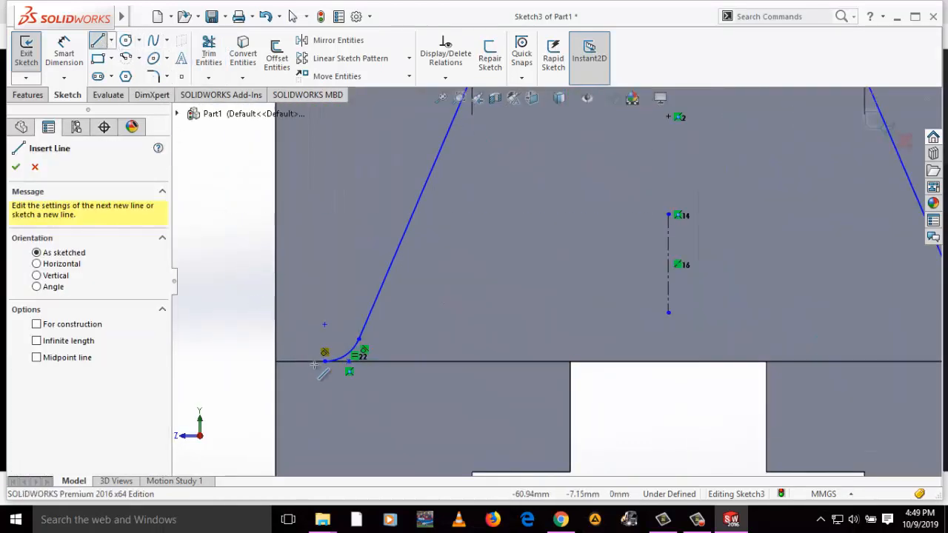
{"action": "left_click", "coordinate": [324, 361]}
{"action": "scroll", "coordinate": [751, 321], "scroll_direction": "up", "scroll_amount": 5}
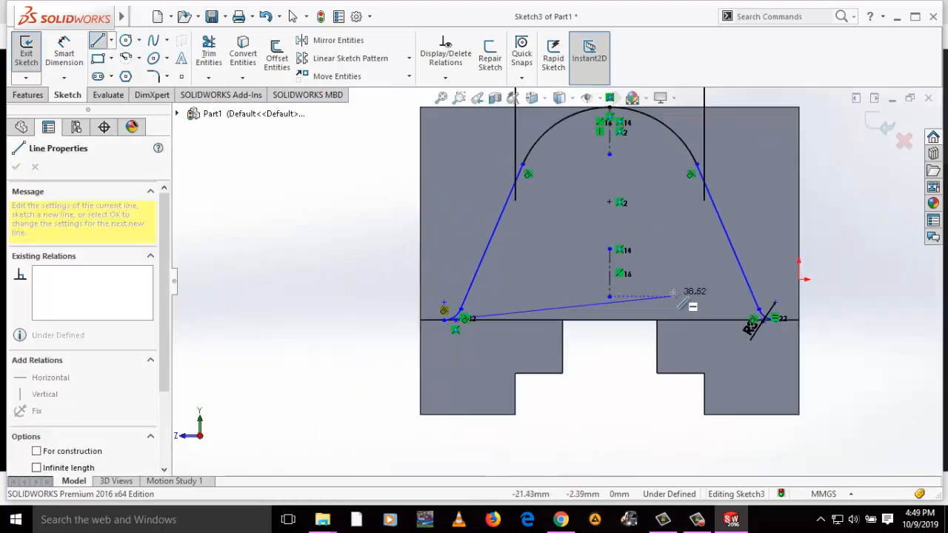
{"action": "scroll", "coordinate": [758, 339], "scroll_direction": "down", "scroll_amount": 5}
{"action": "scroll", "coordinate": [738, 295], "scroll_direction": "down", "scroll_amount": 5}
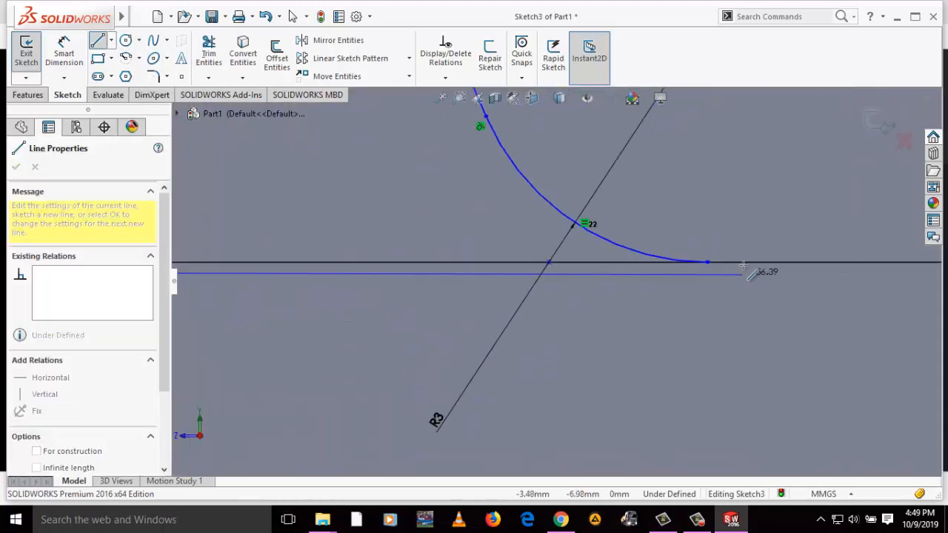
{"action": "left_click", "coordinate": [691, 260]}
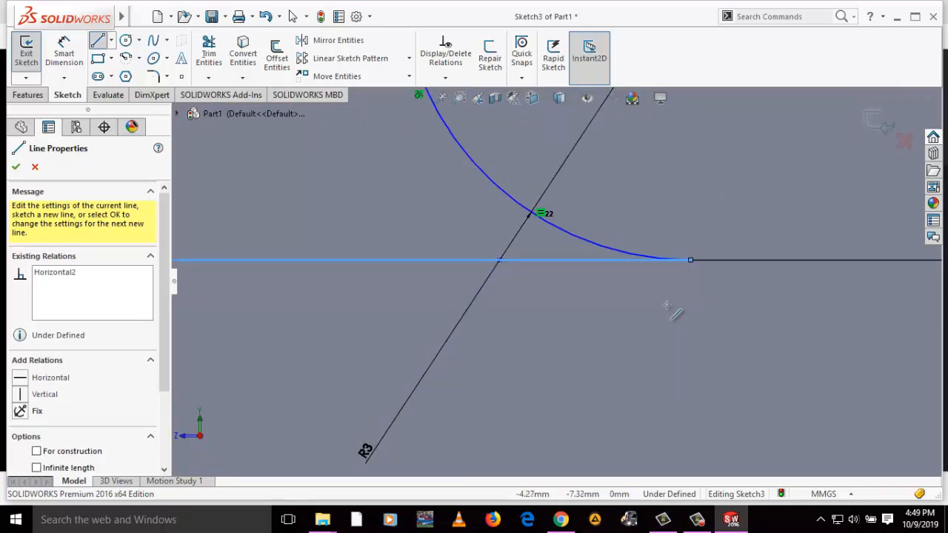
Draw a circle centred on the 32 mm arc's centre and dimension its diameter as 16 mm
{"action": "scroll", "coordinate": [597, 282], "scroll_direction": "up", "scroll_amount": 5}
{"action": "scroll", "coordinate": [318, 221], "scroll_direction": "up", "scroll_amount": 3}
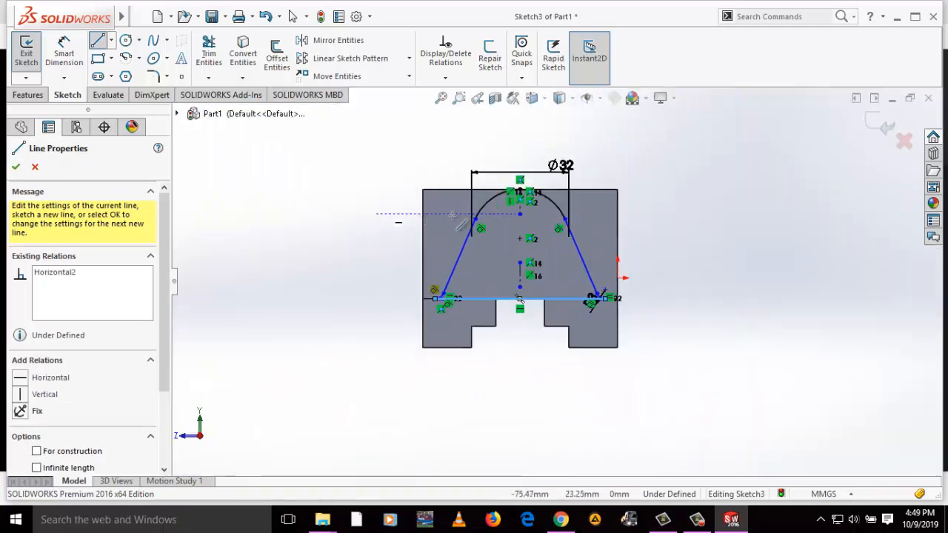
{"action": "scroll", "coordinate": [478, 217], "scroll_direction": "down", "scroll_amount": 6}
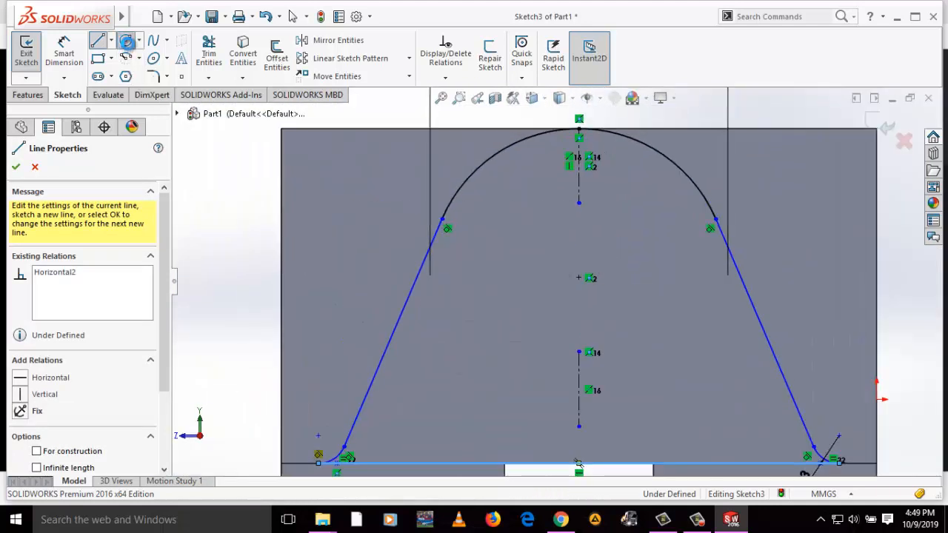
{"action": "left_click", "coordinate": [126, 41]}
{"action": "left_click", "coordinate": [579, 278]}
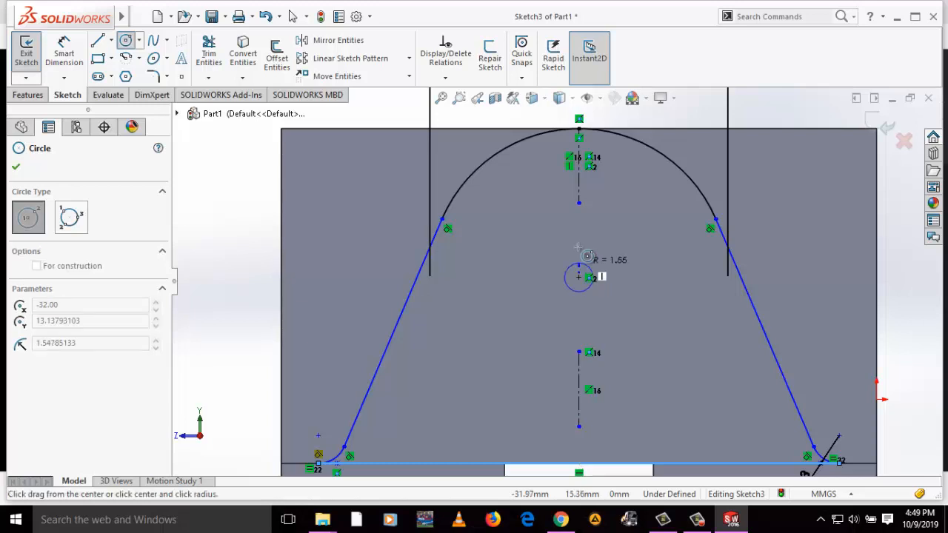
{"action": "left_click", "coordinate": [580, 204]}
{"action": "right_click_drag", "start_coordinate": [620, 220], "coordinate": [637, 157]}
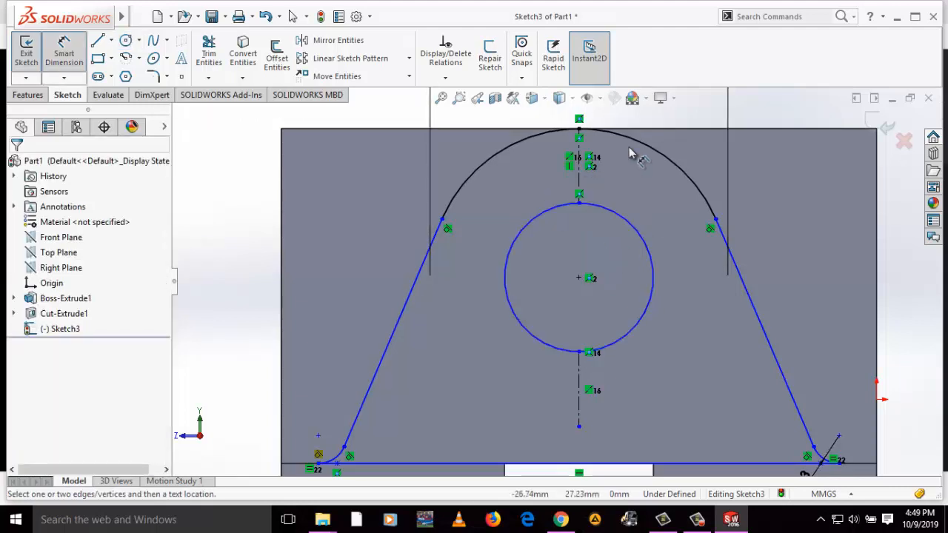
{"action": "left_click", "coordinate": [627, 229]}
{"action": "left_click", "coordinate": [614, 238]}
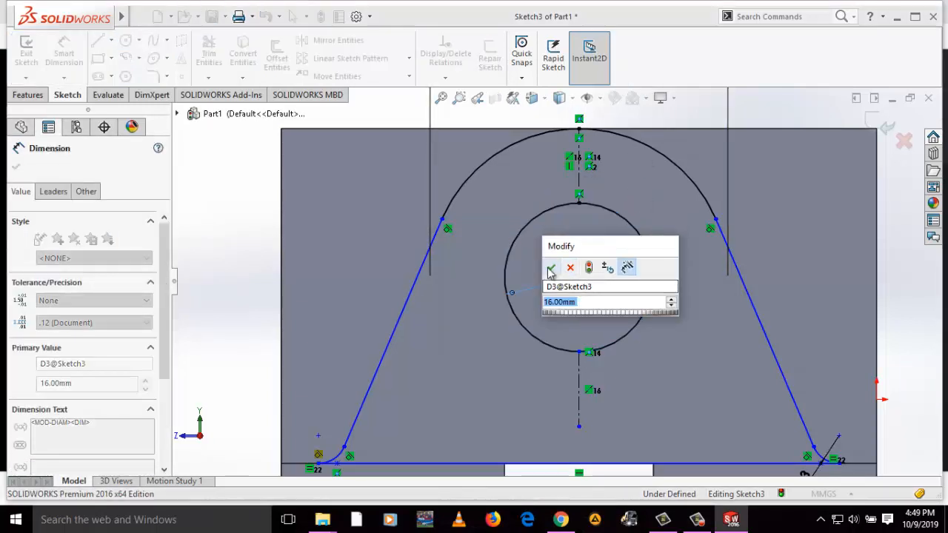
{"action": "left_click", "coordinate": [551, 270]}
Trim away the remaining vertical centerline pieces above and below the 16 mm circle
{"action": "left_click", "coordinate": [211, 54]}
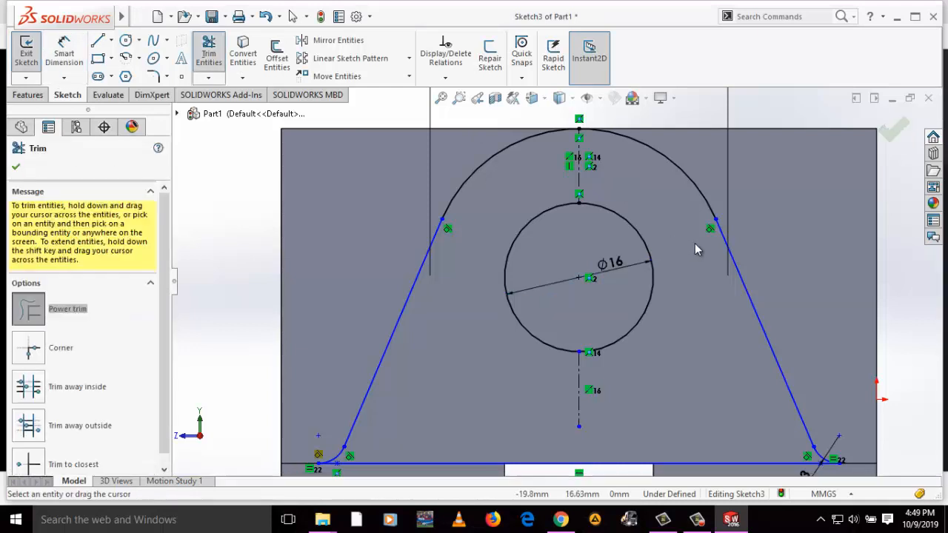
{"action": "left_click_drag", "start_coordinate": [621, 194], "coordinate": [542, 176]}
{"action": "key", "text": "f"}
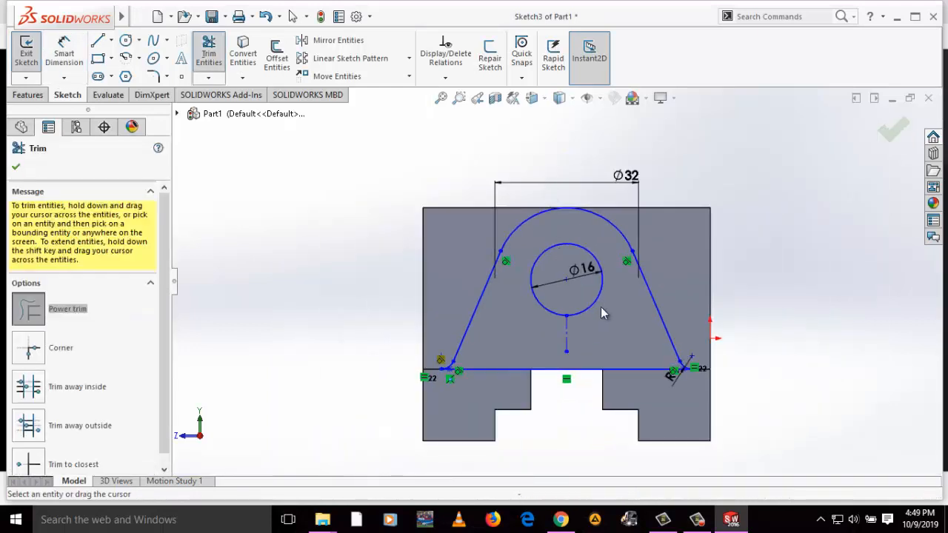
{"action": "left_click_drag", "start_coordinate": [576, 332], "coordinate": [510, 337]}
{"action": "scroll", "coordinate": [536, 329], "scroll_direction": "up", "scroll_amount": 4}
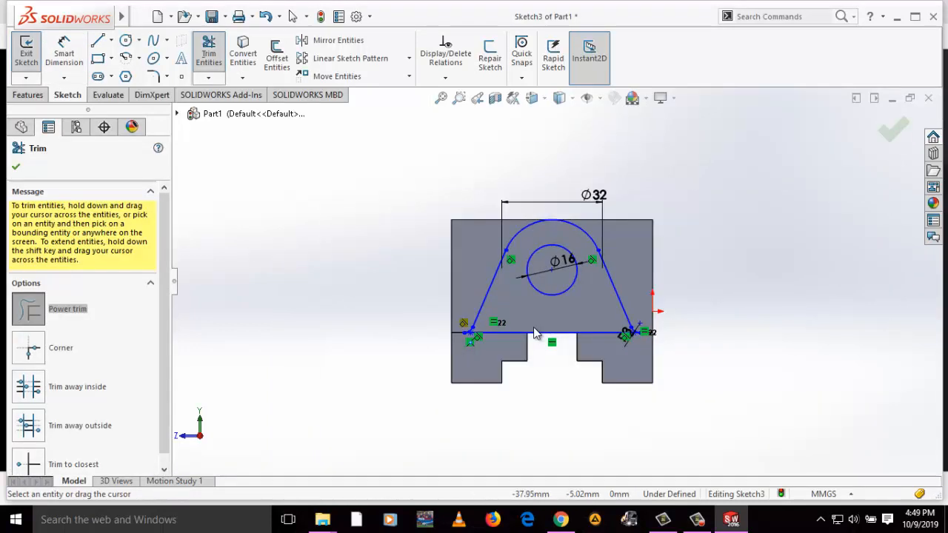
{"action": "scroll", "coordinate": [532, 333], "scroll_direction": "down", "scroll_amount": 5}
{"action": "left_click", "coordinate": [16, 168]}
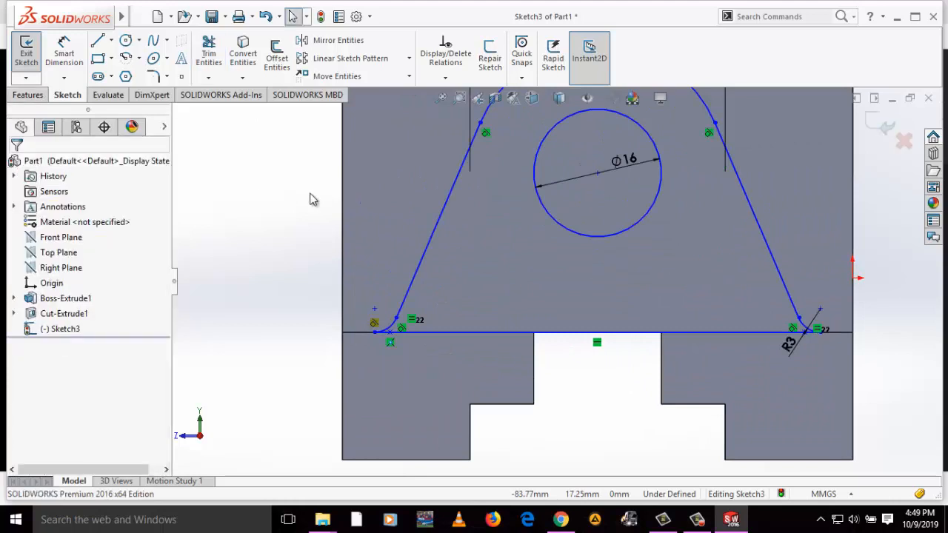
Set up a blind boss extrusion of the bracket profile, 22 mm deep and reversed to run over the base
{"action": "scroll", "coordinate": [482, 212], "scroll_direction": "up", "scroll_amount": 4}
{"action": "middle_click_drag", "start_coordinate": [561, 229], "coordinate": [490, 250]}
{"action": "left_click", "coordinate": [22, 95]}
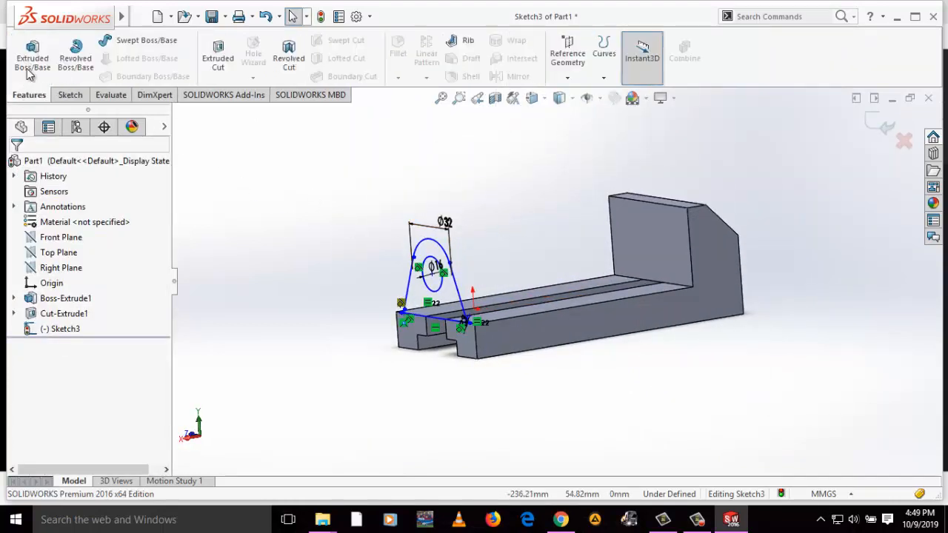
{"action": "left_click", "coordinate": [32, 55]}
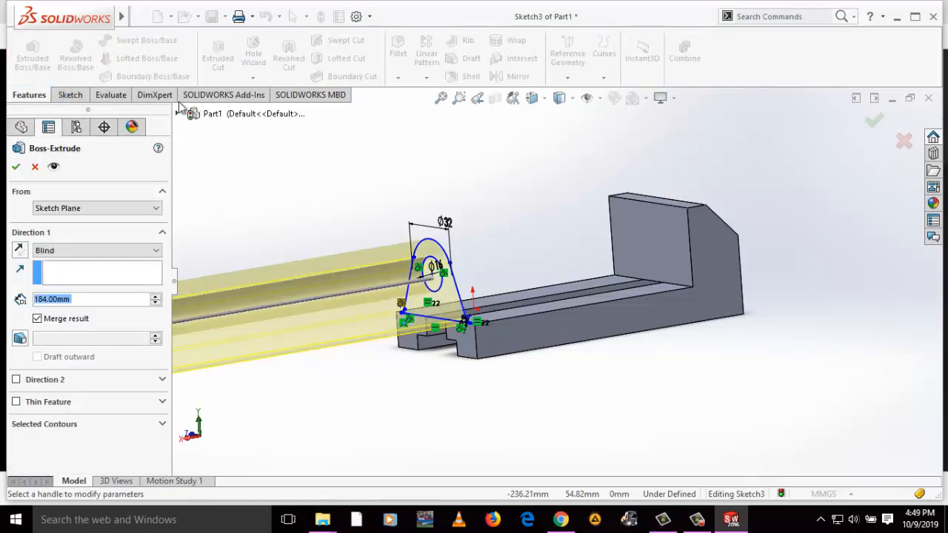
{"action": "left_click", "coordinate": [20, 251]}
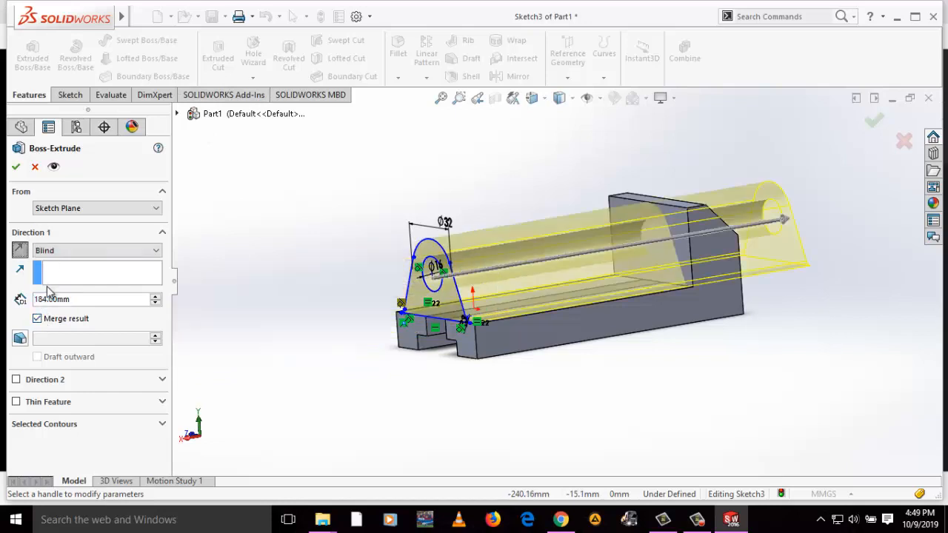
{"action": "type", "text": "22"}
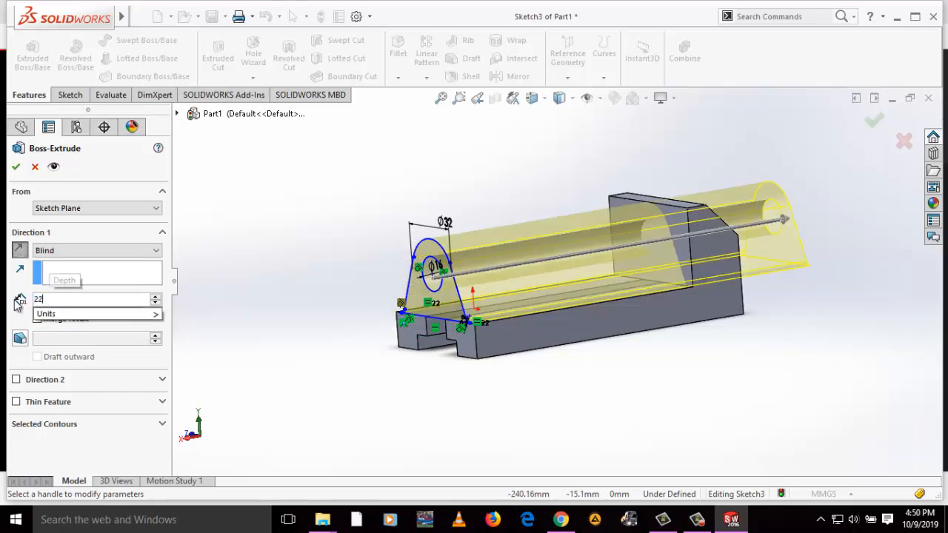
{"action": "key", "text": "Return"}
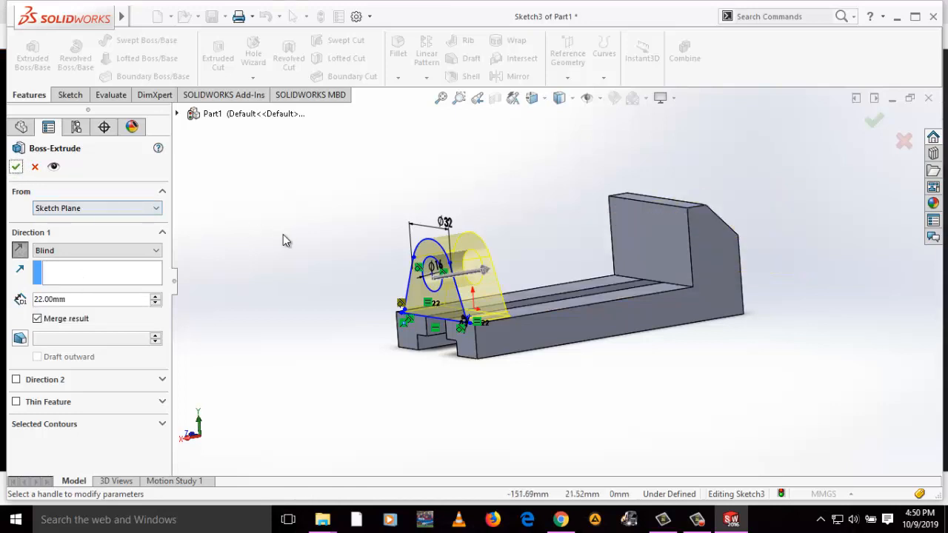
{"action": "left_click", "coordinate": [697, 520]}
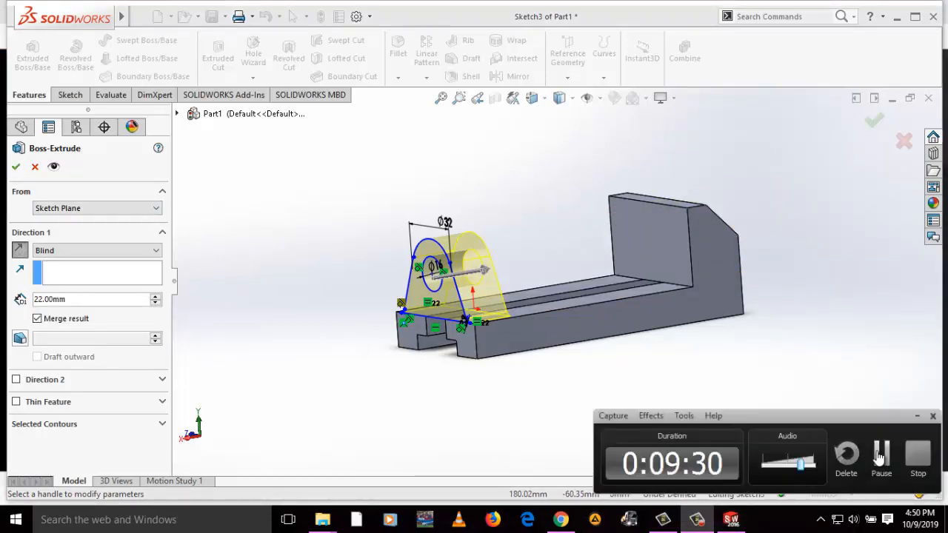
{"action": "left_click", "coordinate": [881, 458]}
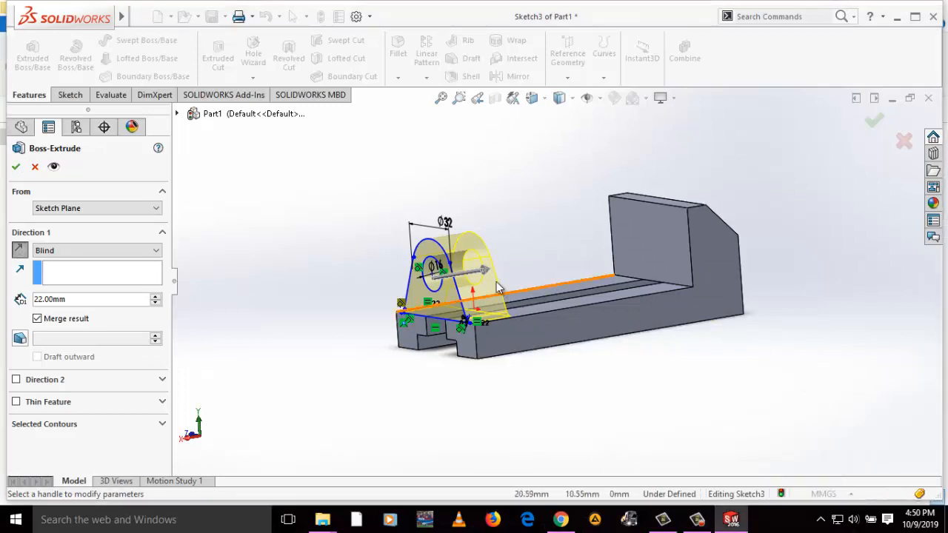
Complete the 22 mm blind boss extrusion of the bracket profile, merged with the base
{"action": "scroll", "coordinate": [551, 303], "scroll_direction": "down", "scroll_amount": 3}
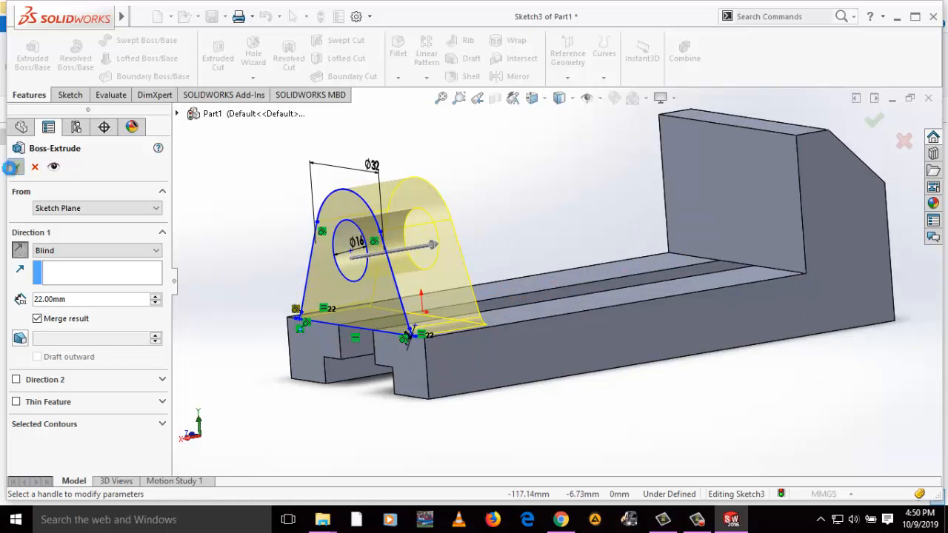
{"action": "left_click", "coordinate": [12, 168]}
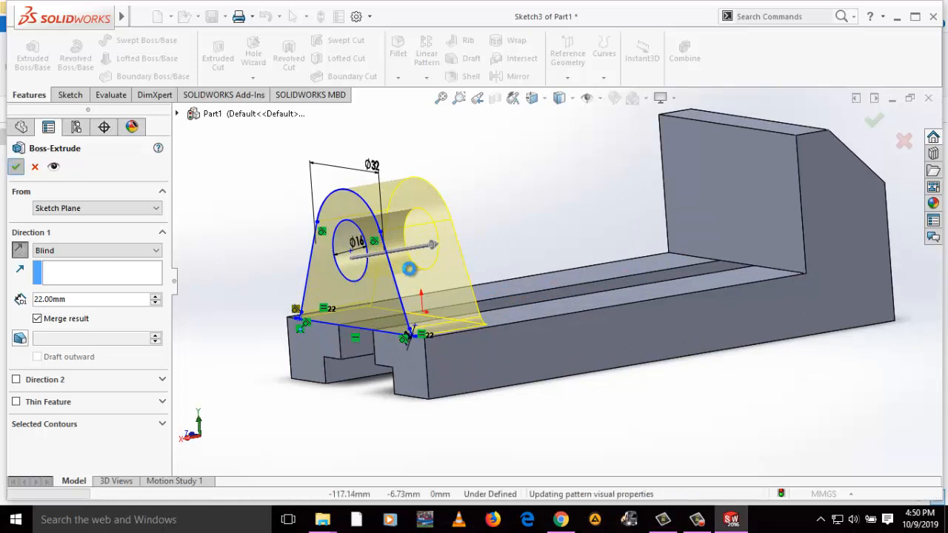
{"action": "left_click", "coordinate": [521, 237]}
{"action": "scroll", "coordinate": [524, 238], "scroll_direction": "up", "scroll_amount": 5}
{"action": "middle_click_drag", "start_coordinate": [524, 239], "coordinate": [561, 284]}
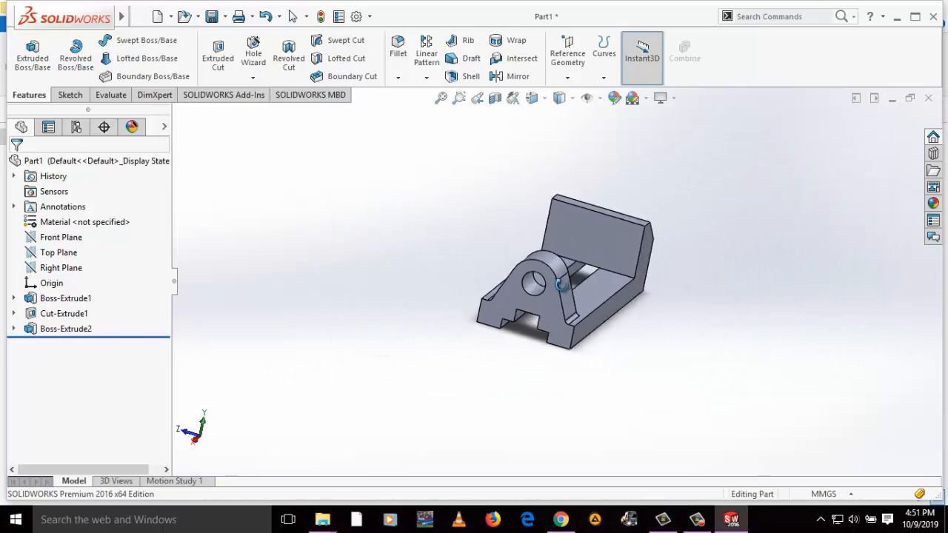
{"action": "scroll", "coordinate": [563, 291], "scroll_direction": "down", "scroll_amount": 4}
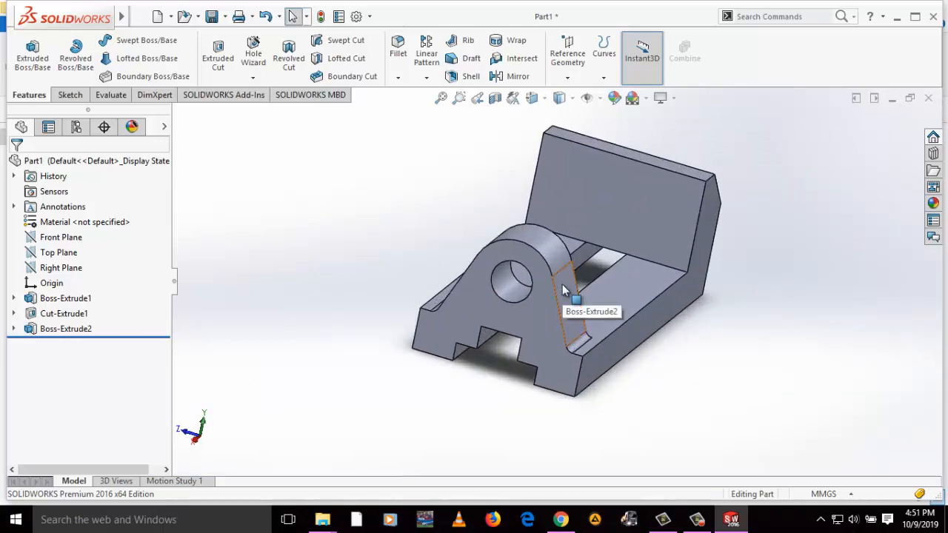
{"action": "scroll", "coordinate": [563, 290], "scroll_direction": "down", "scroll_amount": 2}
{"action": "scroll", "coordinate": [563, 290], "scroll_direction": "up", "scroll_amount": 4}
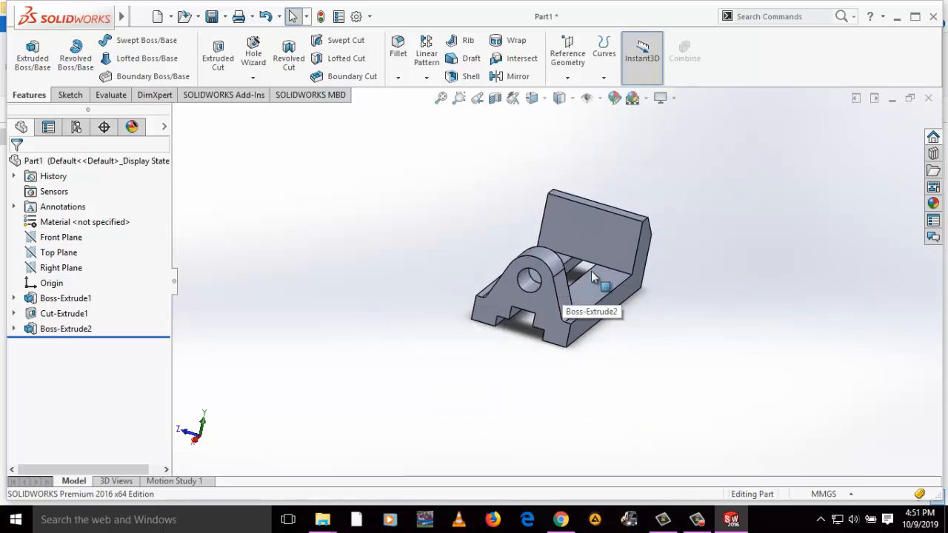
Start a sketch on the base's underside, on the outer long strip face beside the origin
{"action": "middle_click_drag", "start_coordinate": [601, 283], "coordinate": [502, 103]}
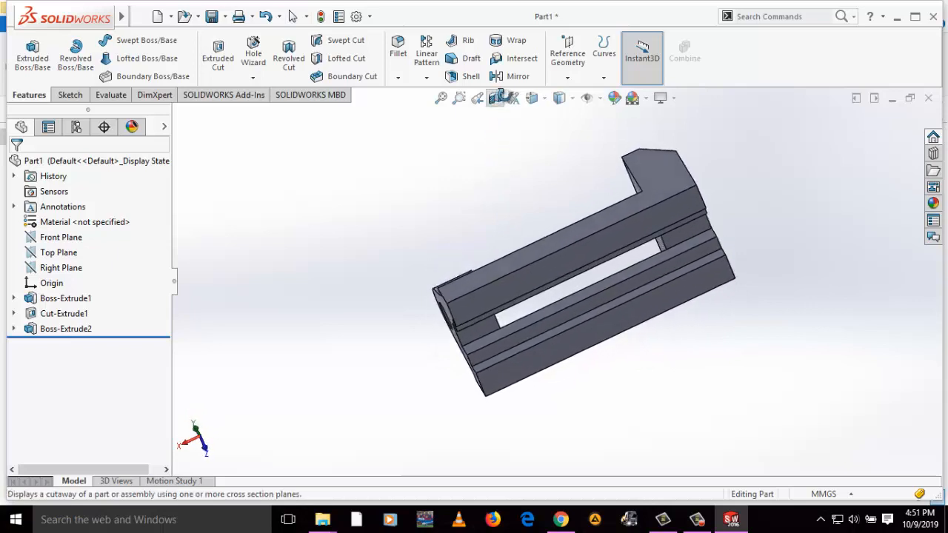
{"action": "left_click", "coordinate": [545, 275]}
{"action": "left_click", "coordinate": [600, 216]}
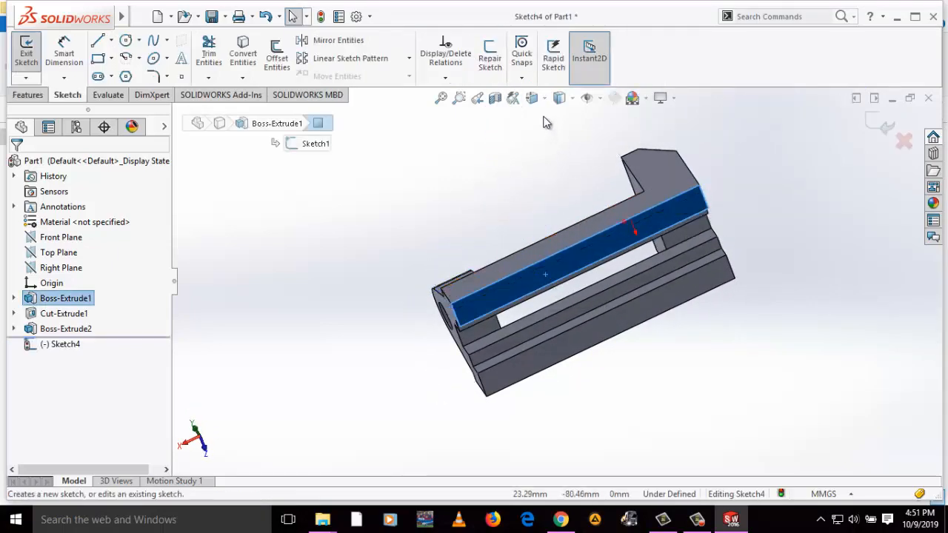
{"action": "mouse_move", "coordinate": [543, 103]}
{"action": "left_click", "coordinate": [608, 175]}
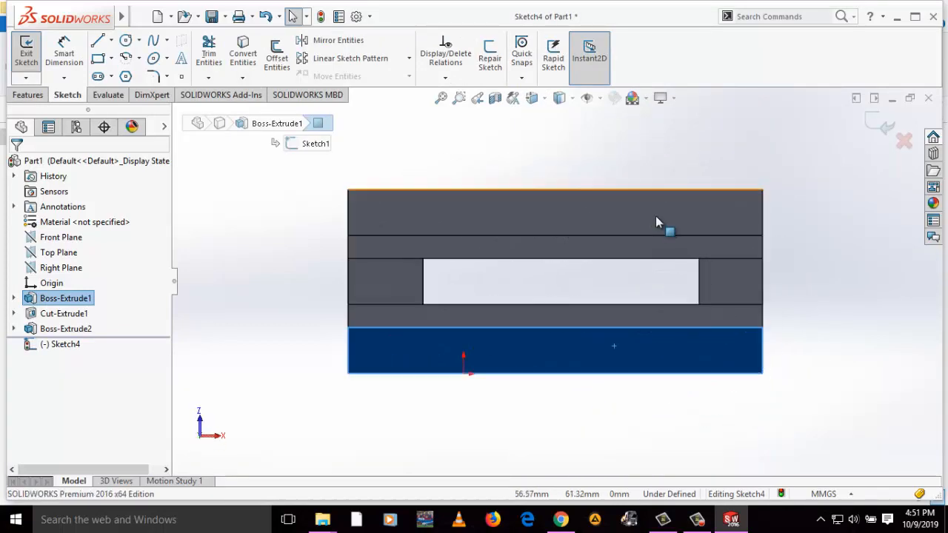
{"action": "scroll", "coordinate": [636, 225], "scroll_direction": "up", "scroll_amount": 3}
{"action": "scroll", "coordinate": [608, 232], "scroll_direction": "down", "scroll_amount": 3}
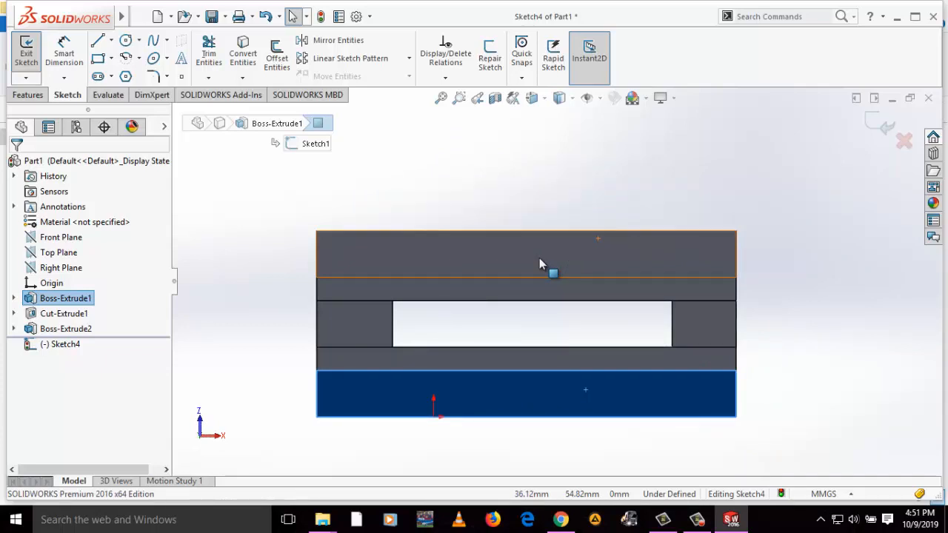
{"action": "middle_click_drag", "start_coordinate": [540, 261], "coordinate": [534, 300]}
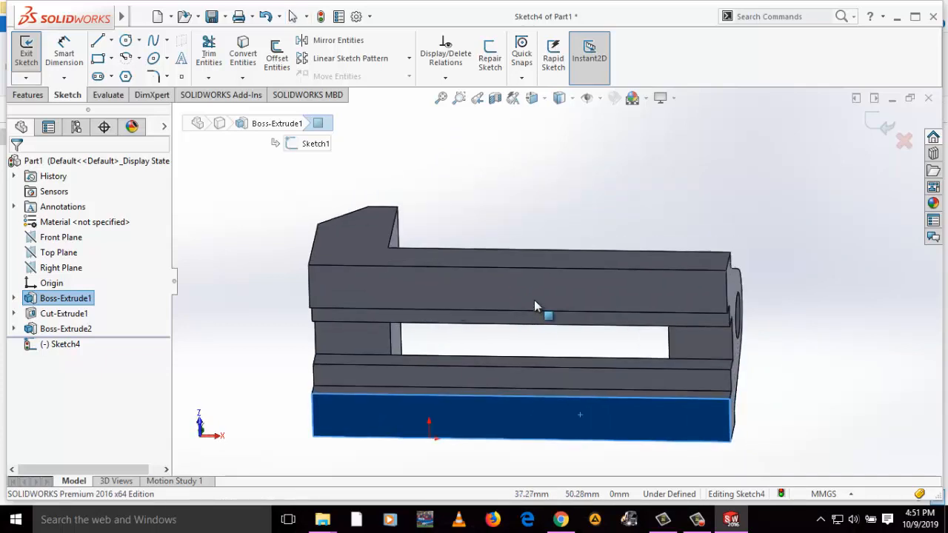
{"action": "left_click", "coordinate": [532, 98]}
{"action": "left_click", "coordinate": [612, 177]}
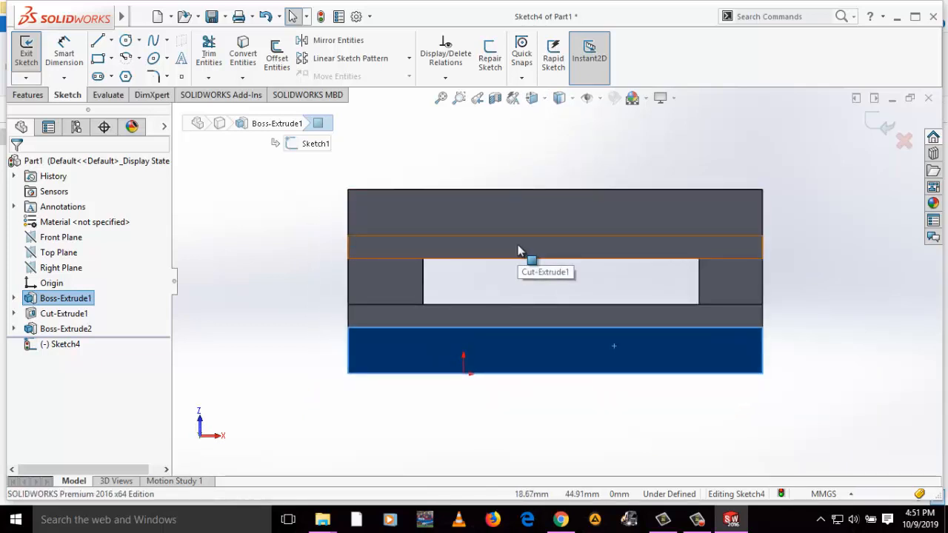
Sketch four circles about 6 mm in diameter on the underside, two on each outer strip and aligned in a rectangular layout
{"action": "left_click", "coordinate": [126, 41]}
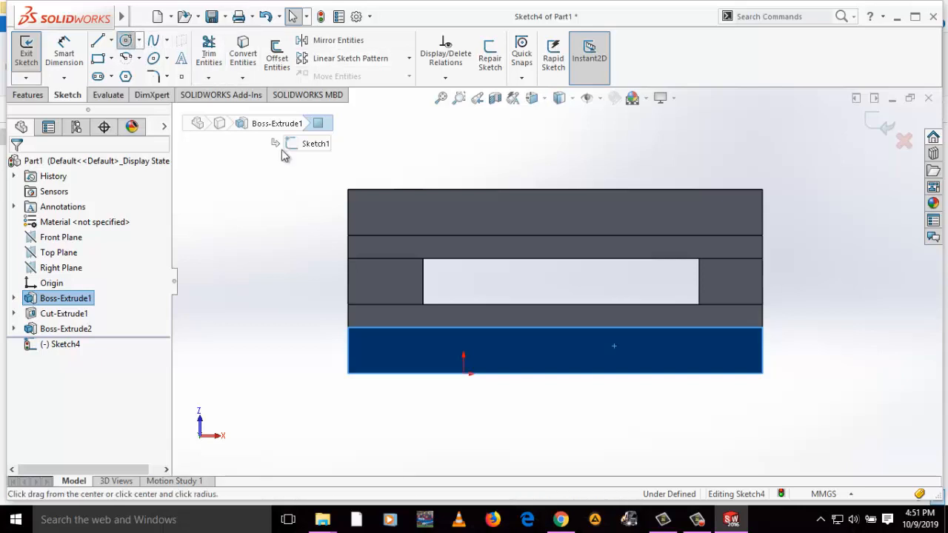
{"action": "left_click", "coordinate": [416, 213]}
{"action": "left_click", "coordinate": [412, 350]}
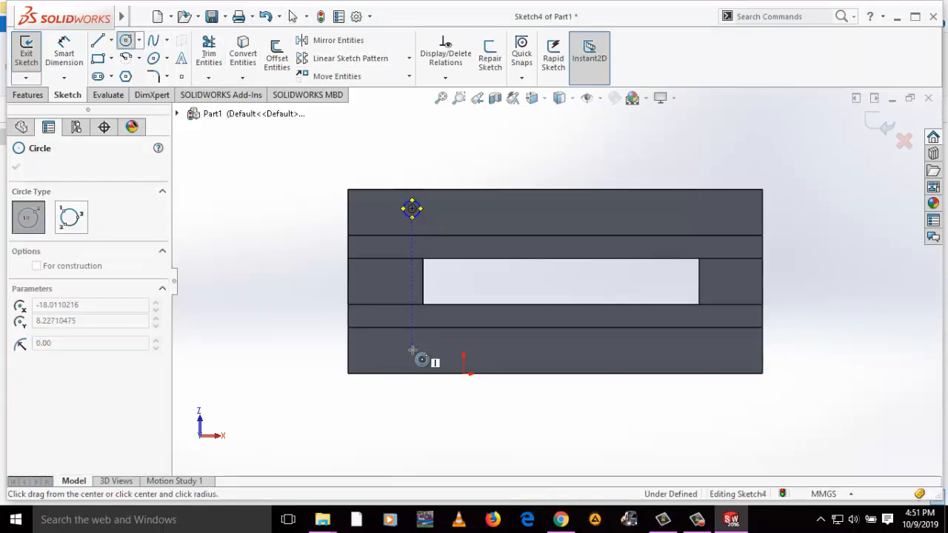
{"action": "left_click", "coordinate": [421, 354]}
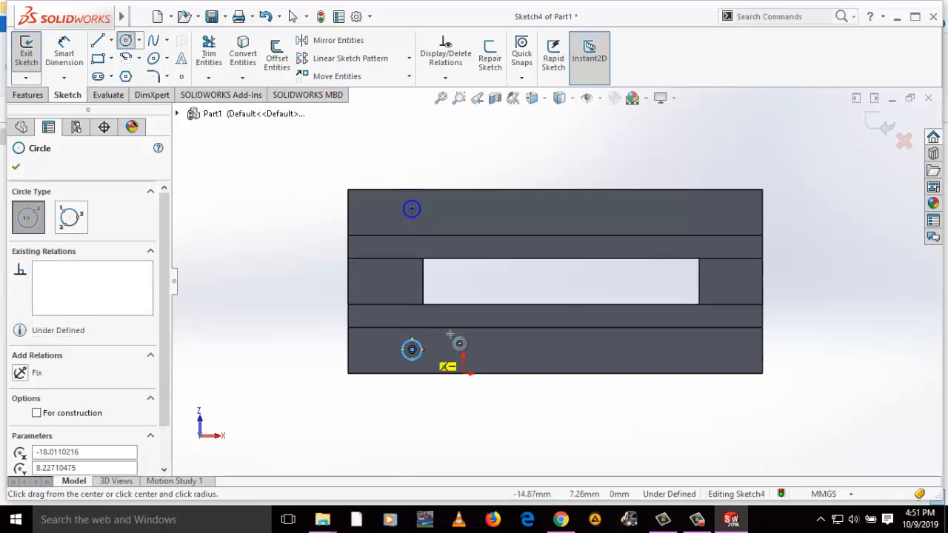
{"action": "left_click", "coordinate": [701, 210]}
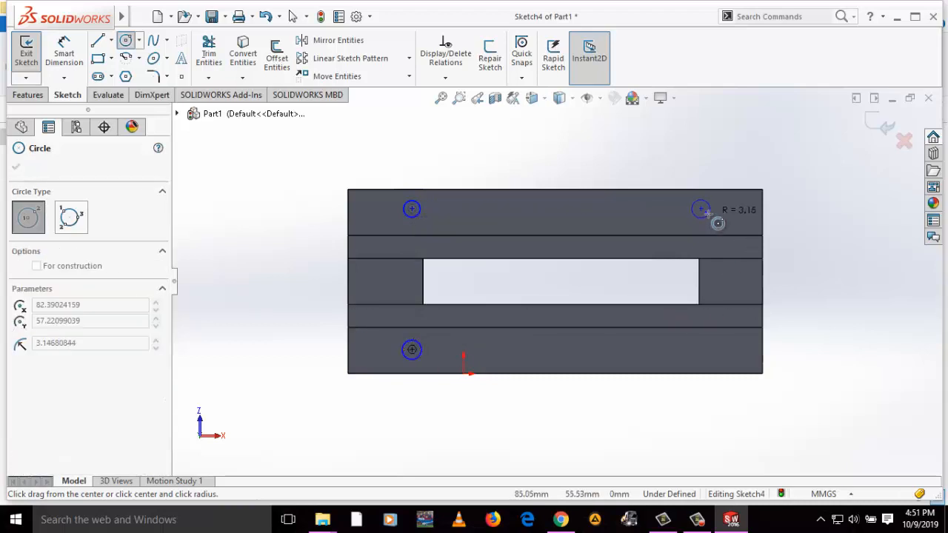
{"action": "left_click", "coordinate": [708, 212]}
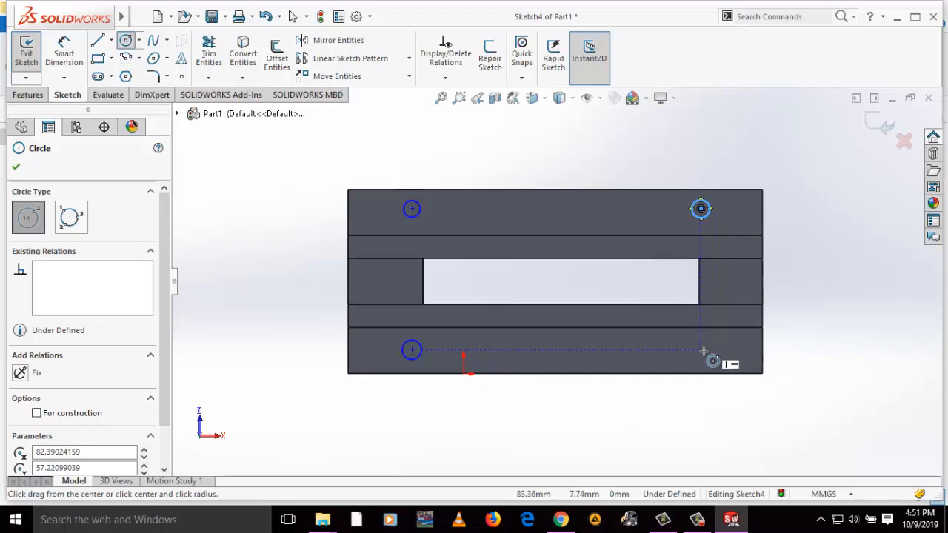
{"action": "left_click", "coordinate": [702, 350]}
{"action": "left_click", "coordinate": [709, 352]}
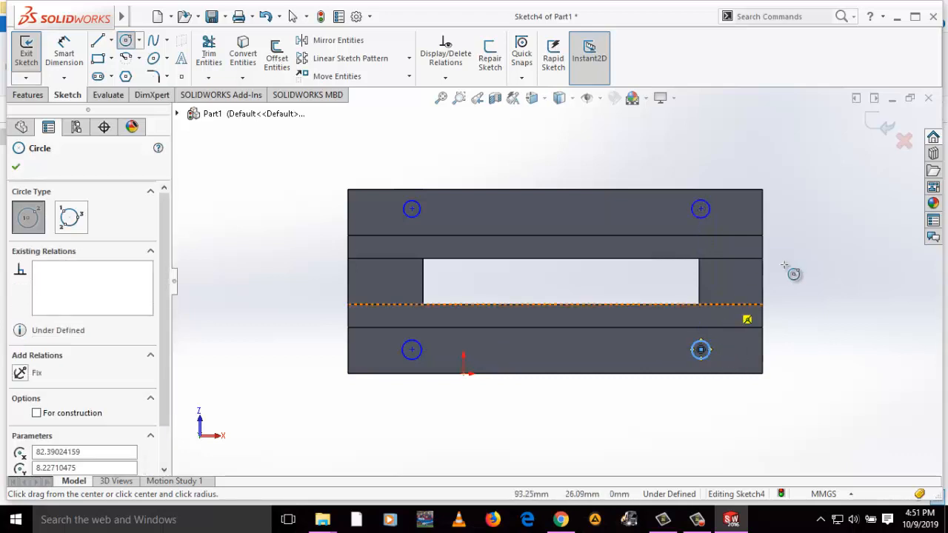
Dimension the lower right circle's centre 38 mm from the base's right end edge
{"action": "right_click_drag", "start_coordinate": [829, 295], "coordinate": [829, 279]}
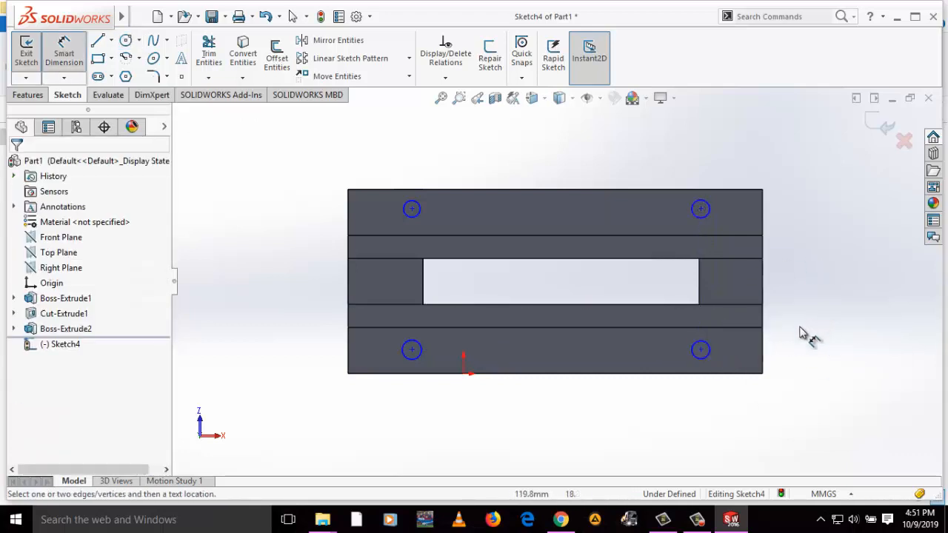
{"action": "left_click", "coordinate": [701, 352]}
{"action": "left_click", "coordinate": [763, 354]}
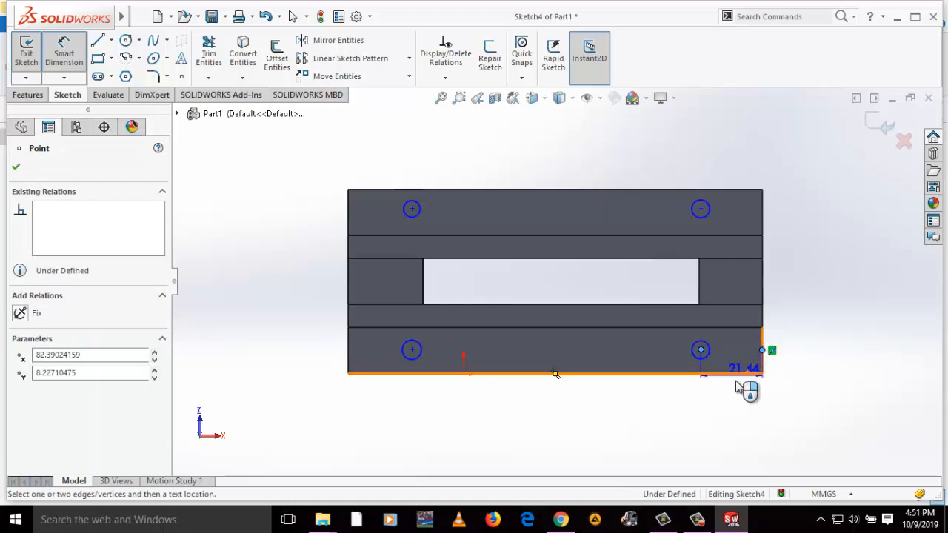
{"action": "left_click", "coordinate": [739, 410]}
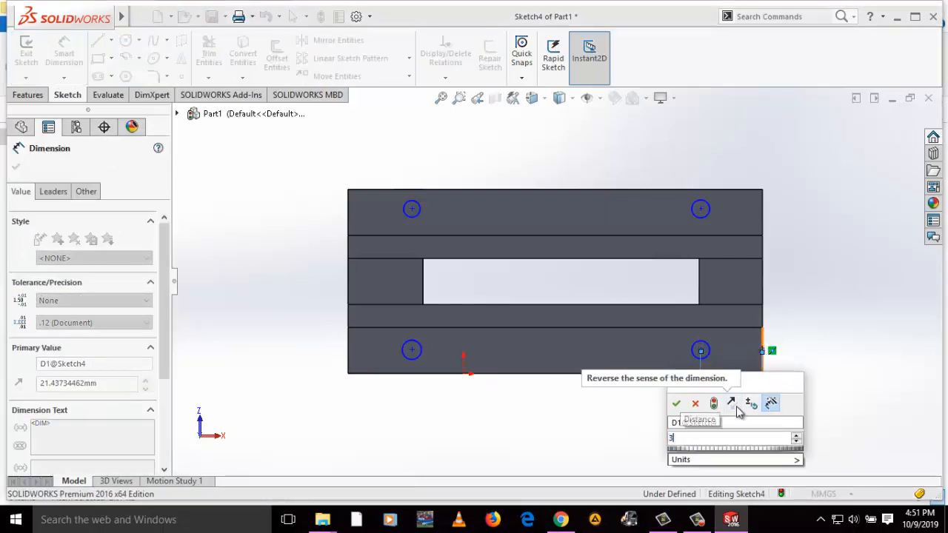
{"action": "type", "text": "38"}
{"action": "key", "text": "Return"}
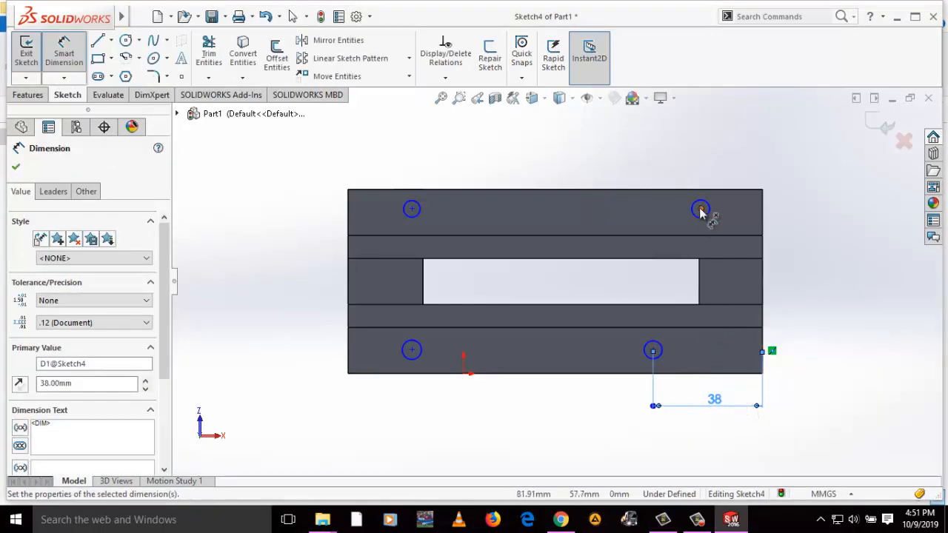
Dimension the upper right circle's centre 38 mm from the base's right end edge
{"action": "left_click", "coordinate": [701, 210]}
{"action": "left_click", "coordinate": [763, 213]}
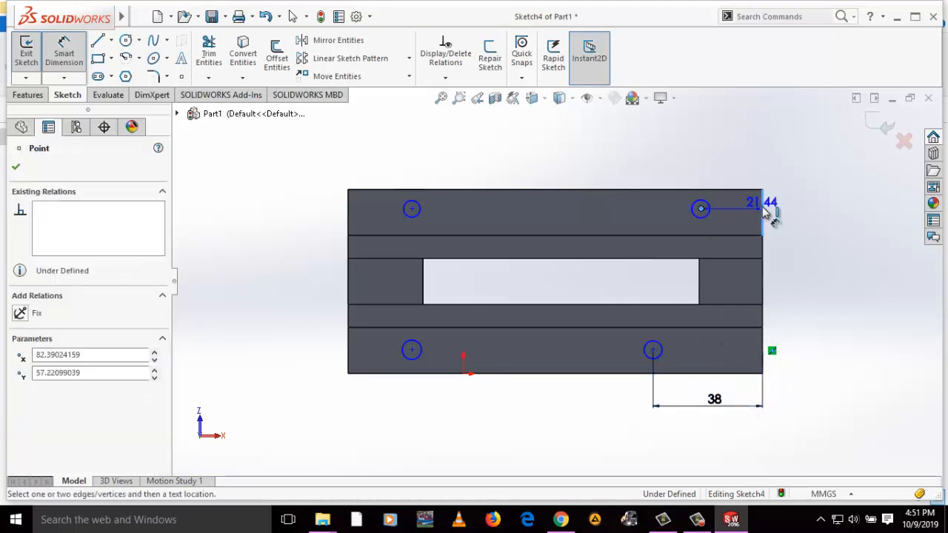
{"action": "left_click", "coordinate": [736, 157]}
{"action": "type", "text": "3"}
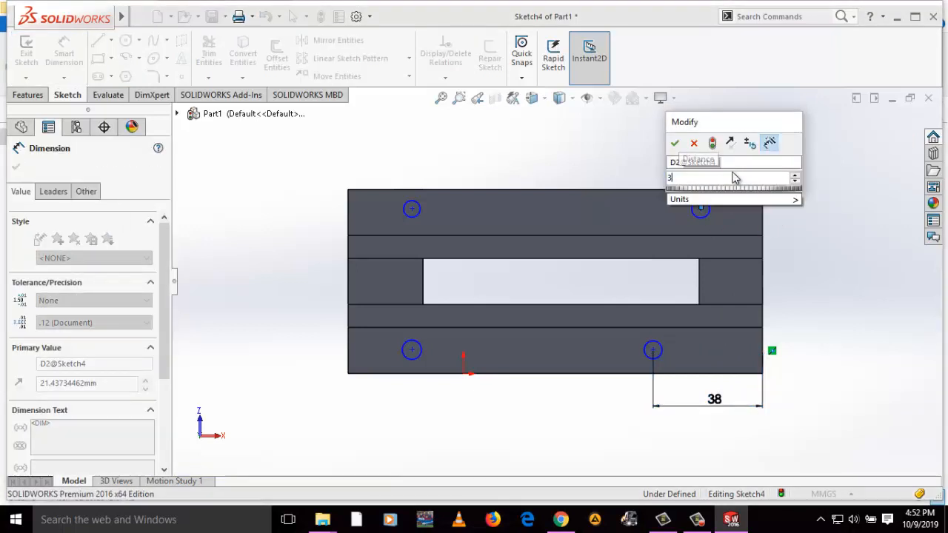
{"action": "type", "text": "8"}
{"action": "key", "text": "Return"}
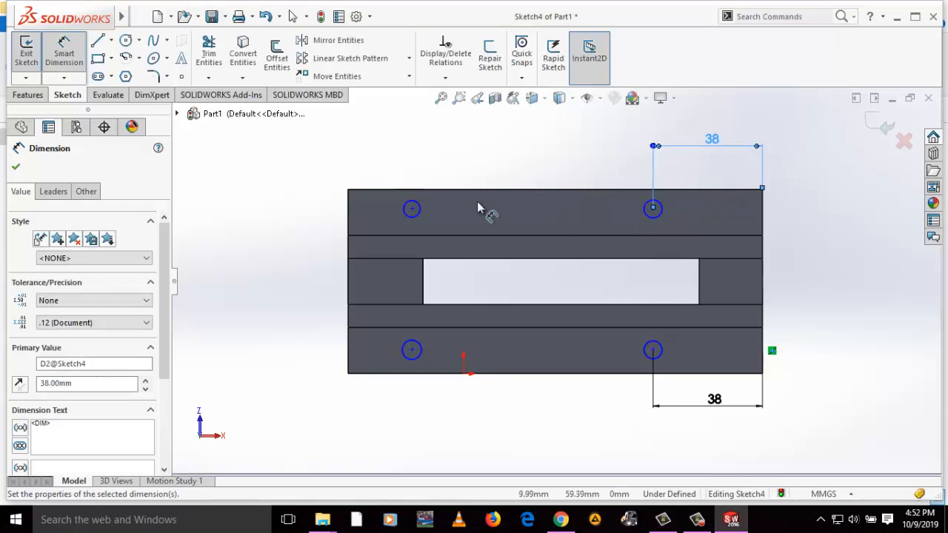
Dimension the horizontal distance between the two lower circle centres as 70 mm
{"action": "left_click", "coordinate": [413, 352]}
{"action": "left_click", "coordinate": [653, 350]}
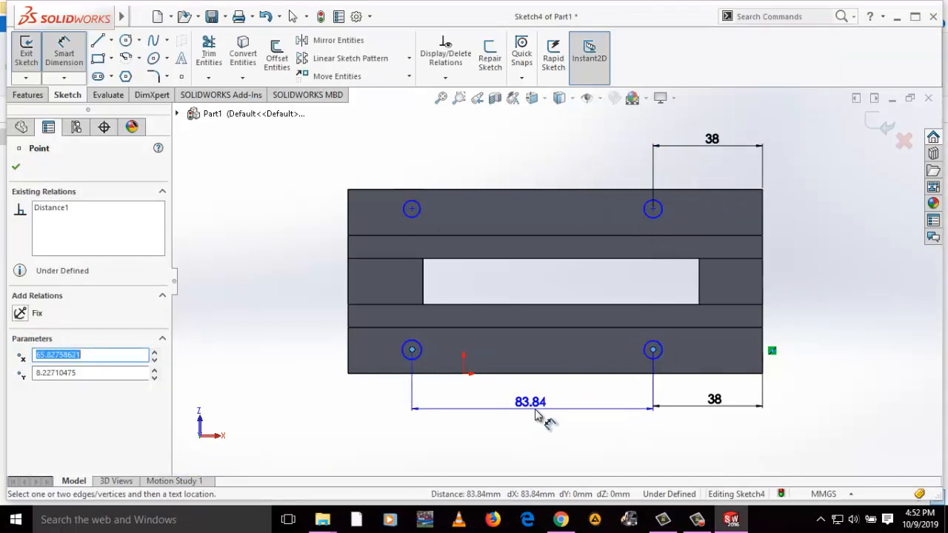
{"action": "left_click", "coordinate": [537, 415]}
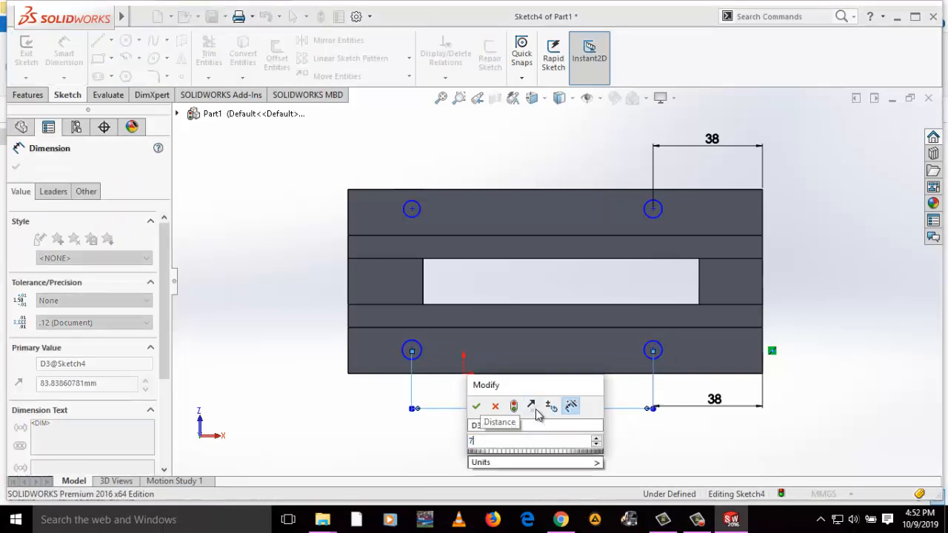
{"action": "type", "text": "70"}
{"action": "key", "text": "Return"}
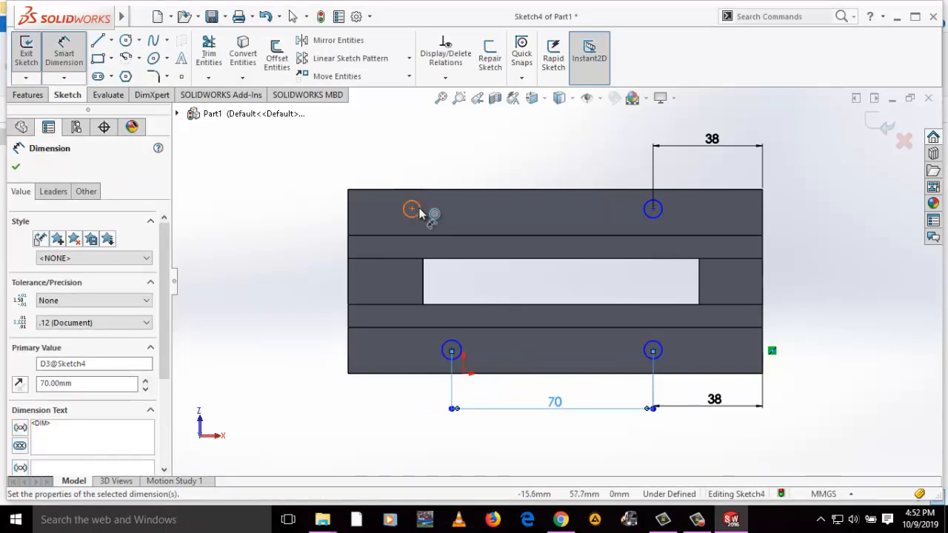
Dimension the horizontal distance between the two upper circle centres as 70 mm
{"action": "left_click", "coordinate": [413, 209]}
{"action": "left_click", "coordinate": [654, 210]}
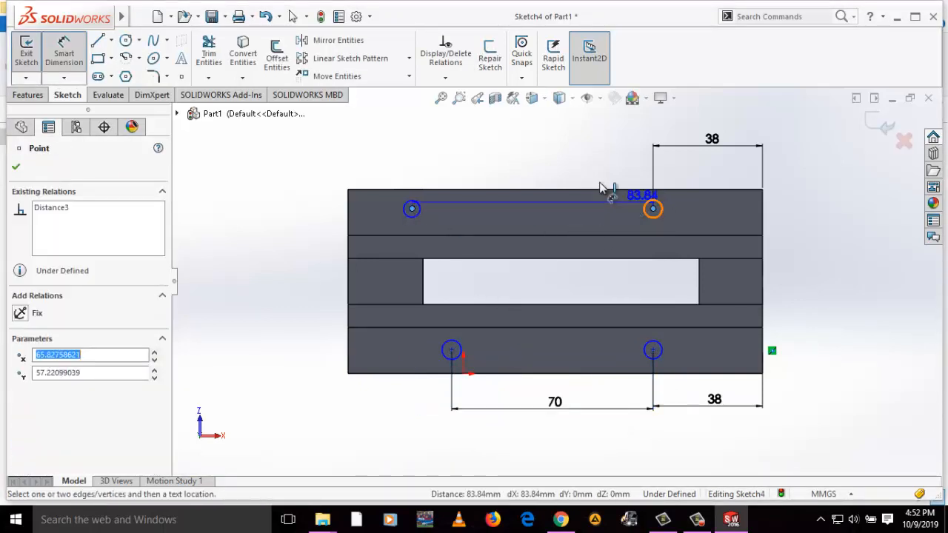
{"action": "left_click", "coordinate": [561, 165]}
{"action": "type", "text": "70"}
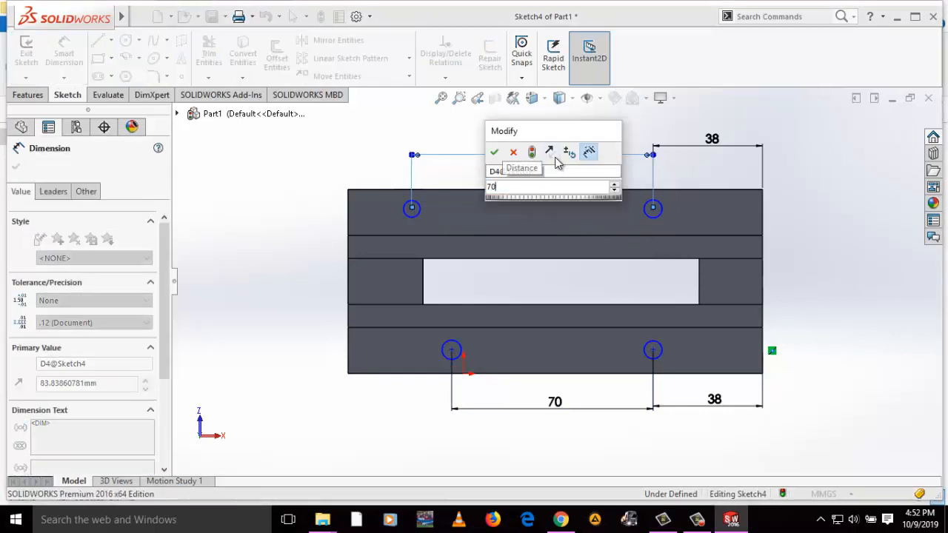
{"action": "key", "text": "Return"}
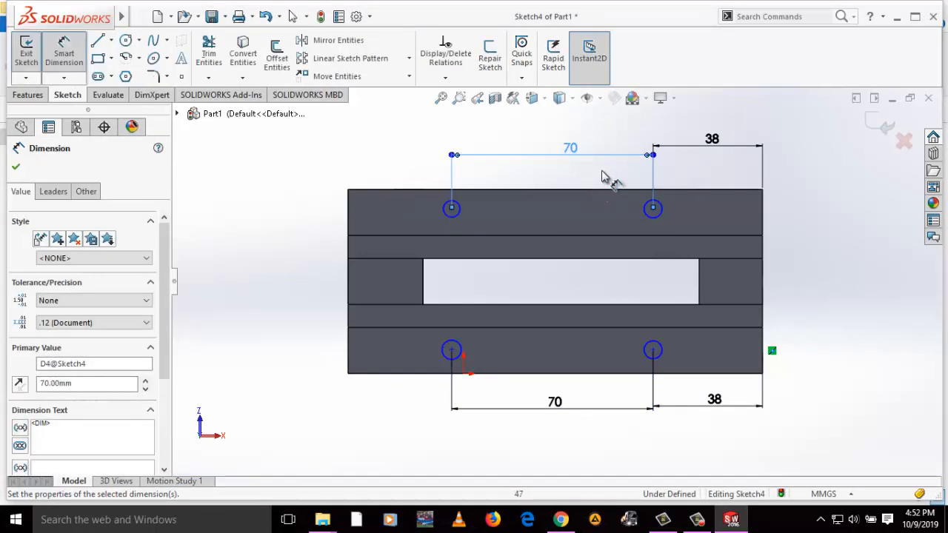
{"action": "left_click", "coordinate": [601, 184]}
{"action": "key", "text": "Escape"}
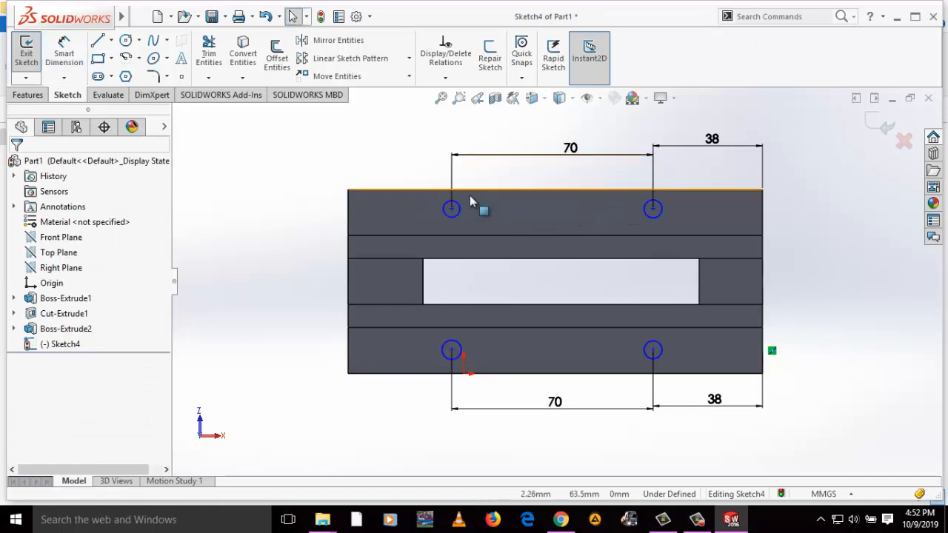
{"action": "left_click", "coordinate": [459, 217]}
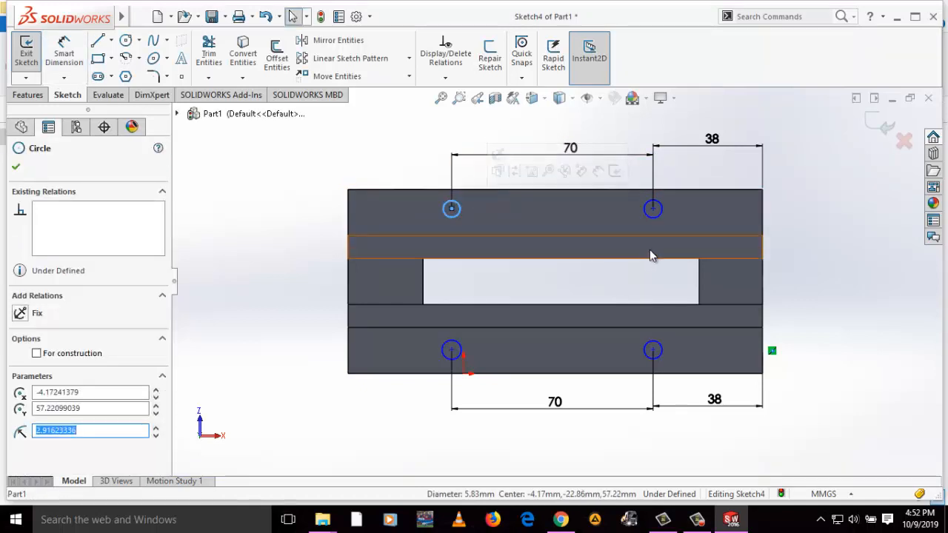
{"action": "left_click", "coordinate": [661, 221], "text": "ctrl"}
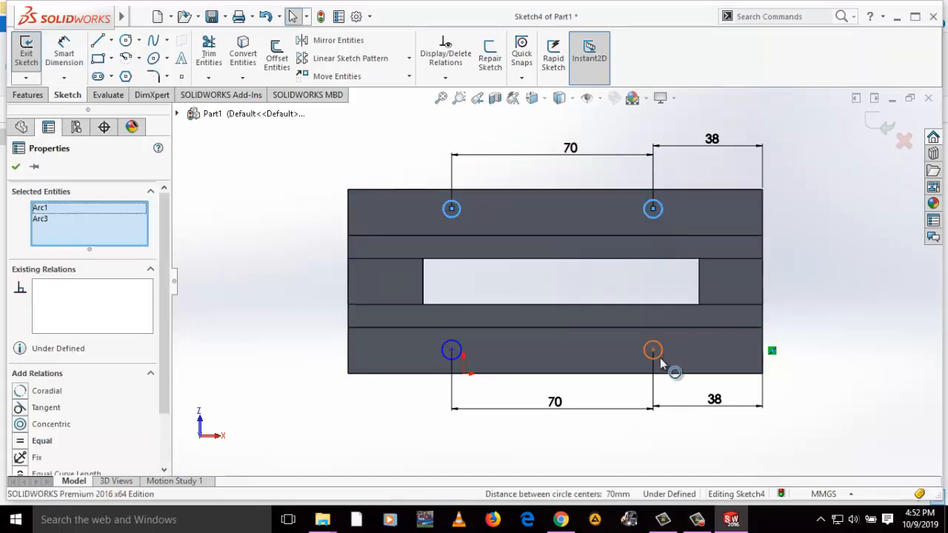
{"action": "left_click", "coordinate": [659, 357], "text": "ctrl"}
{"action": "left_click", "coordinate": [460, 343], "text": "ctrl"}
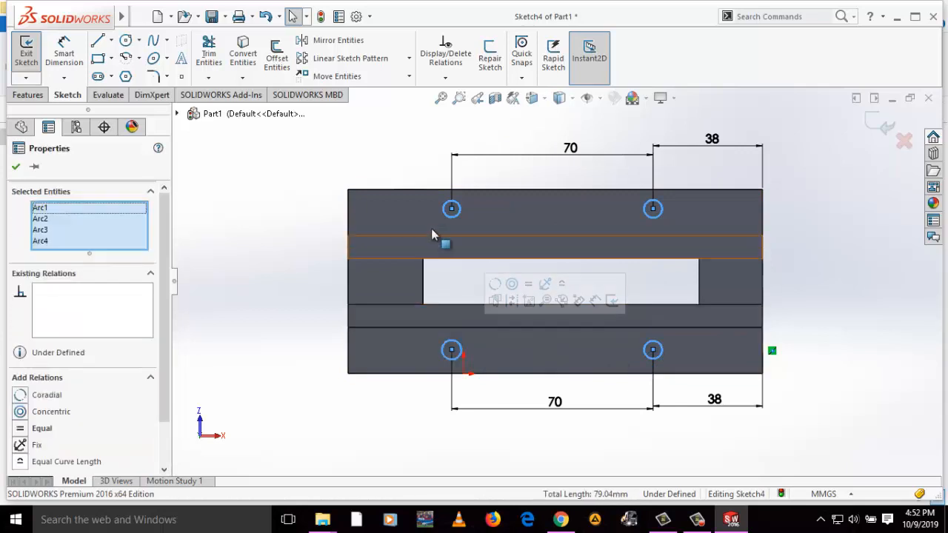
{"action": "left_click", "coordinate": [346, 243]}
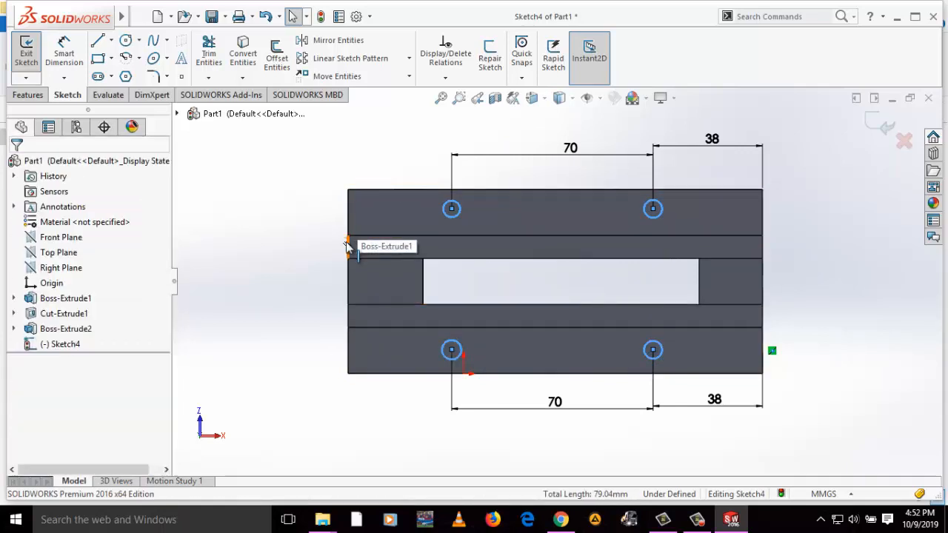
Dimension the upper left circle's diameter as 6 mm
{"action": "right_click_drag", "start_coordinate": [474, 221], "coordinate": [478, 144]}
{"action": "left_click", "coordinate": [460, 214]}
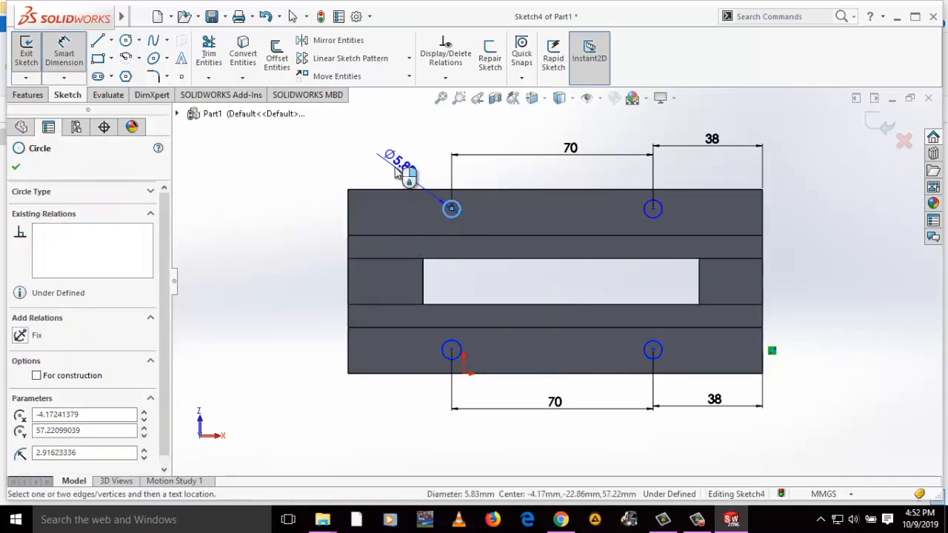
{"action": "left_click", "coordinate": [404, 161]}
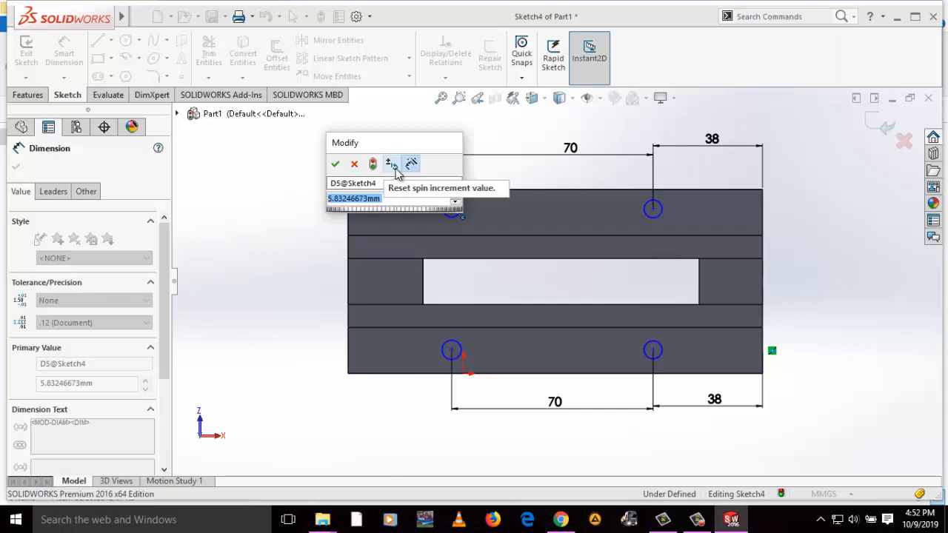
{"action": "type", "text": "6"}
{"action": "key", "text": "Return"}
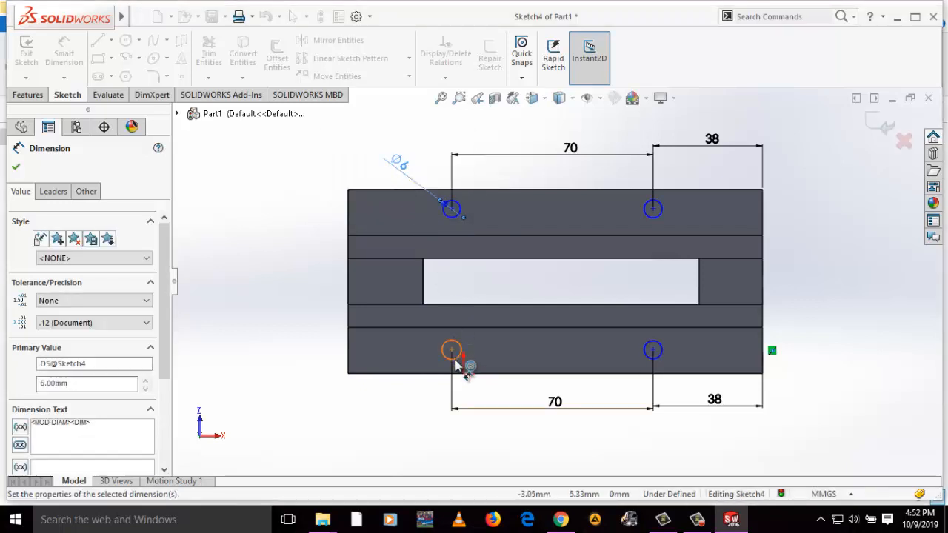
Dimension the diameter of each of the two lower circles as 6 mm
{"action": "left_click", "coordinate": [455, 359]}
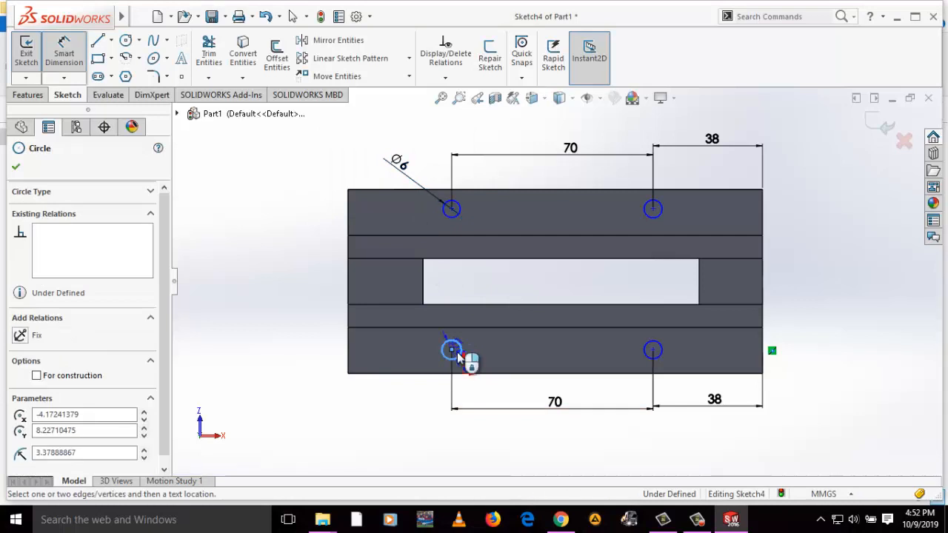
{"action": "left_click", "coordinate": [498, 360]}
{"action": "type", "text": "6"}
{"action": "key", "text": "Return"}
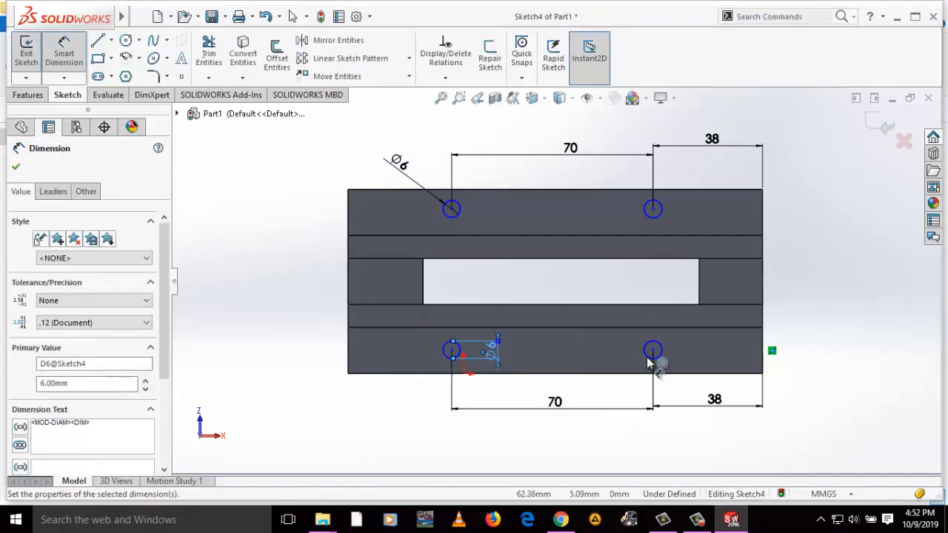
{"action": "left_click", "coordinate": [652, 354]}
{"action": "left_click", "coordinate": [616, 357]}
{"action": "type", "text": "6"}
{"action": "key", "text": "Return"}
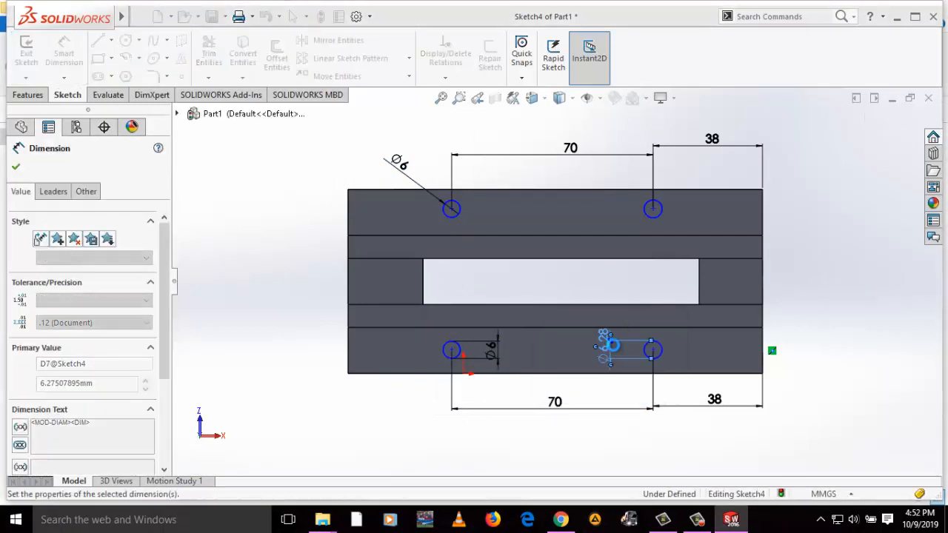
Dimension the upper right circle's diameter as 6 mm and finish dimensioning
{"action": "left_click", "coordinate": [654, 209]}
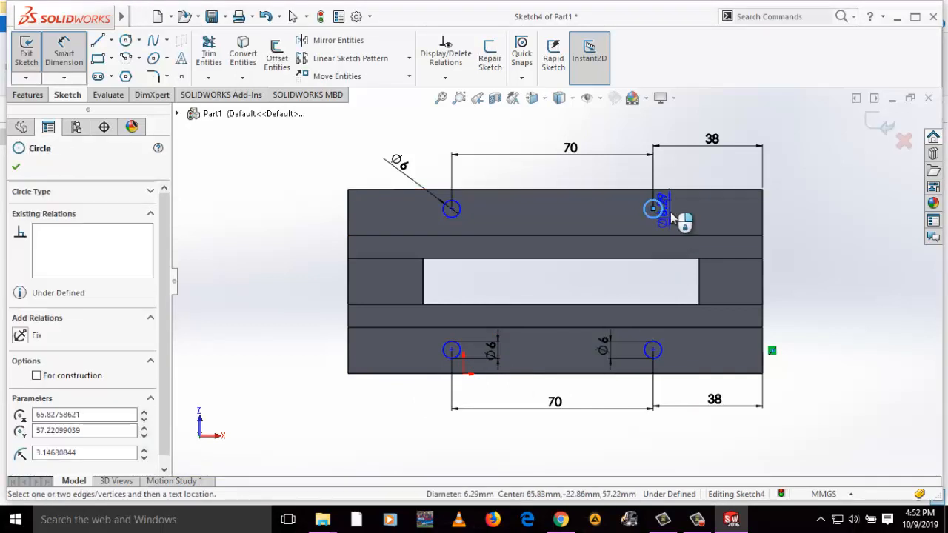
{"action": "left_click", "coordinate": [685, 216]}
{"action": "type", "text": "6"}
{"action": "key", "text": "Return"}
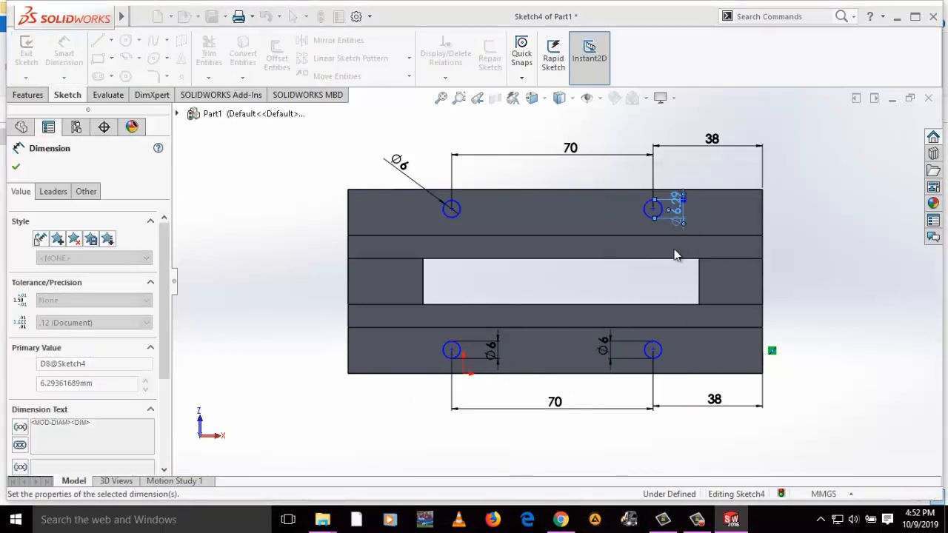
{"action": "left_click", "coordinate": [815, 281]}
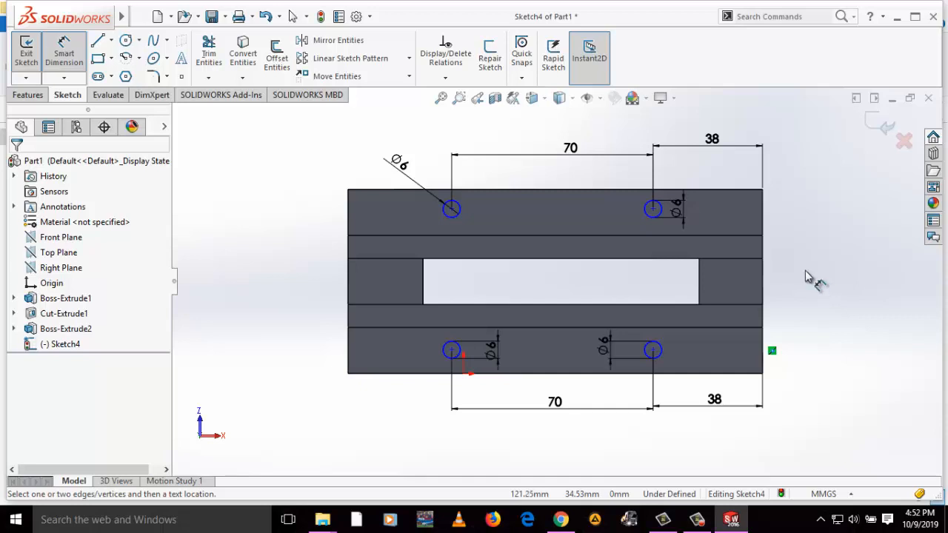
Cut the four circles into the base's underside with a Blind Extruded Cut 10 mm deep
{"action": "left_click", "coordinate": [44, 96]}
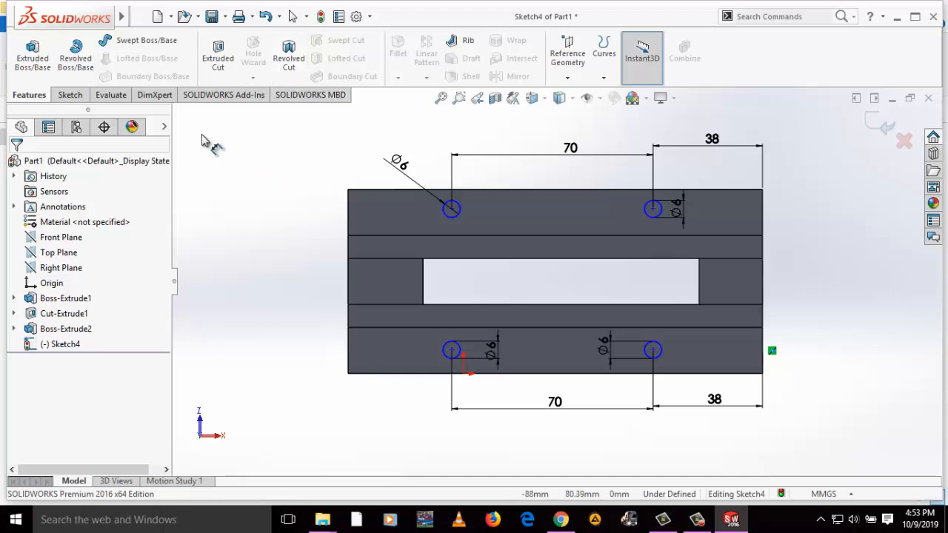
{"action": "left_click", "coordinate": [221, 68]}
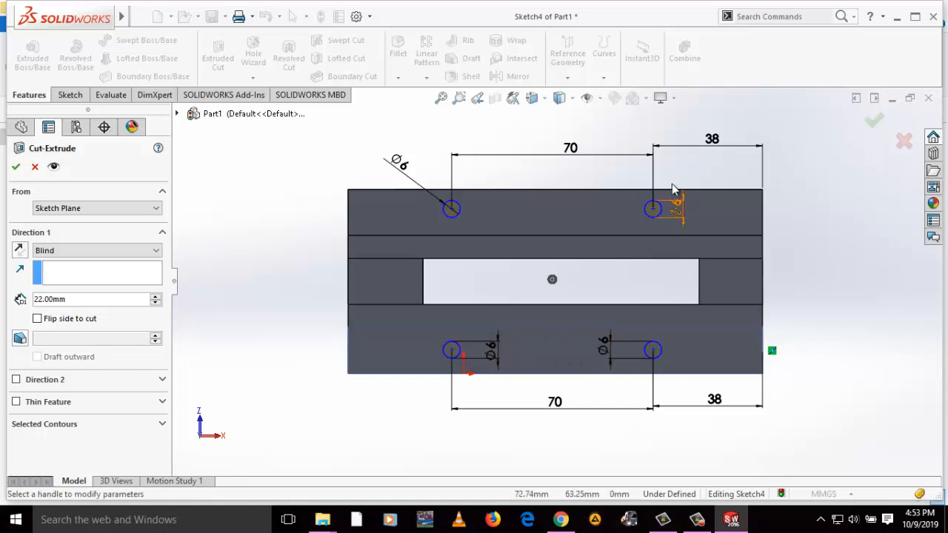
{"action": "middle_click_drag", "start_coordinate": [672, 189], "coordinate": [593, 415]}
{"action": "left_click", "coordinate": [101, 251]}
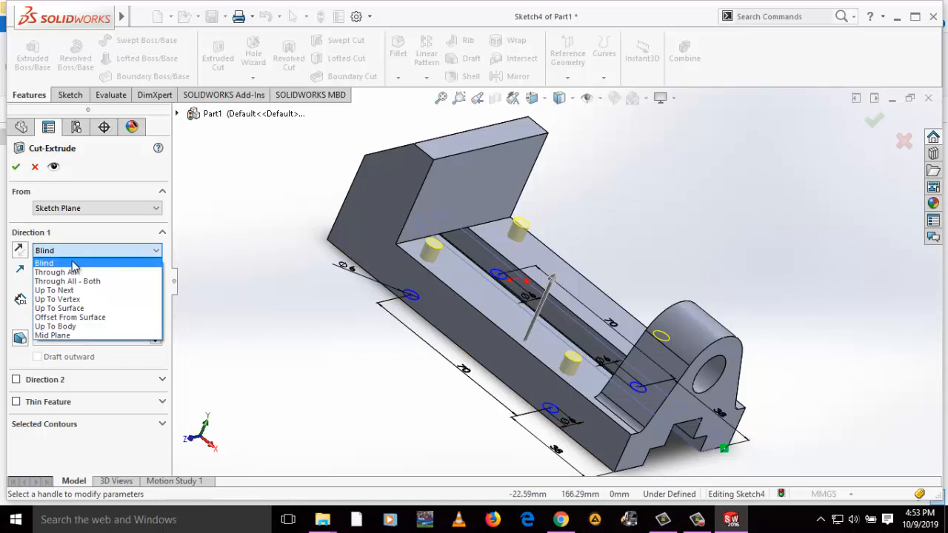
{"action": "left_click", "coordinate": [22, 279]}
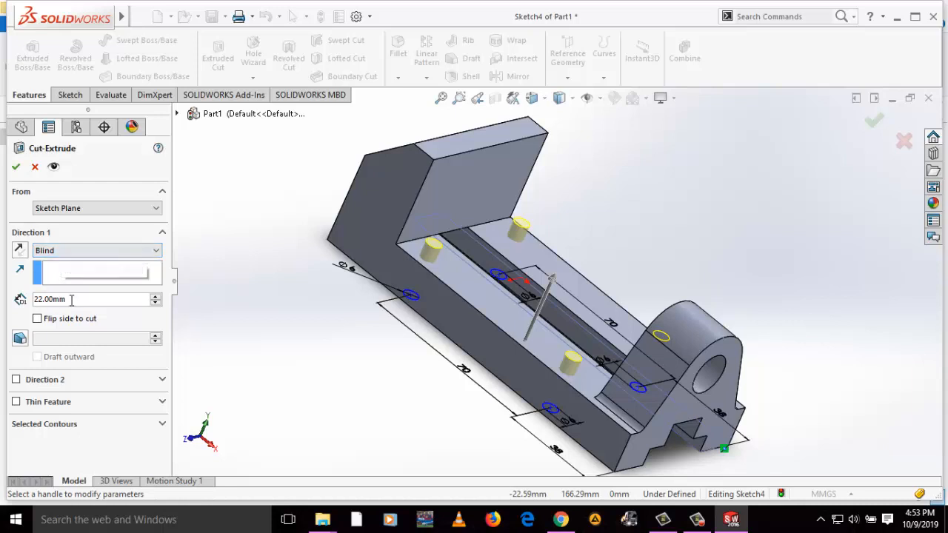
{"action": "type", "text": "10"}
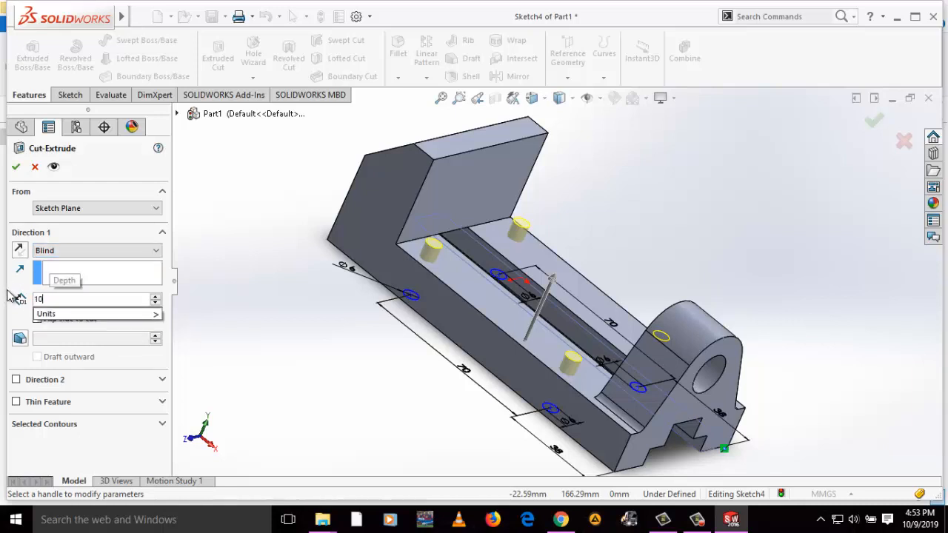
{"action": "key", "text": "Return"}
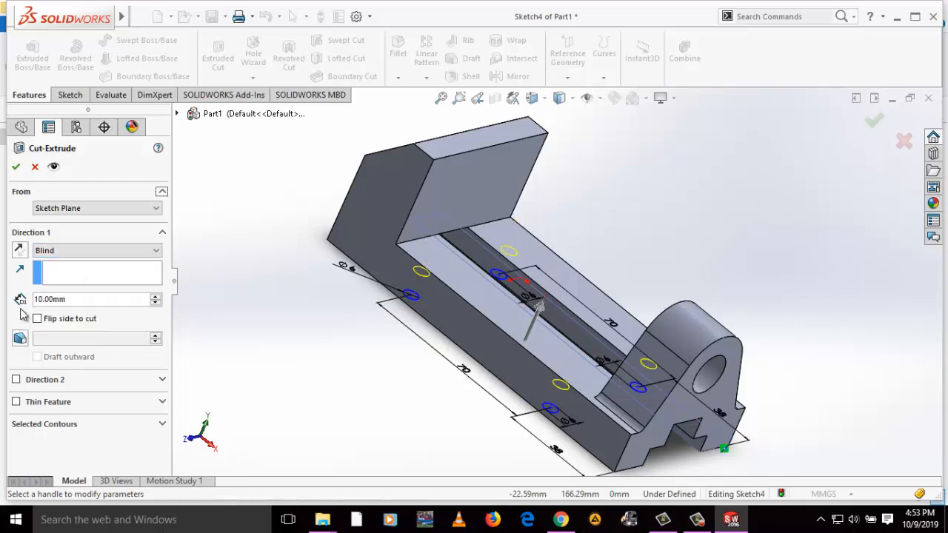
{"action": "left_click", "coordinate": [17, 169]}
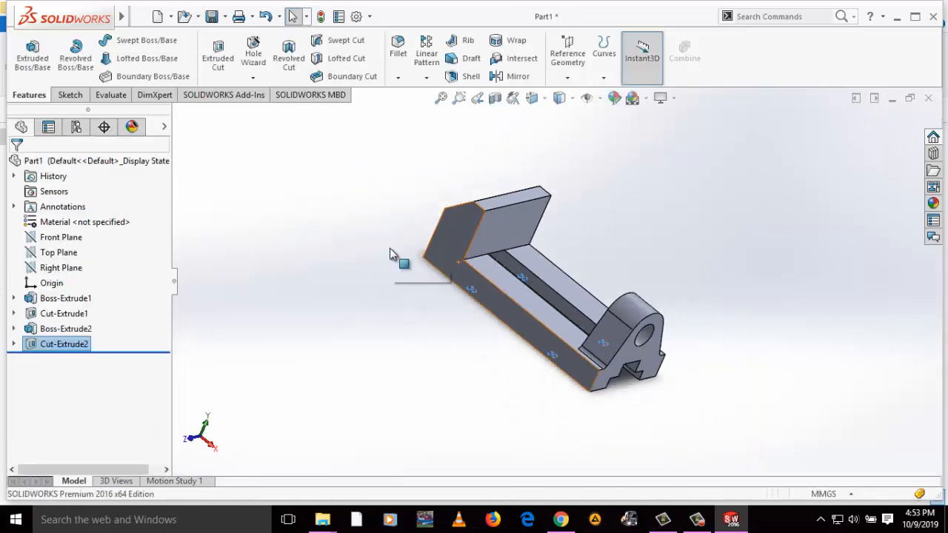
Examine the four holes on the underside, and the bracket, slot and upright wall from above
{"action": "middle_click_drag", "start_coordinate": [390, 248], "coordinate": [582, 203]}
{"action": "scroll", "coordinate": [577, 222], "scroll_direction": "down", "scroll_amount": 3}
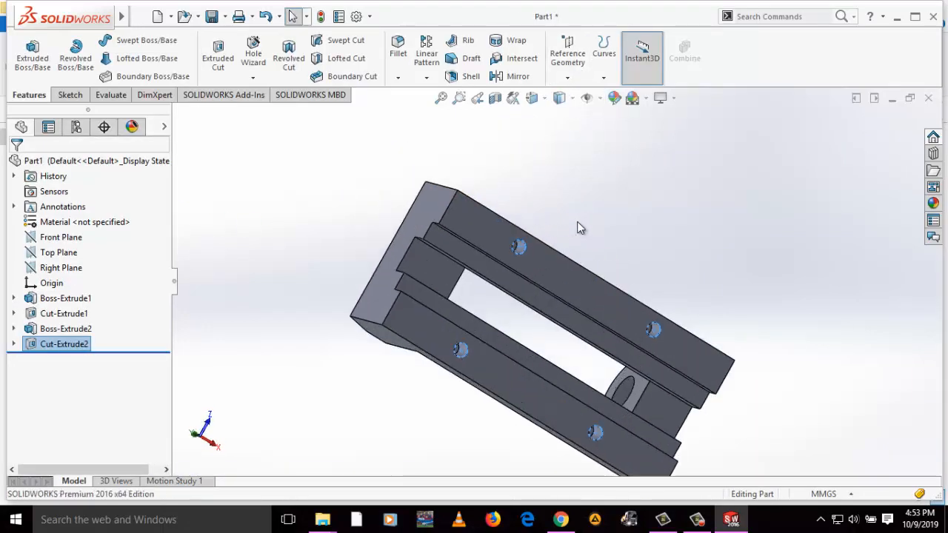
{"action": "left_click", "coordinate": [577, 222]}
{"action": "scroll", "coordinate": [568, 225], "scroll_direction": "down", "scroll_amount": 5}
{"action": "scroll", "coordinate": [573, 231], "scroll_direction": "up", "scroll_amount": 5}
{"action": "scroll", "coordinate": [578, 235], "scroll_direction": "down", "scroll_amount": 1}
{"action": "middle_click_drag", "start_coordinate": [579, 238], "coordinate": [397, 375]}
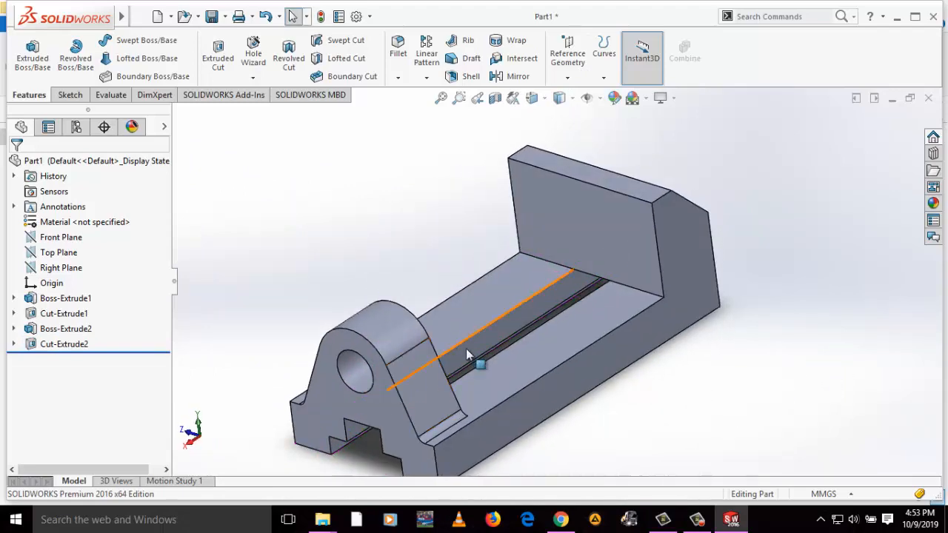
{"action": "scroll", "coordinate": [477, 341], "scroll_direction": "up", "scroll_amount": 1}
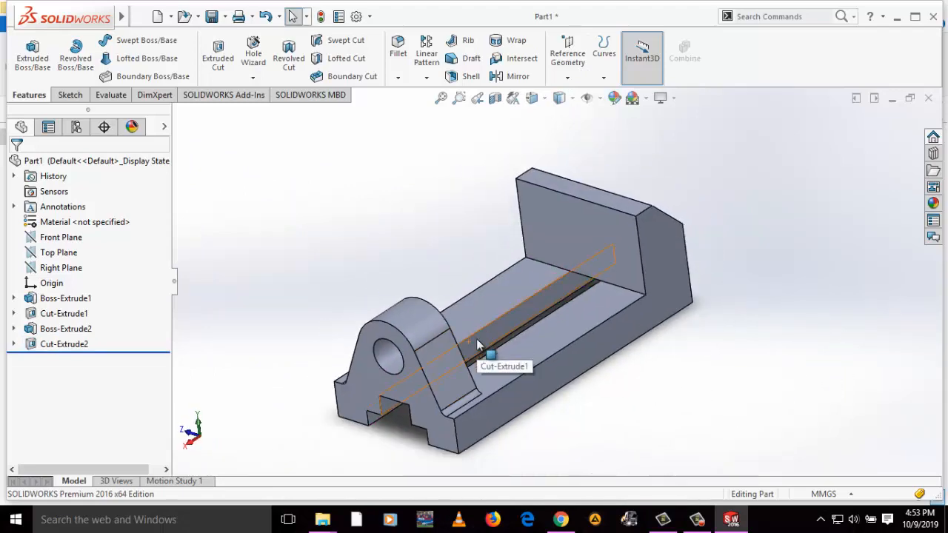
{"action": "scroll", "coordinate": [477, 343], "scroll_direction": "up", "scroll_amount": 1}
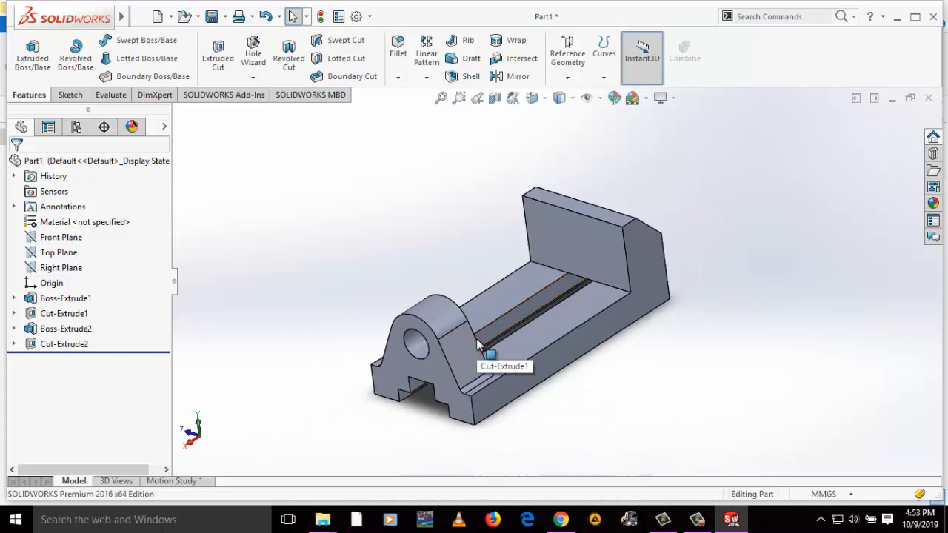
{"action": "scroll", "coordinate": [467, 341], "scroll_direction": "down", "scroll_amount": 1}
{"action": "scroll", "coordinate": [523, 293], "scroll_direction": "down", "scroll_amount": 1}
{"action": "scroll", "coordinate": [606, 208], "scroll_direction": "down", "scroll_amount": 1}
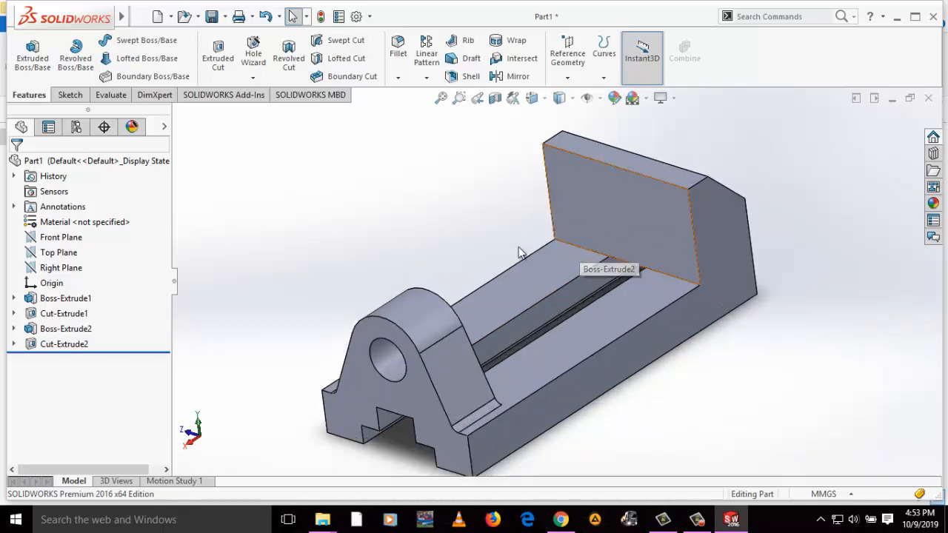
Save the part under the file name base
{"action": "left_click", "coordinate": [213, 17]}
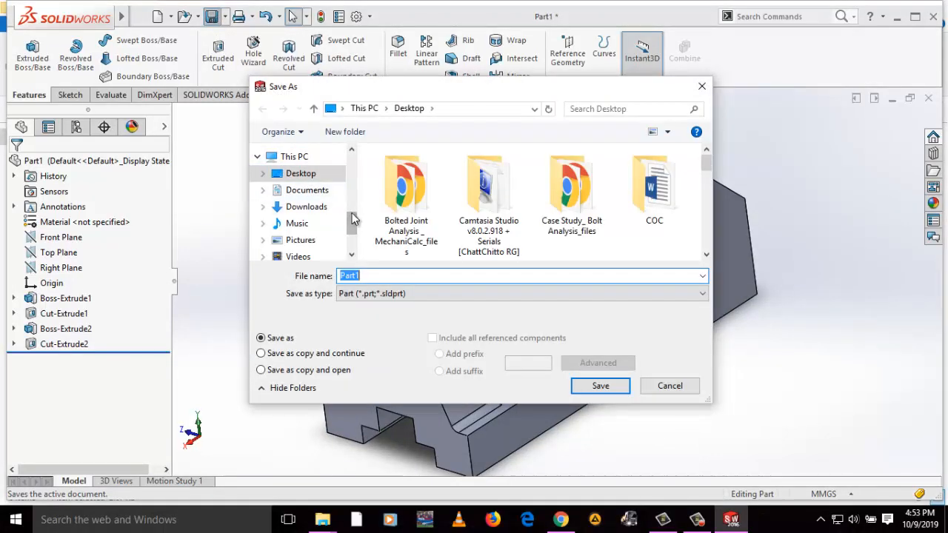
{"action": "type", "text": "v"}
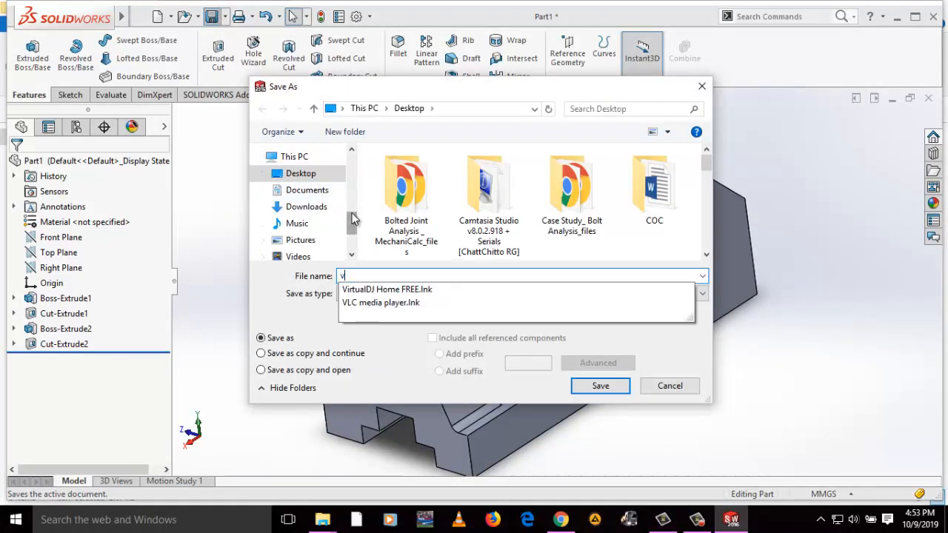
{"action": "key", "text": "BackSpace"}
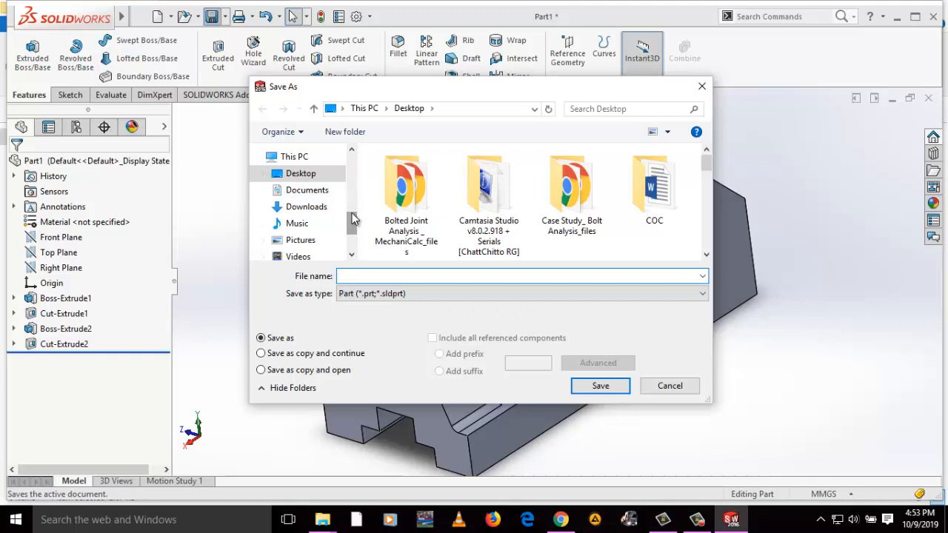
{"action": "type", "text": "base"}
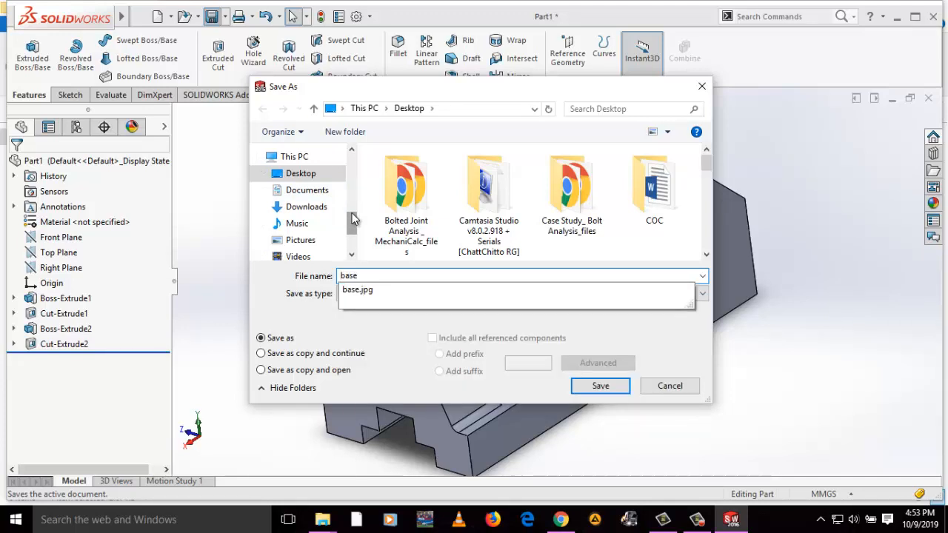